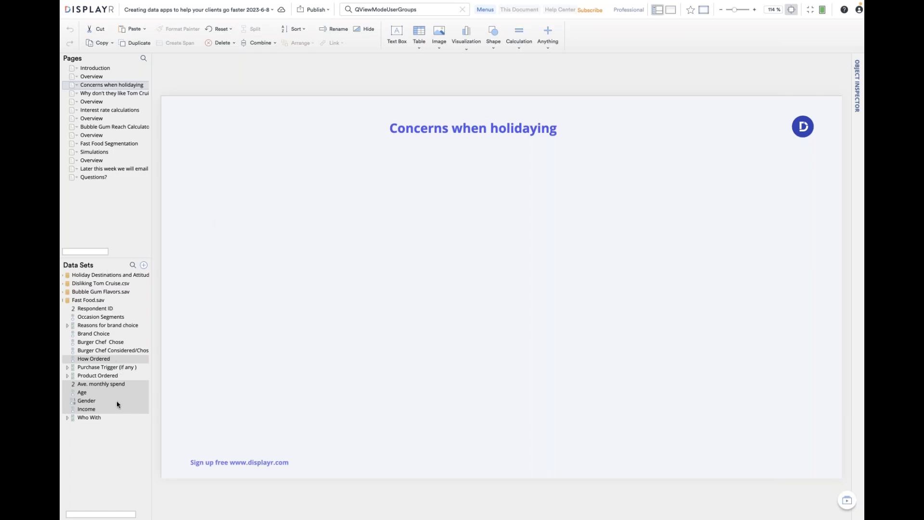
Add a table of Q9 from the Holiday Destinations and Attitudes data set to the Concerns when holidaying page.
left_click(63, 301)
left_click(62, 275)
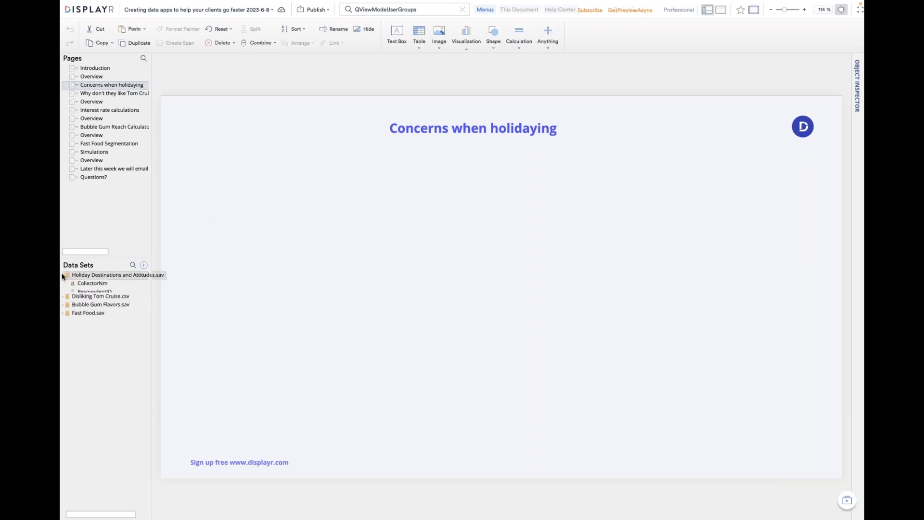
left_click_drag(97, 435, 278, 179)
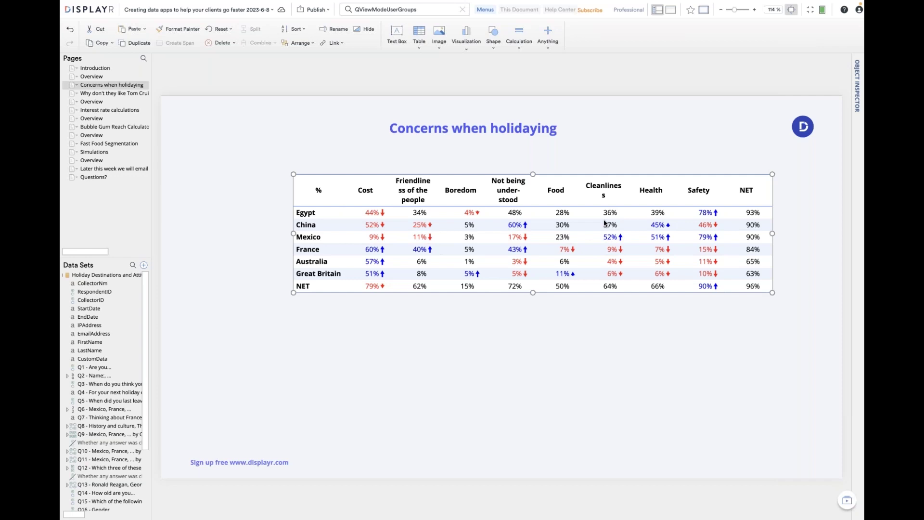
Create list box filters for the table from the variable sets Q16 - Gender and Q17 - Age.
left_click(855, 89)
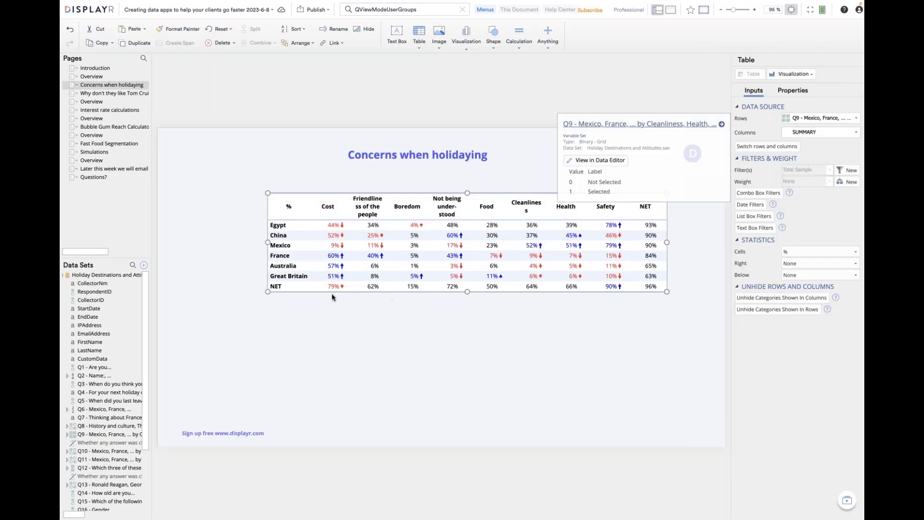
left_click(504, 199)
key("Escape")
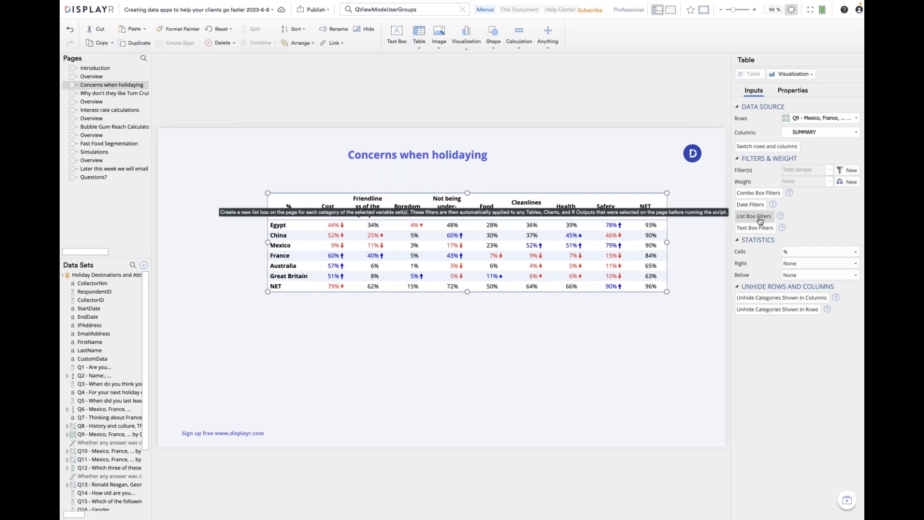
left_click(761, 217)
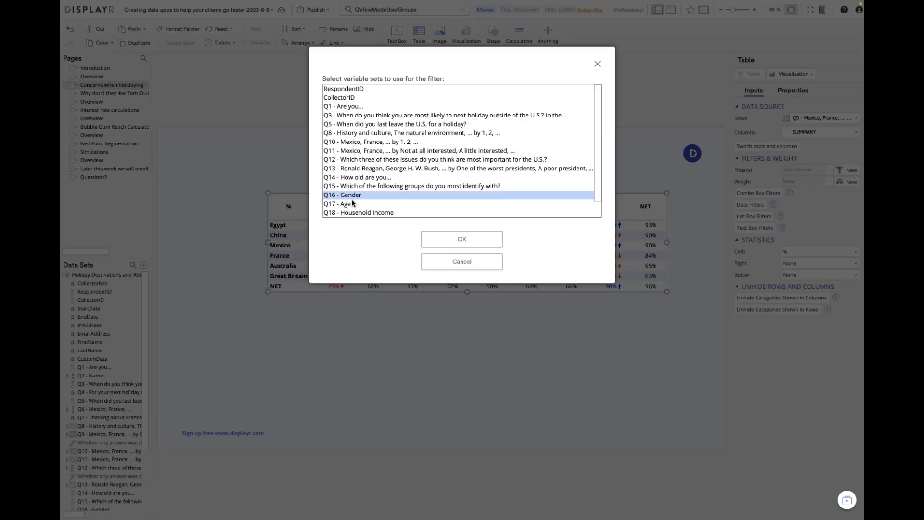
left_click(352, 204, "ctrl")
left_click(486, 242)
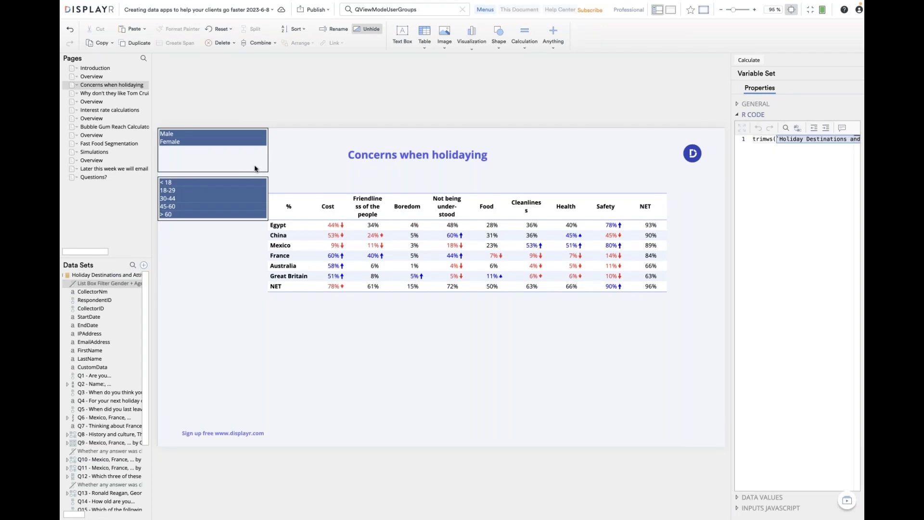
Shrink the gender and age list boxes, place them beside the table, and select only Male with all age groups.
left_click(255, 168)
left_click_drag(213, 172, 214, 154)
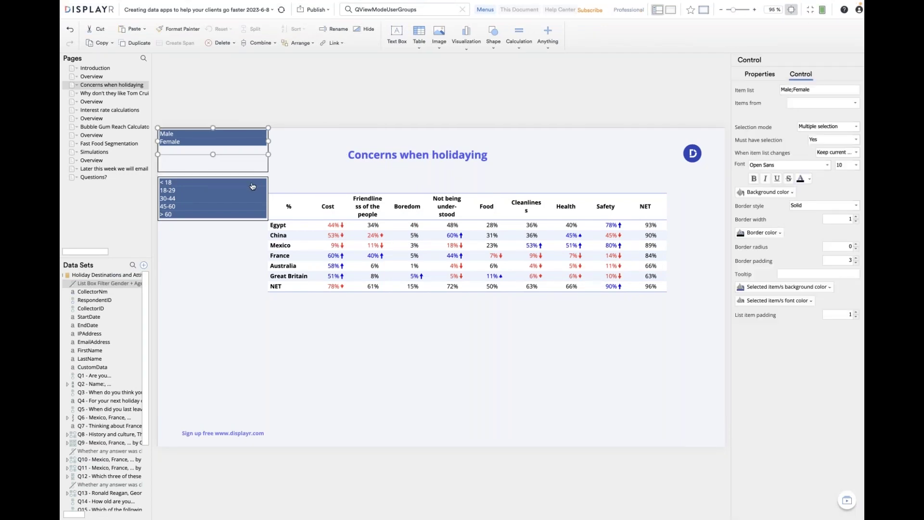
left_click(236, 192, "shift")
left_click_drag(268, 198, 236, 278)
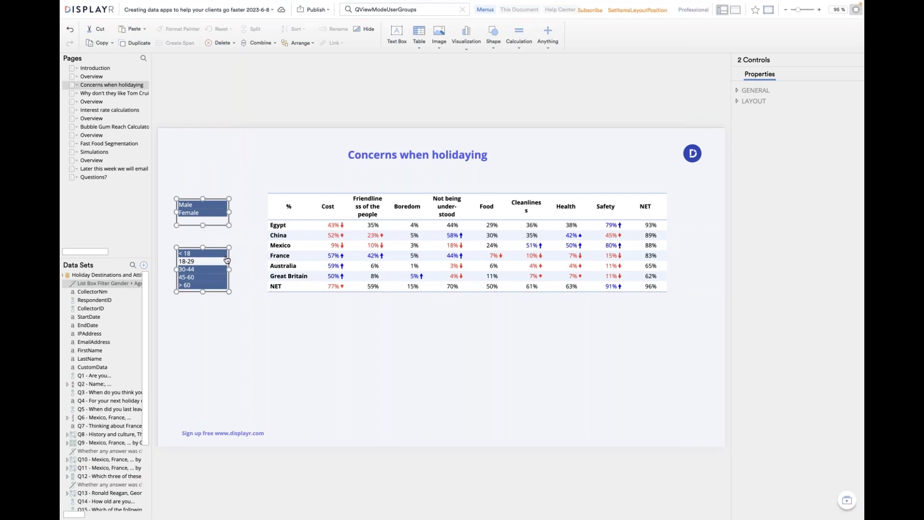
left_click(200, 261)
left_click(189, 212)
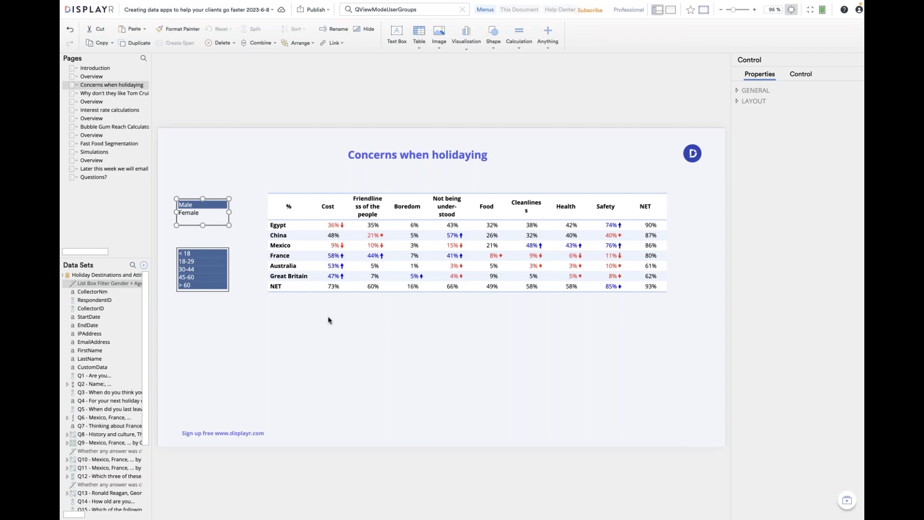
Convert the table into an exotic Palms visualization and widen the chart across the page.
left_click(428, 282)
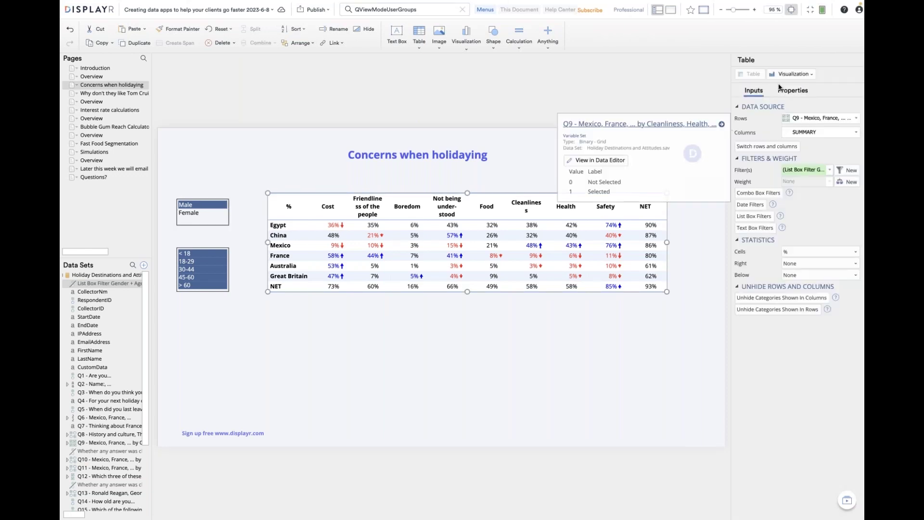
left_click(792, 73)
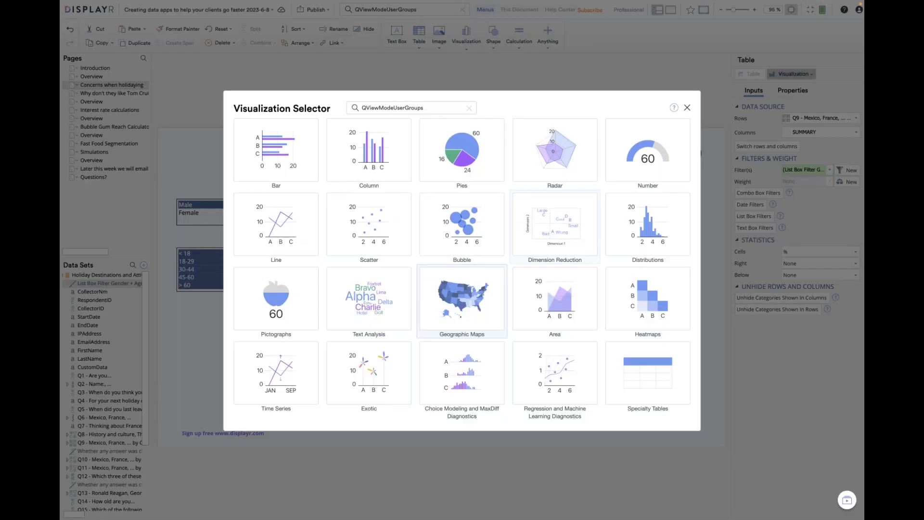
left_click(369, 381)
left_click(192, 219)
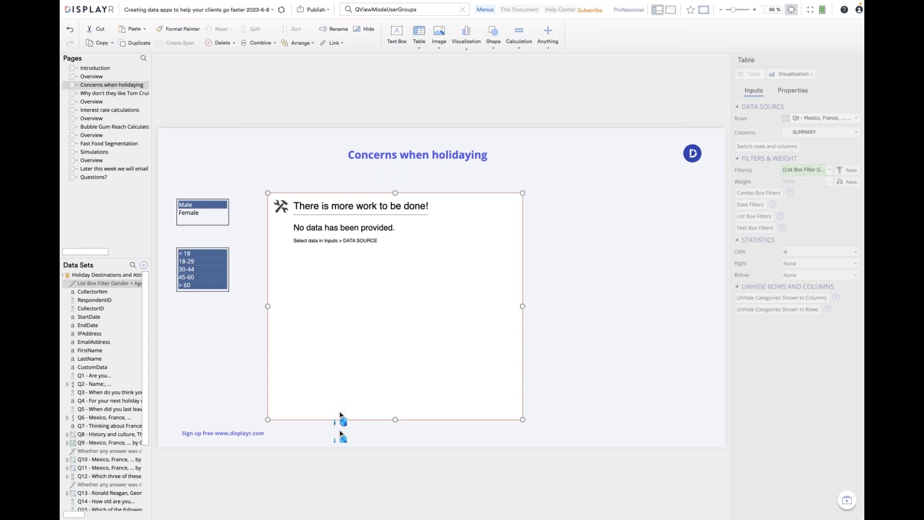
left_click_drag(523, 420, 630, 419)
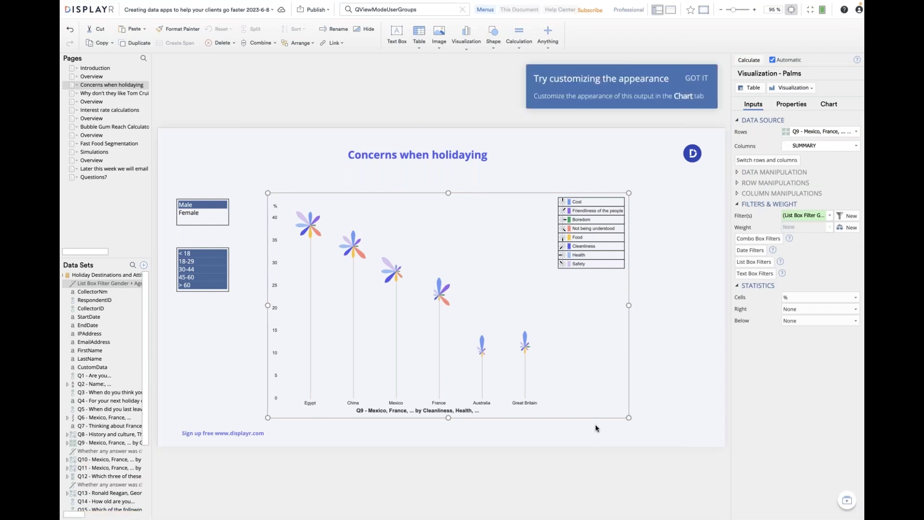
Set the categories (X) axis title font size to 11 and hide that axis title.
left_click(825, 107)
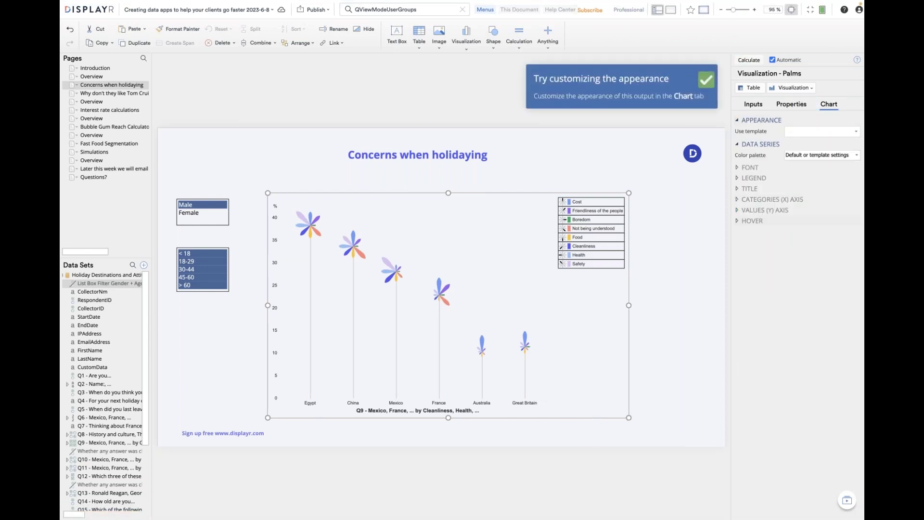
left_click(766, 199)
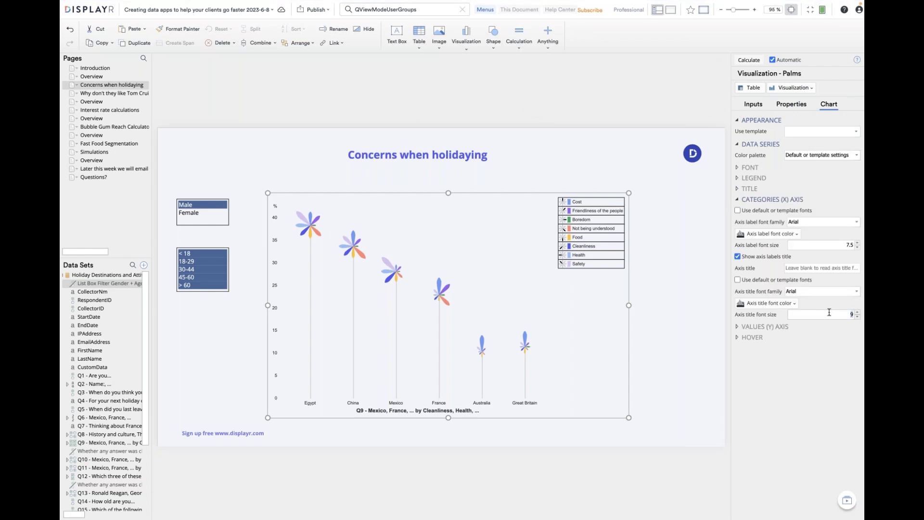
double_click(830, 313)
type("11")
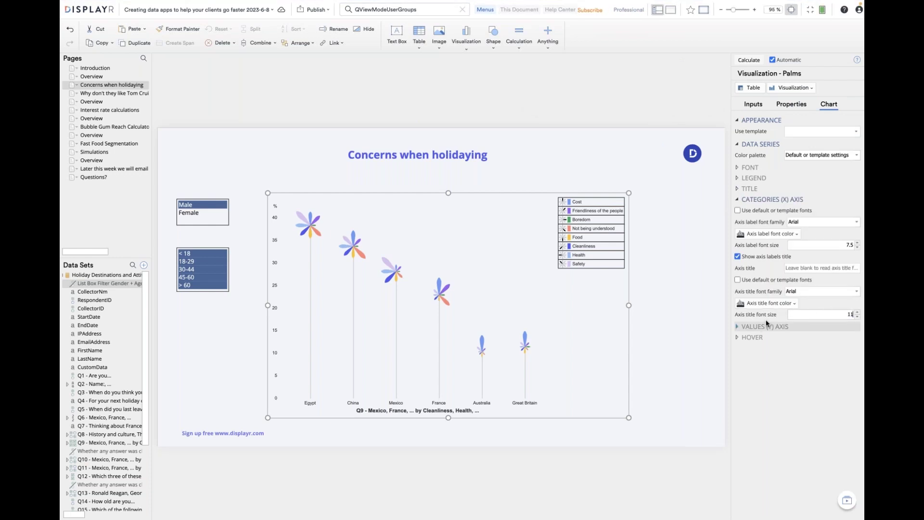
left_click(807, 281)
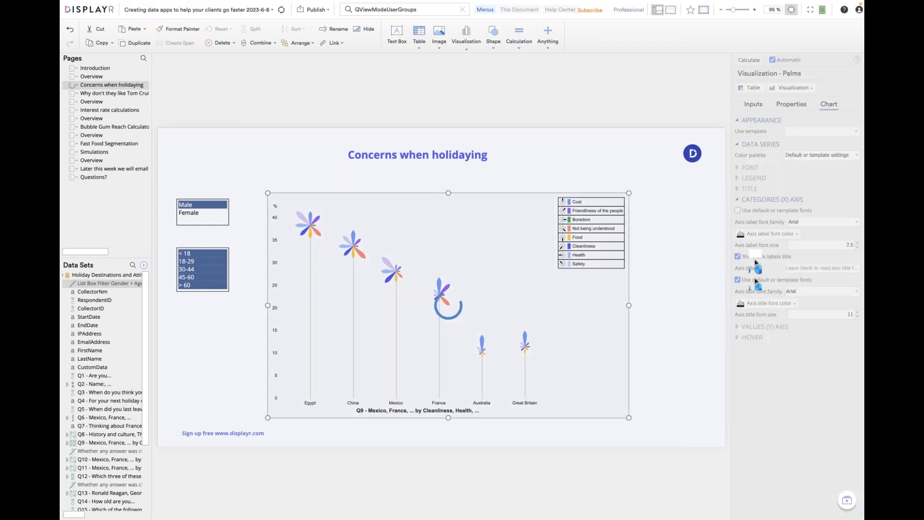
left_click(770, 199)
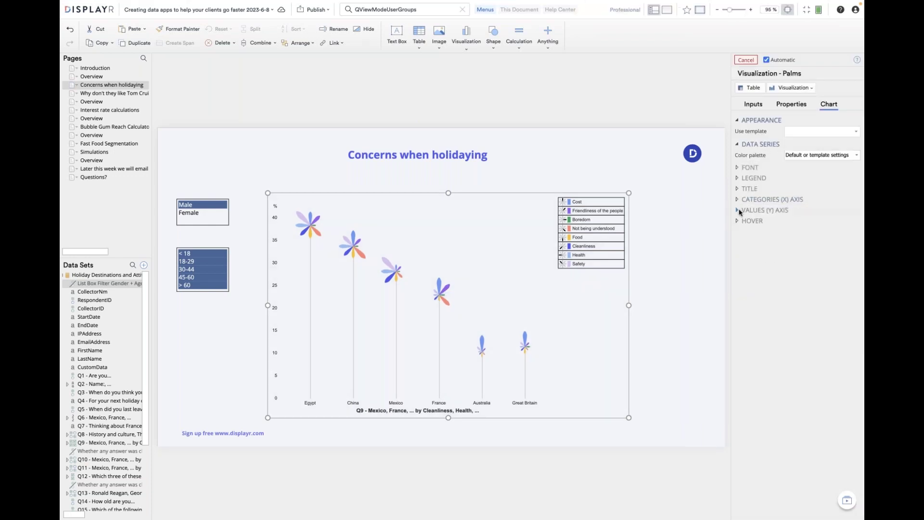
Set the values (Y) axis title to "Average concerns" with a font size of 11.
left_click(766, 209)
left_click(838, 379)
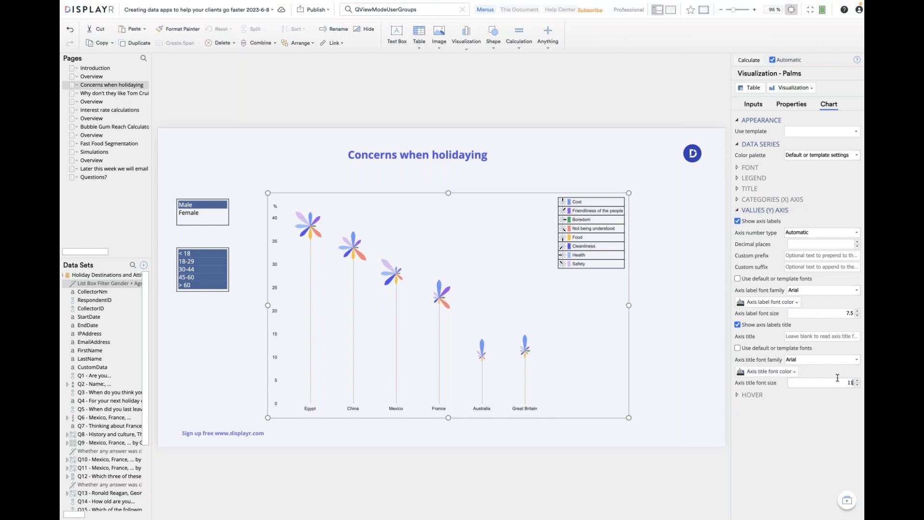
left_click(809, 337)
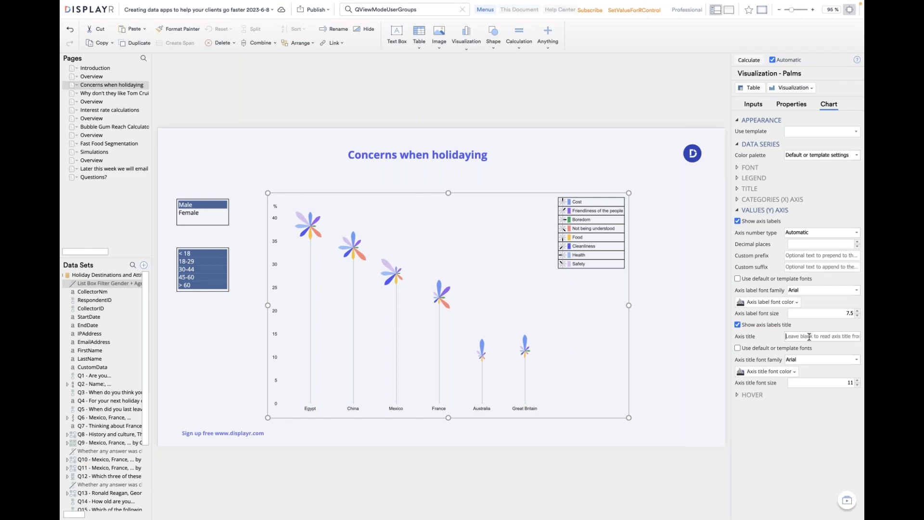
type("Average concerns")
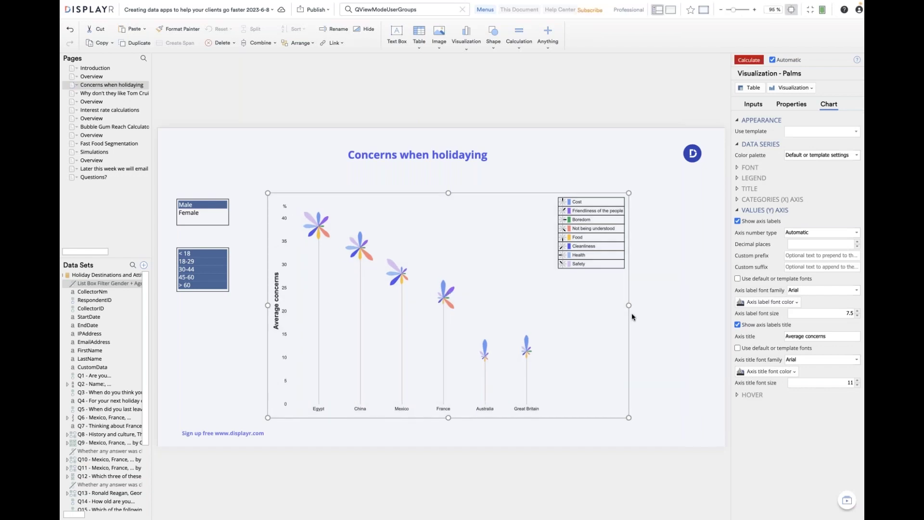
Set the values (Y) axis label font size to 11.
left_click(760, 199)
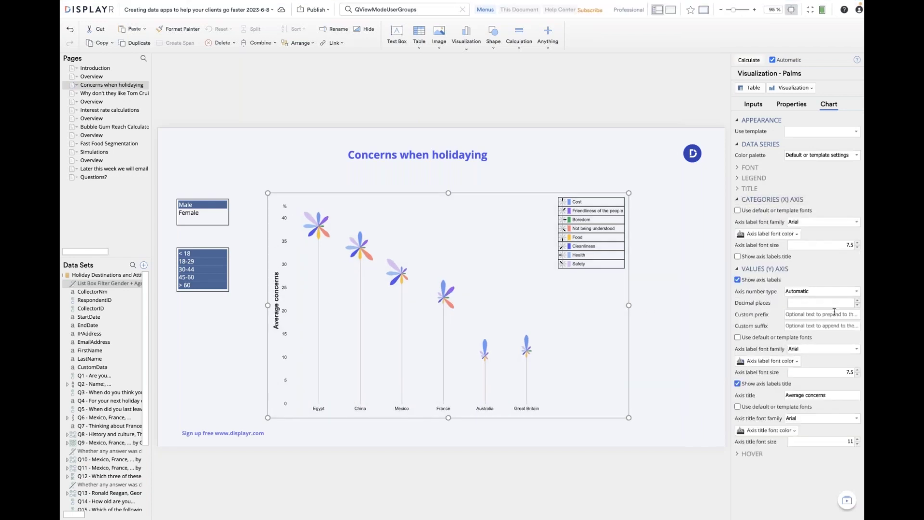
left_click(837, 372)
type("11")
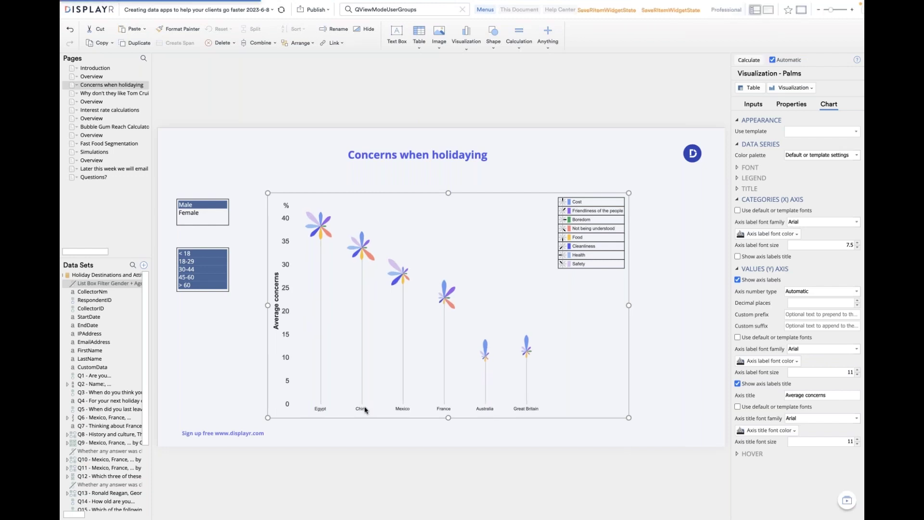
Set the categories (X) axis label font size to 11.
left_click(739, 201)
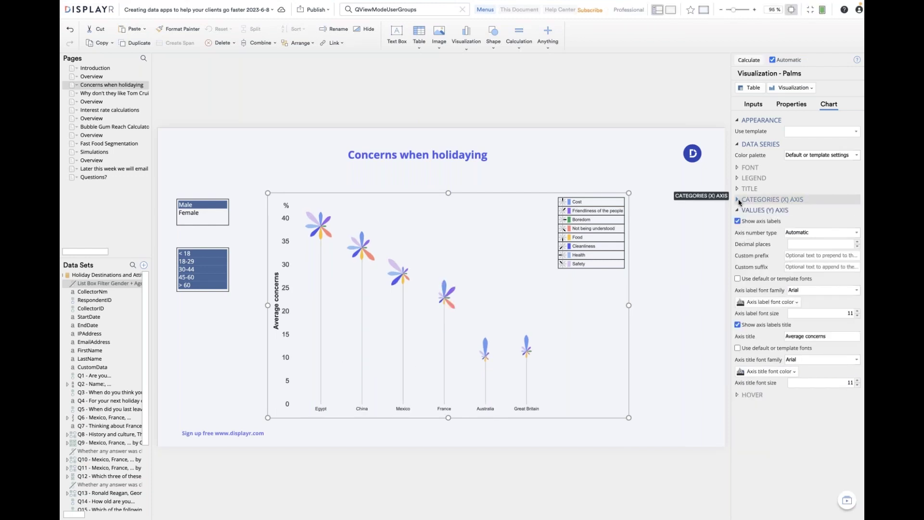
left_click(740, 201)
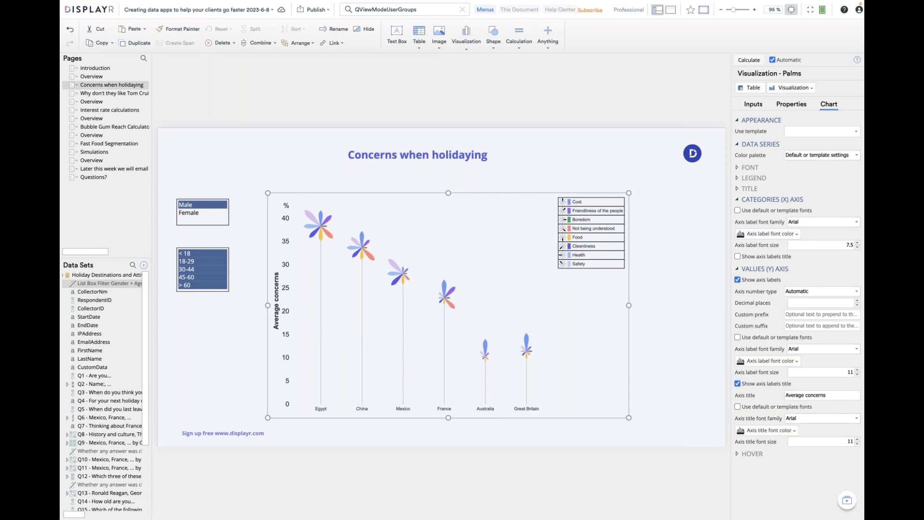
left_click(836, 247)
double_click(836, 247)
type("11")
key("Return")
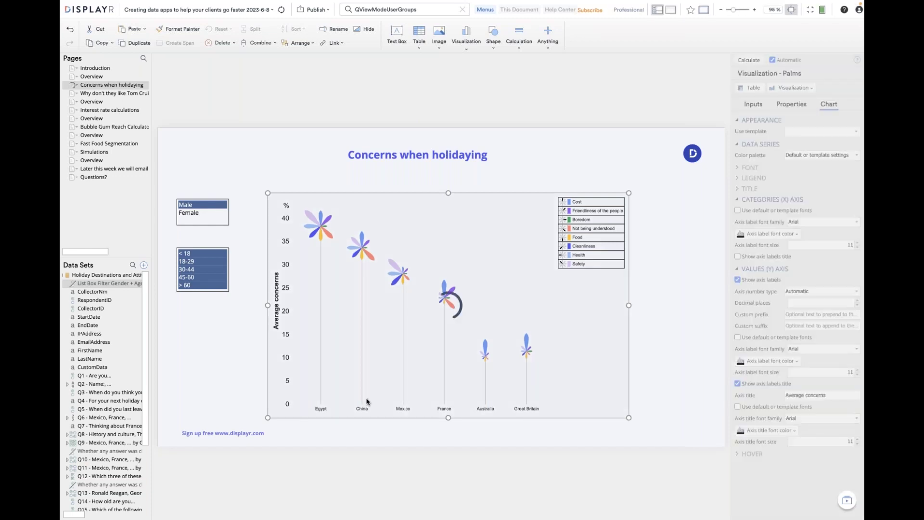
Inspect the breakdown of concerns for individual countries on the palm chart.
mouse_move(377, 310)
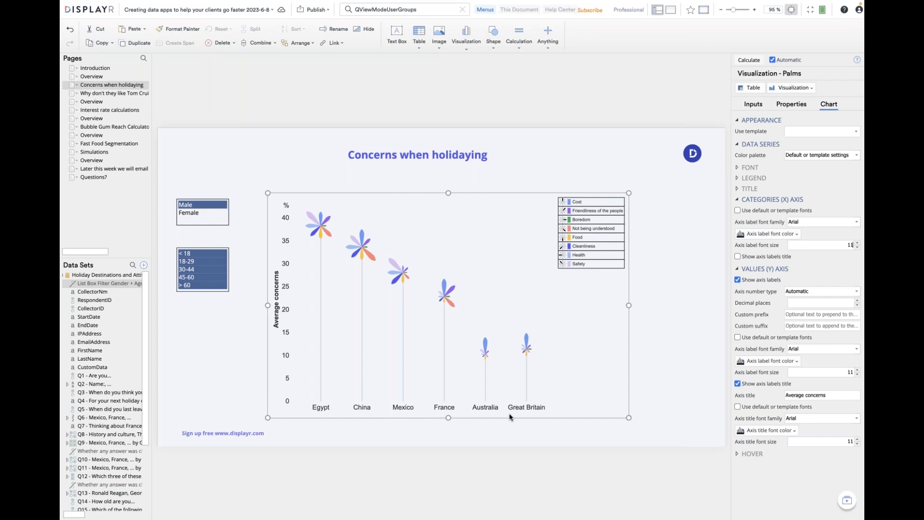
mouse_move(485, 346)
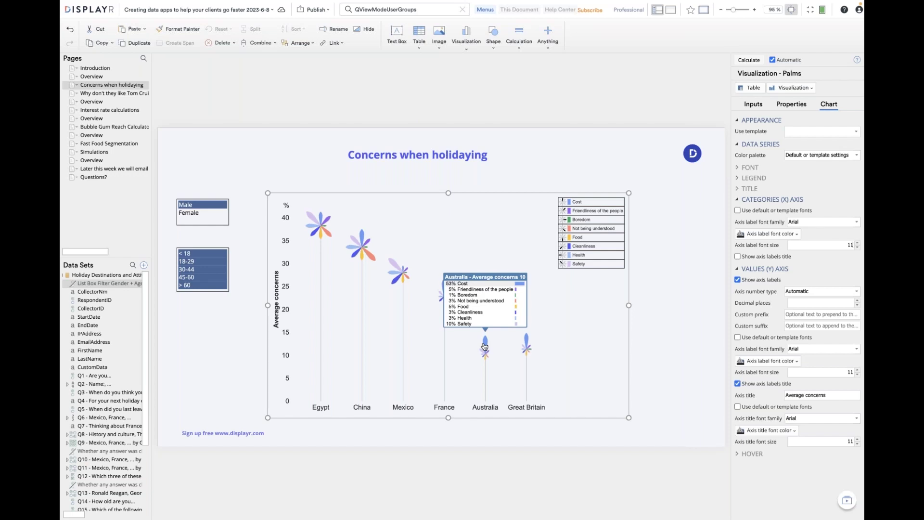
mouse_move(527, 364)
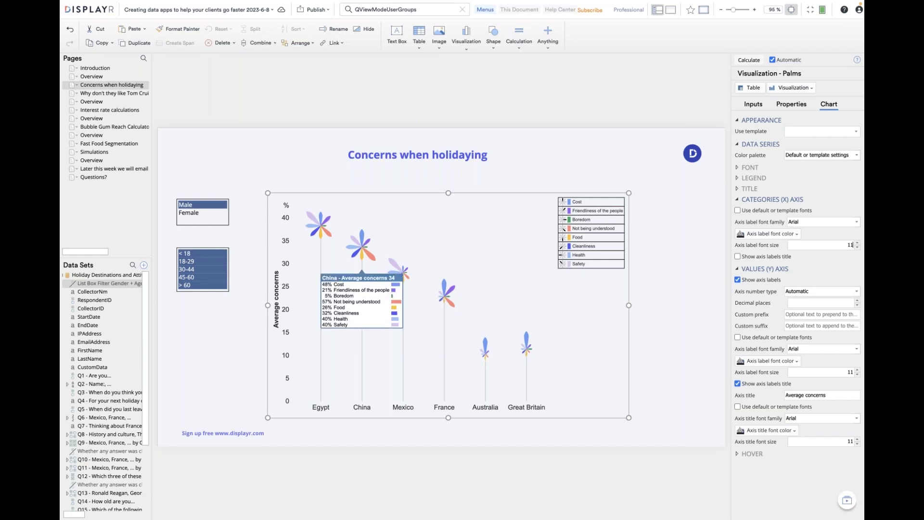
mouse_move(325, 224)
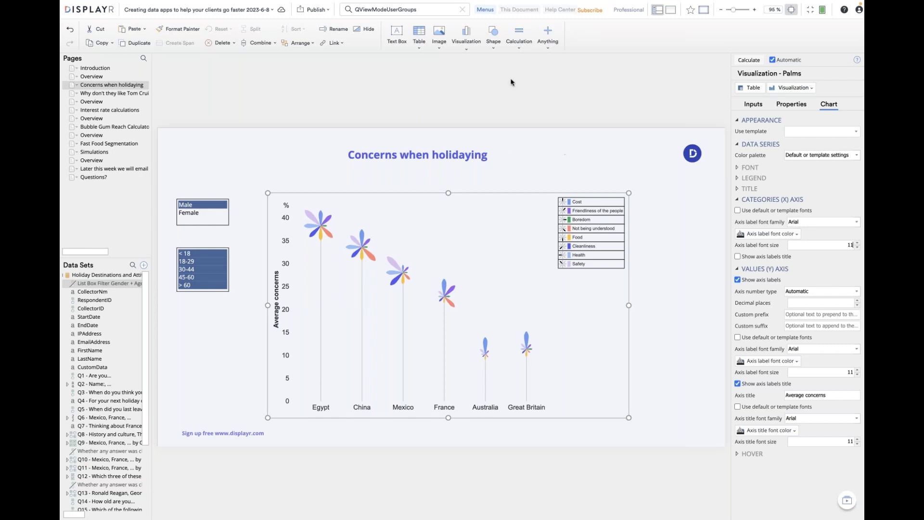
Insert the image Island.png from the computer onto the page.
left_click(440, 43)
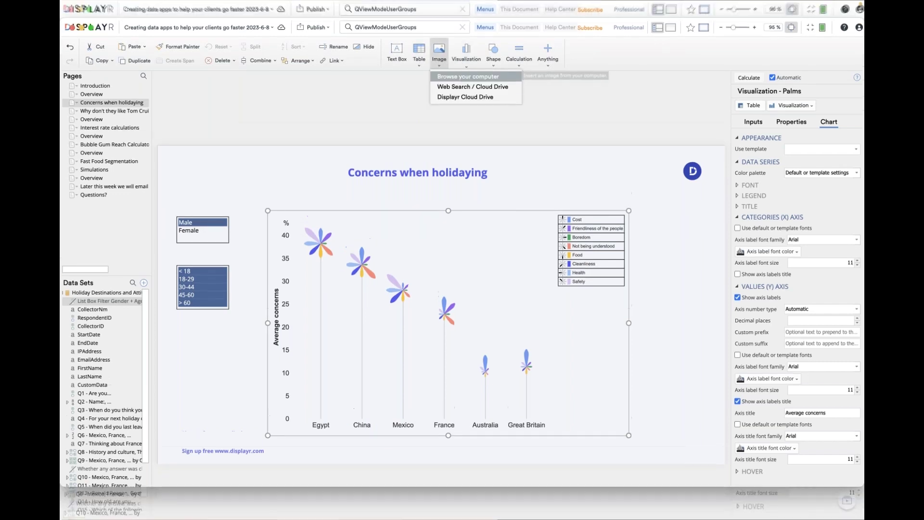
left_click(467, 77)
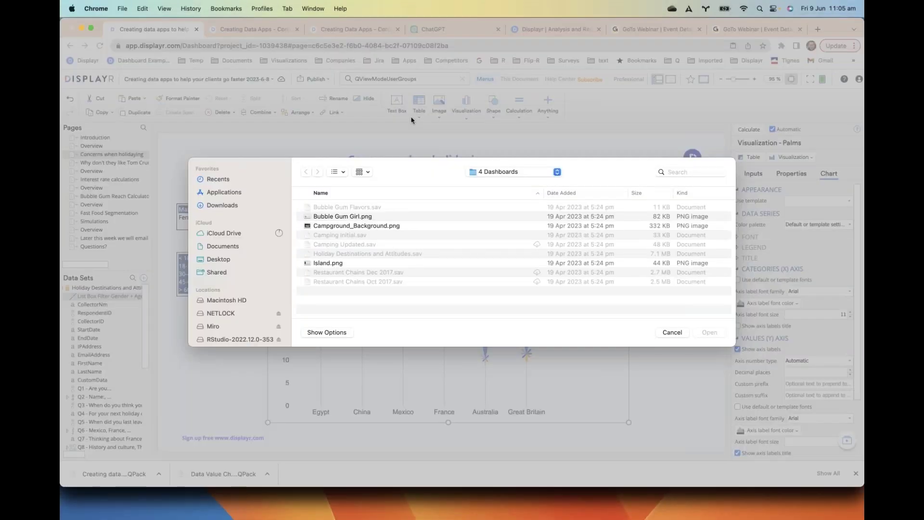
left_click(332, 263)
left_click(707, 332)
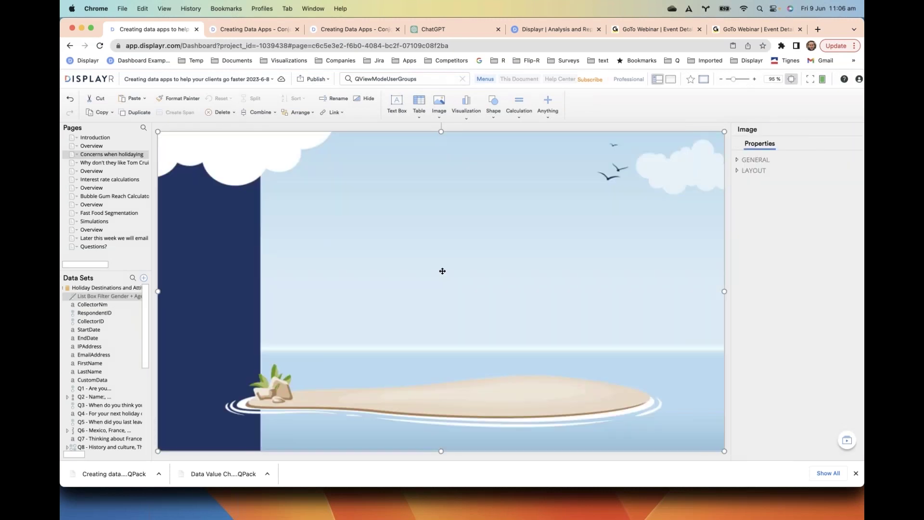
Send the island image to the back, behind the page's title, filters and chart.
right_click(441, 270)
mouse_move(472, 352)
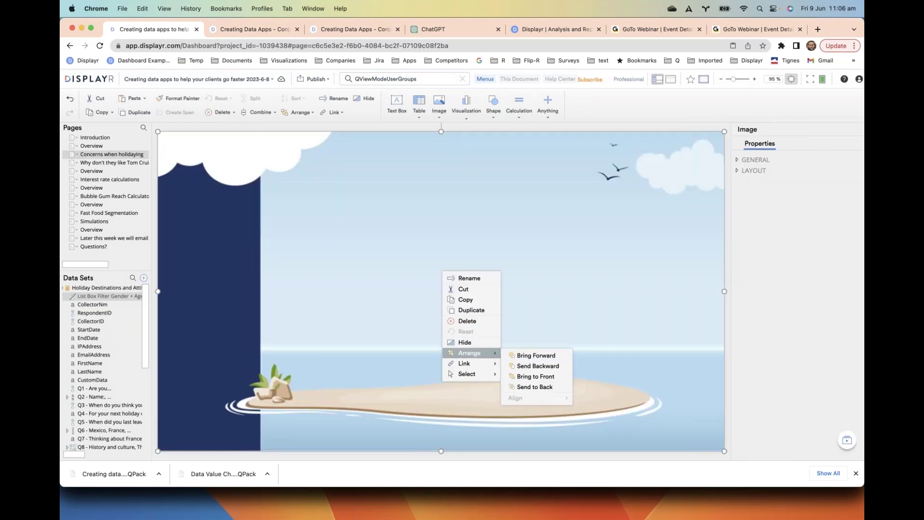
left_click(528, 390)
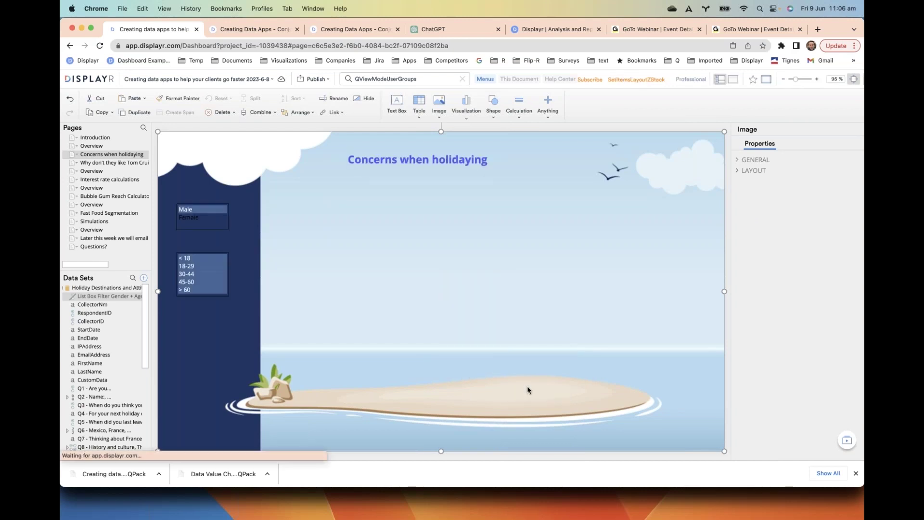
Widen the palm chart to the right so its six countries spread further across the island.
left_click(467, 377)
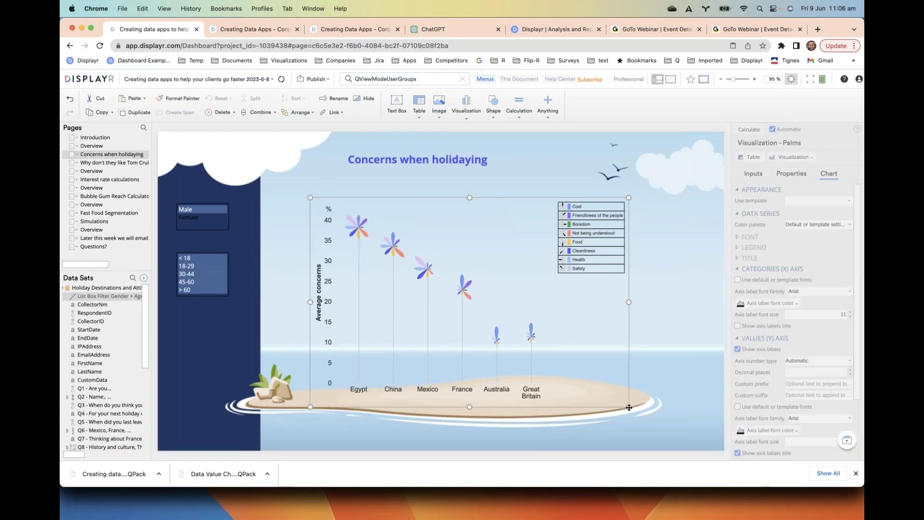
left_click_drag(629, 406, 673, 406)
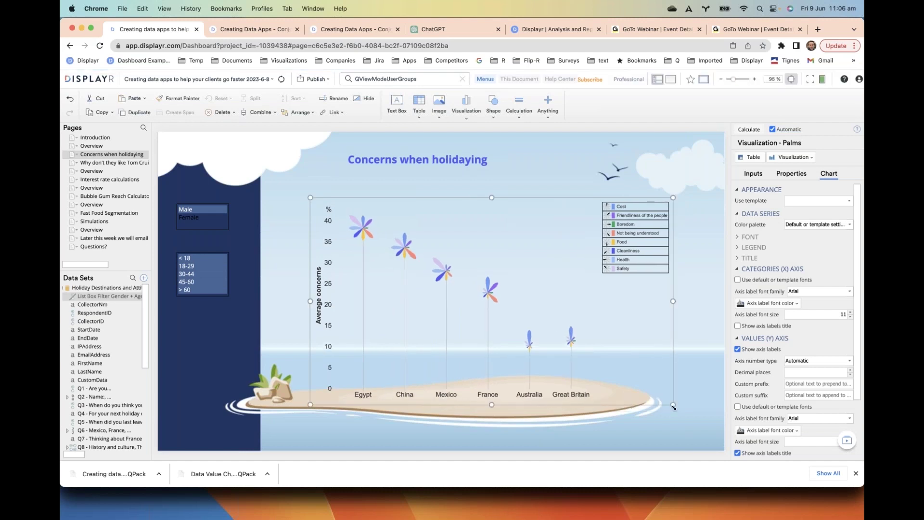
mouse_move(489, 300)
Set the font color of the gender and age filter list boxes to white.
left_click(205, 221)
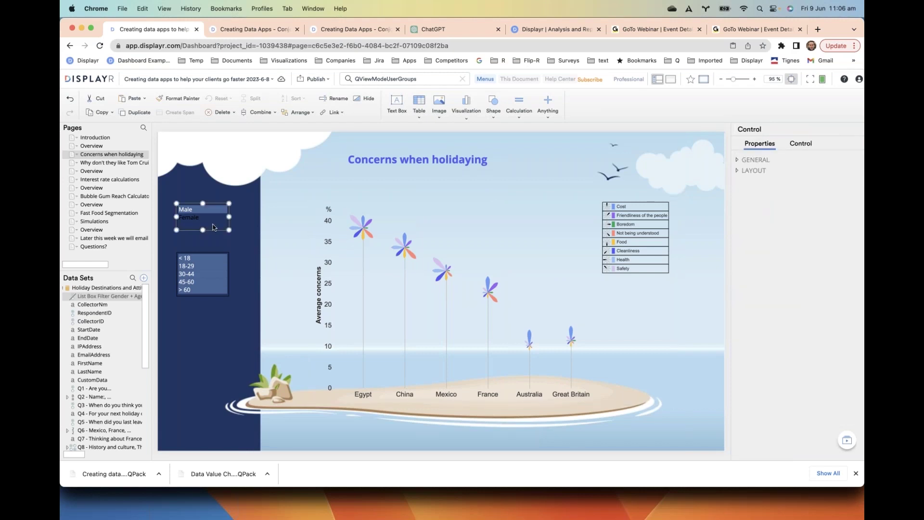
left_click(800, 144)
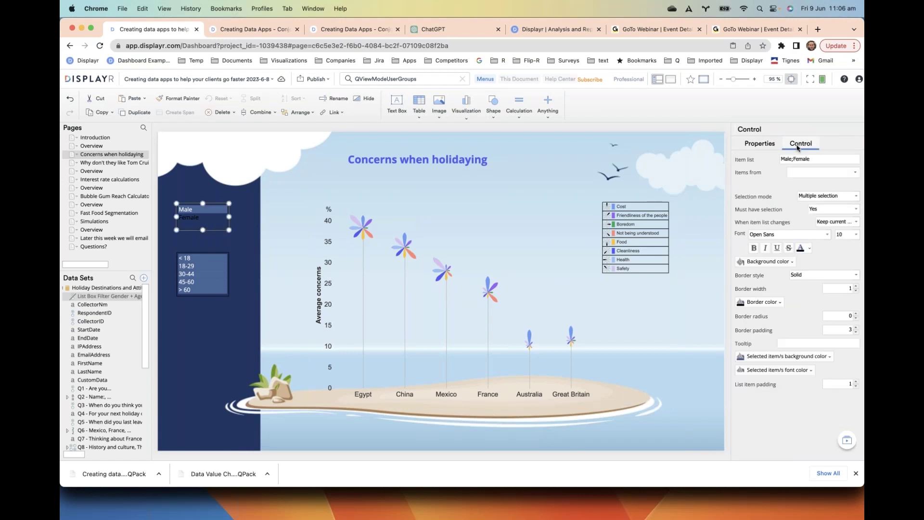
left_click(810, 248)
left_click(223, 274)
left_click(223, 273)
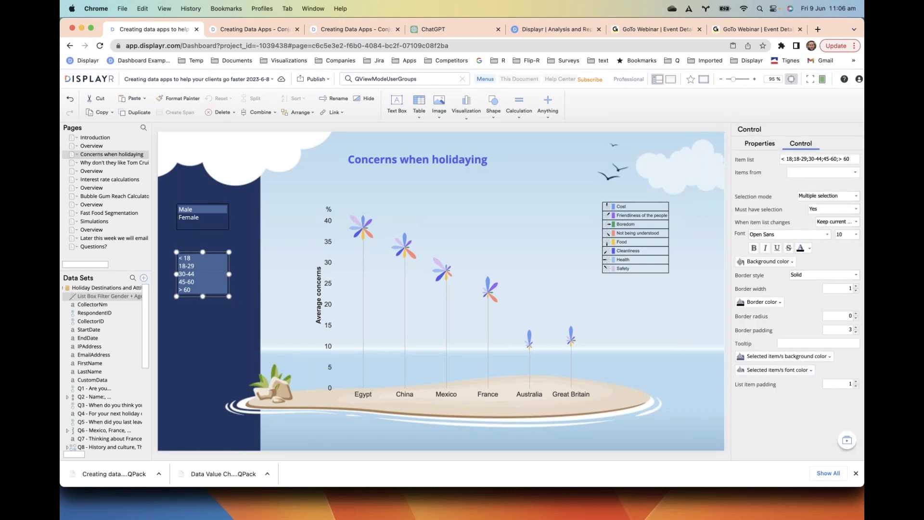
left_click(810, 248)
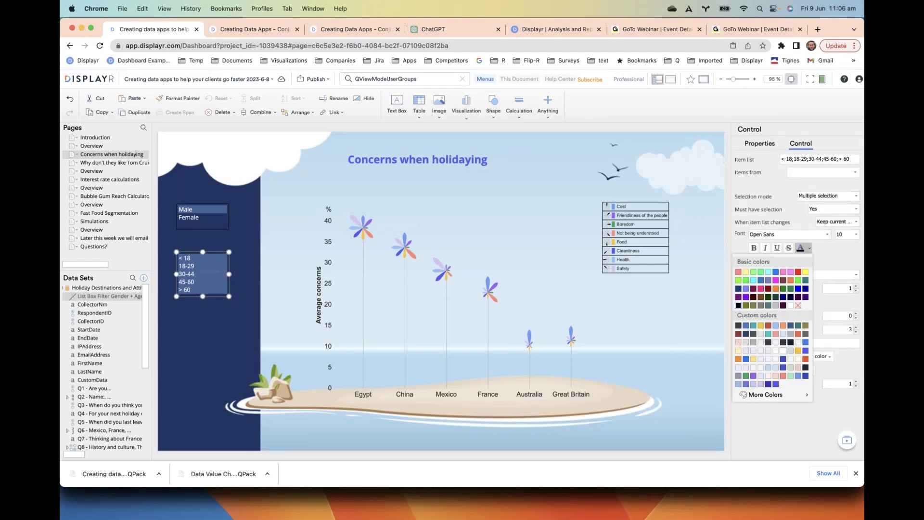
left_click(318, 246)
On the "Why don't they like Tom Cruise?" page, add a table of the "Why they dislike Tom Cruise" text variable below the title.
left_click(117, 164)
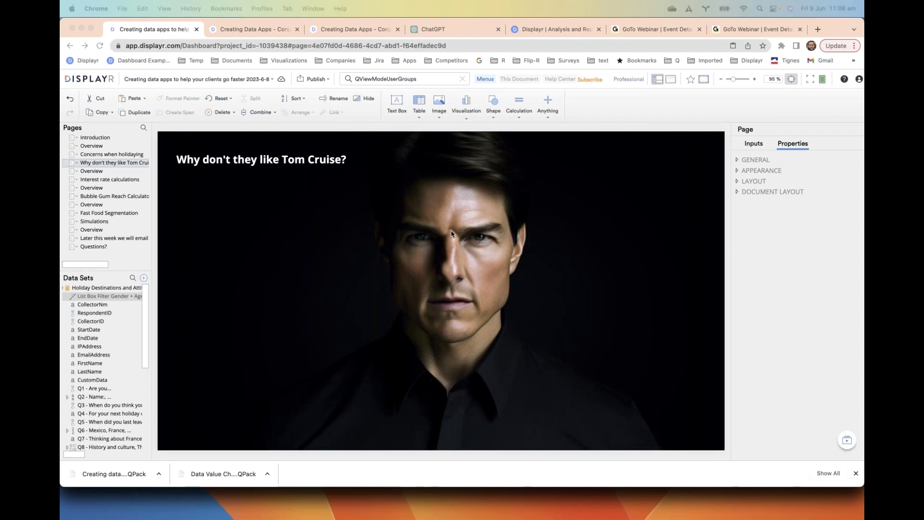
left_click(64, 289)
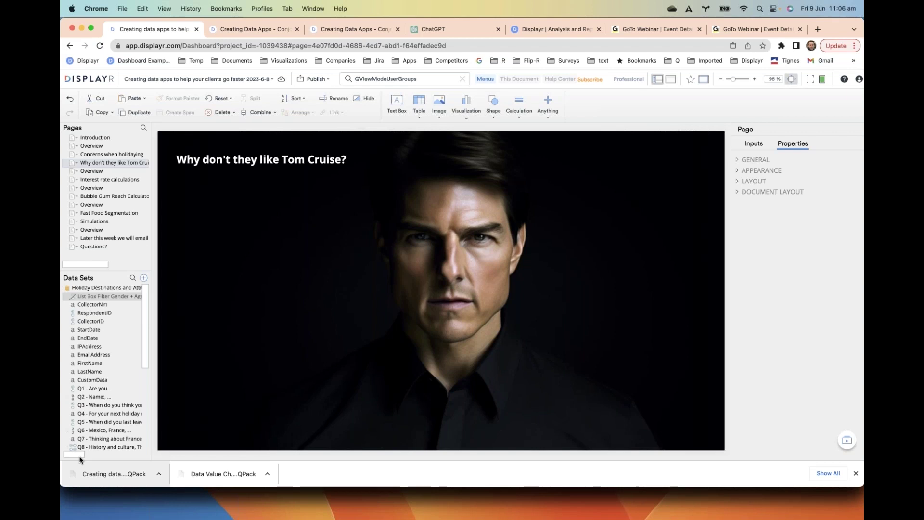
left_click(66, 288)
left_click(66, 296)
scroll(96, 361, "down", 3)
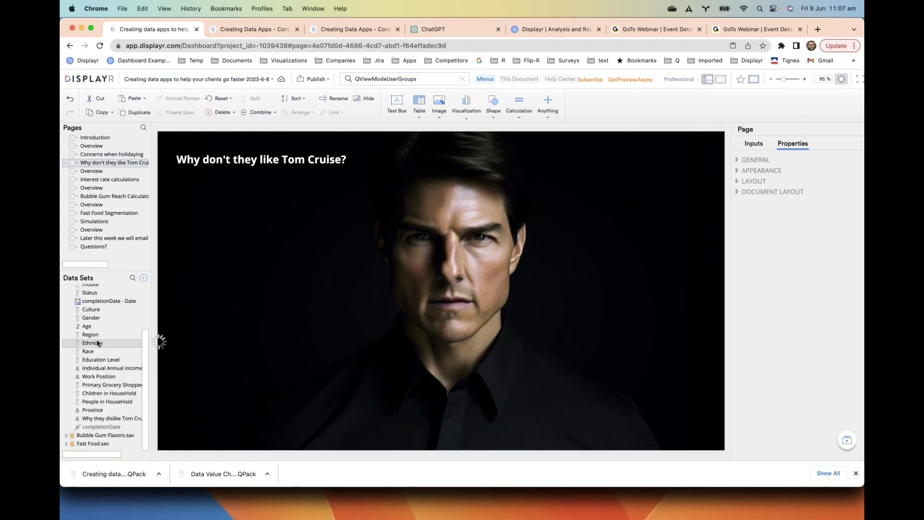
left_click_drag(96, 423, 193, 182)
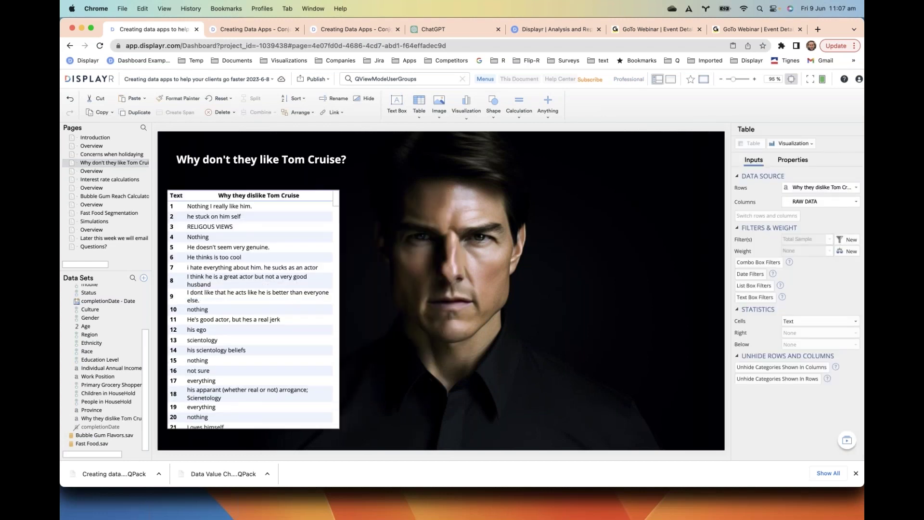
Narrow the table of raw text responses slightly from its right edge and scroll through the responses.
scroll(299, 285, "down", 15)
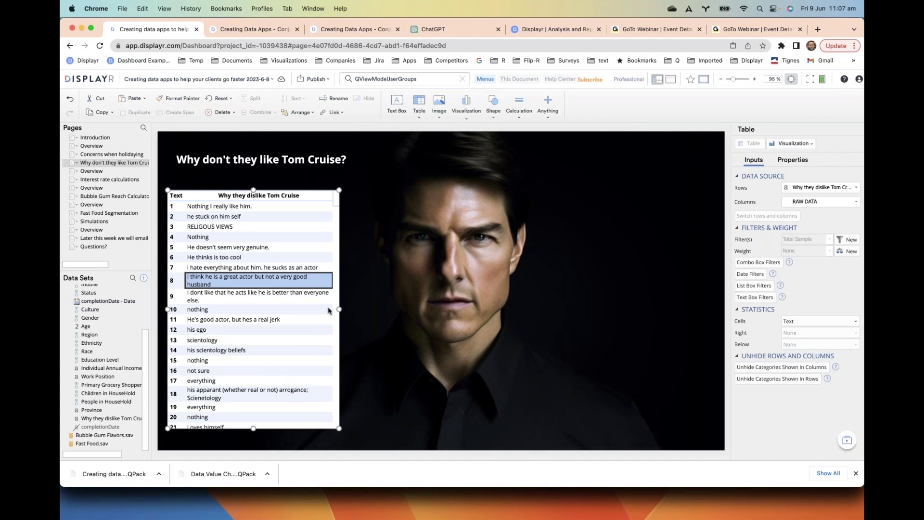
left_click_drag(339, 310, 328, 311)
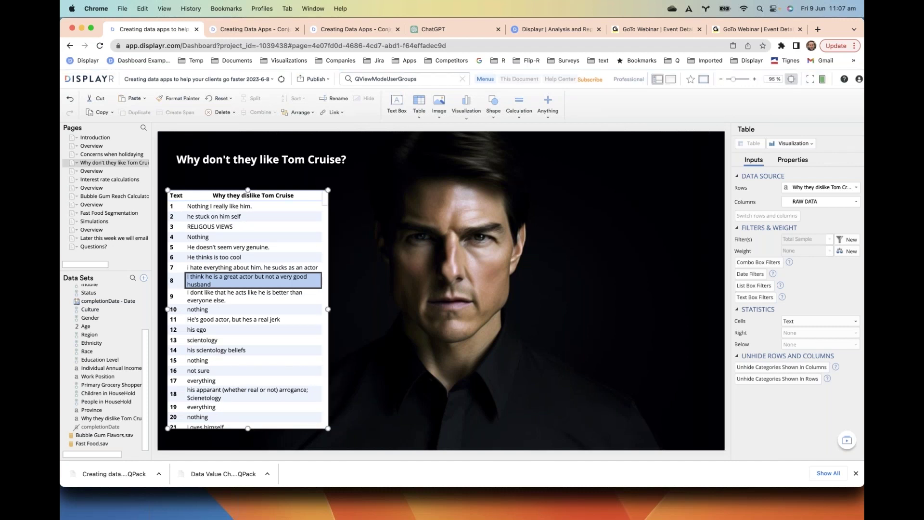
left_click(352, 323)
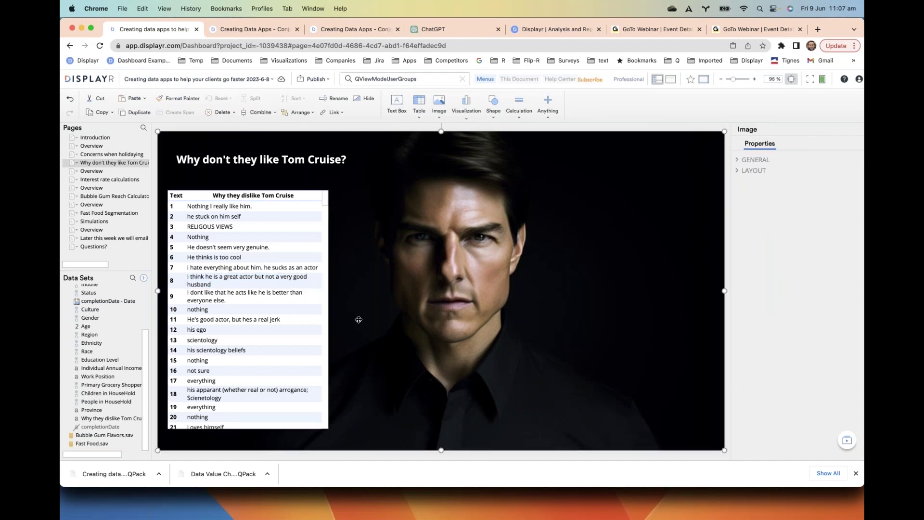
left_click(326, 217)
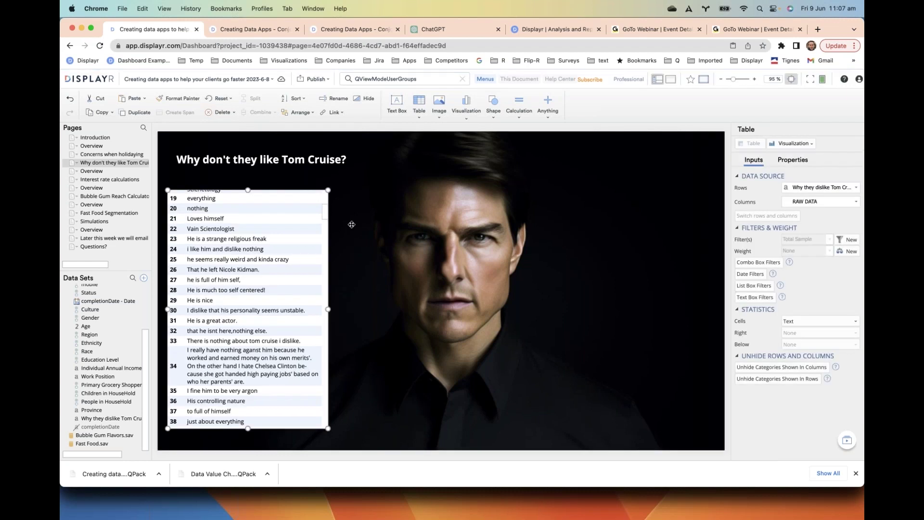
Add a text box filter to the response table using the variable "Why they dislike Tom Cruise", ignoring case.
left_click(753, 298)
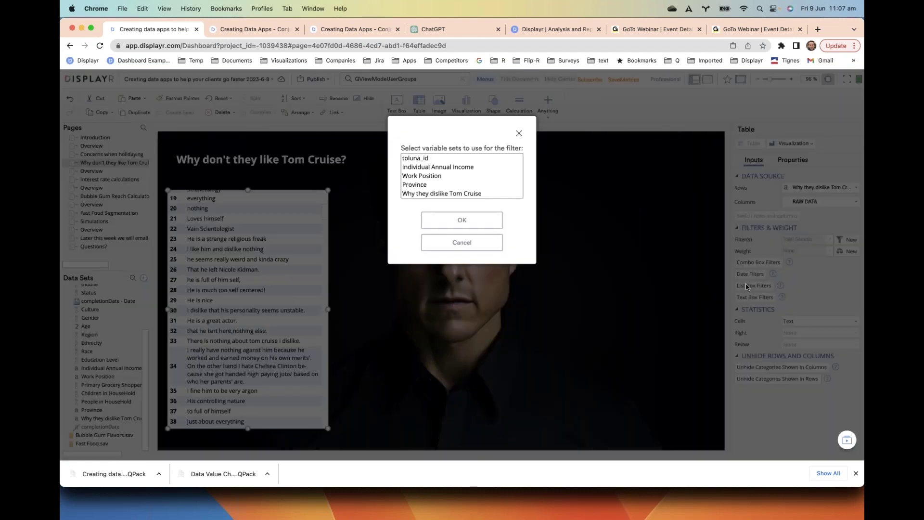
left_click(419, 194)
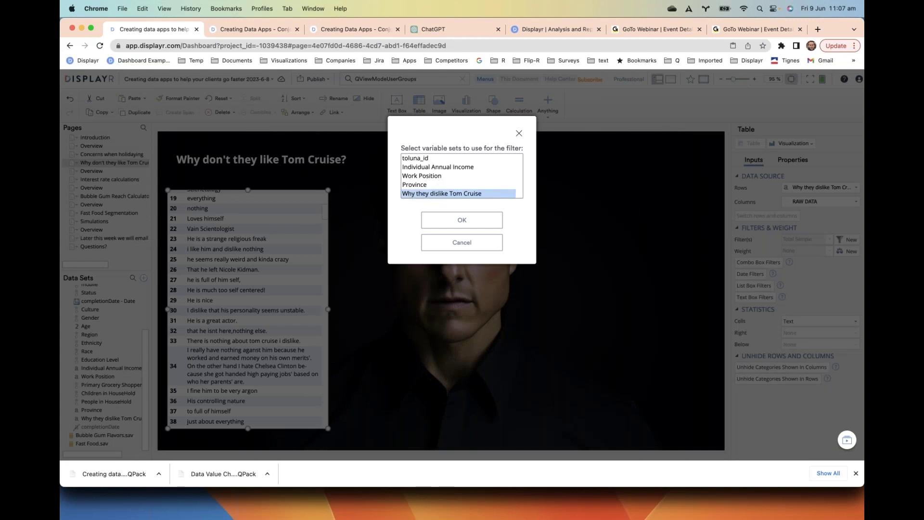
left_click(463, 220)
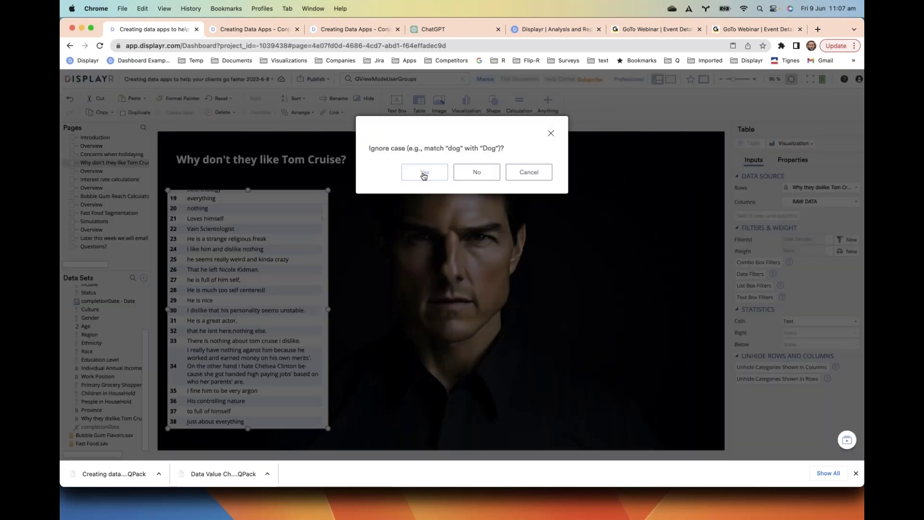
left_click(422, 173)
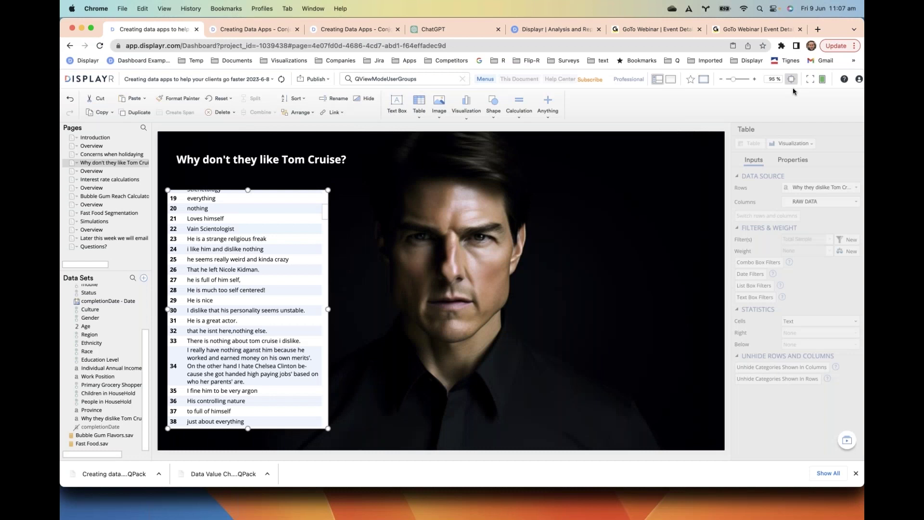
Give the filter's text box control a light grey background and move it to the page's upper right area beside the face.
left_click(840, 79)
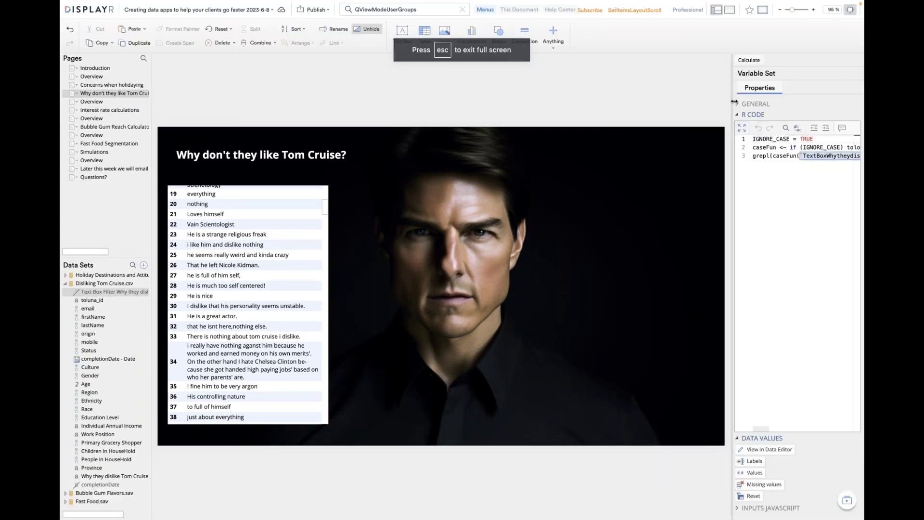
left_click_drag(734, 102, 828, 102)
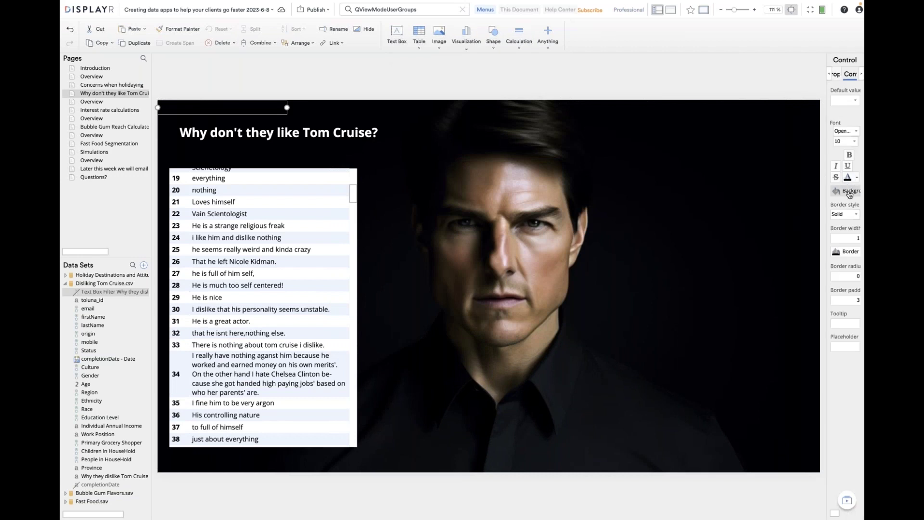
left_click(849, 193)
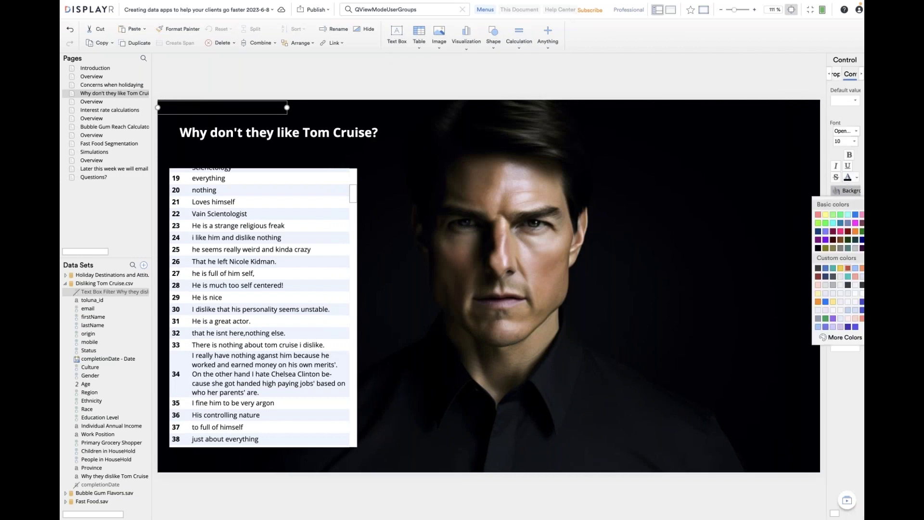
left_click(841, 277)
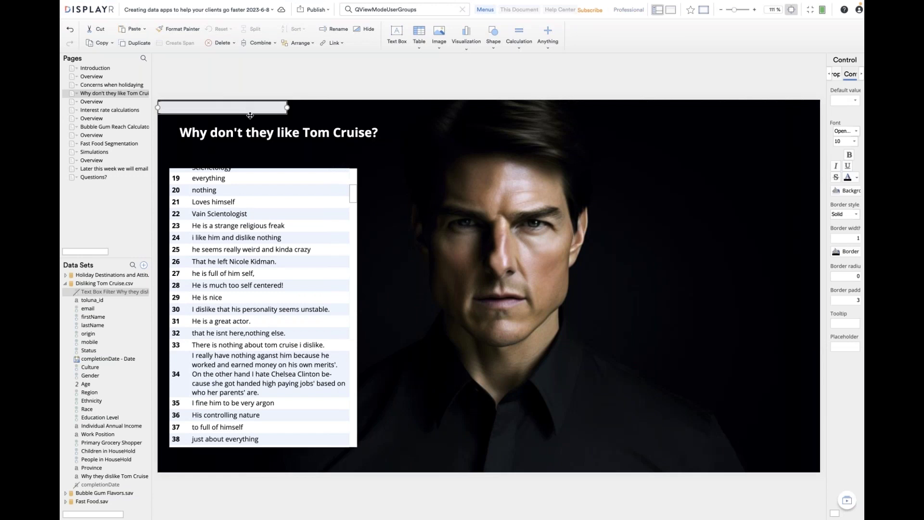
left_click_drag(250, 116, 752, 169)
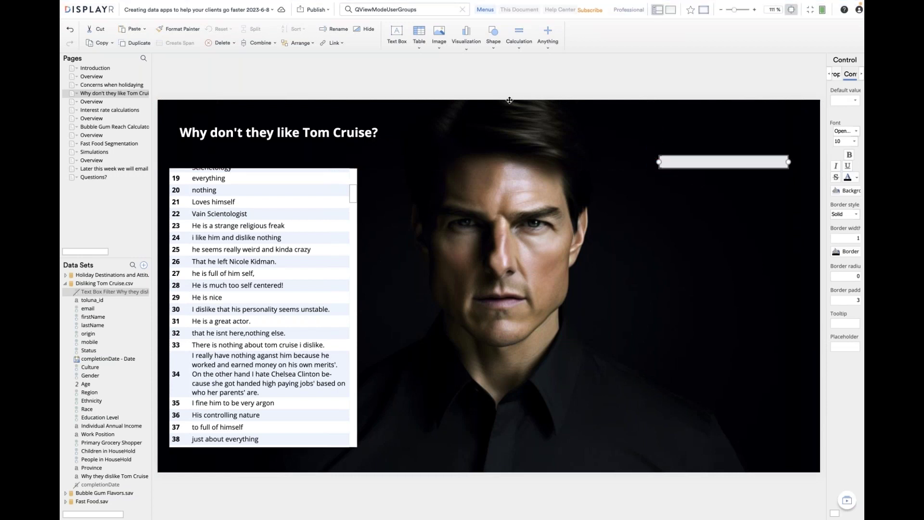
Add a text box reading "Show results containing:" directly above the filter control.
left_click(397, 35)
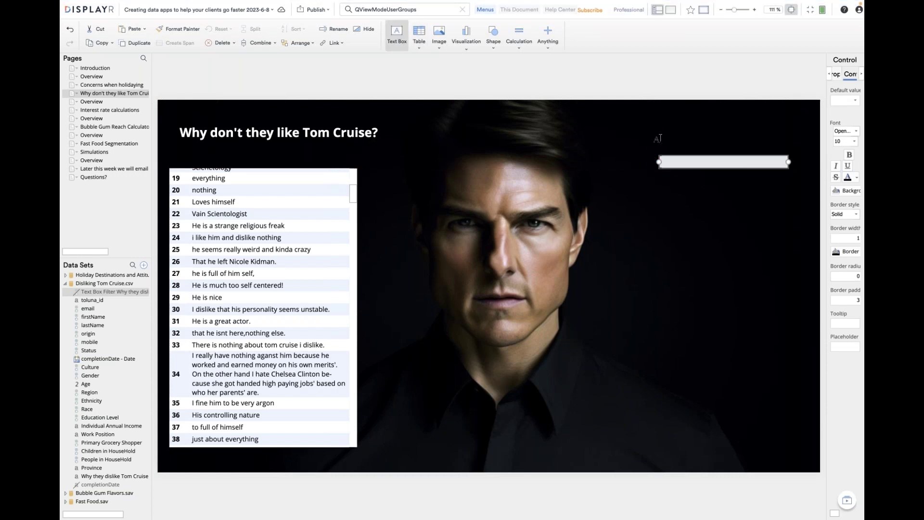
left_click(660, 143)
type("Show results containing:")
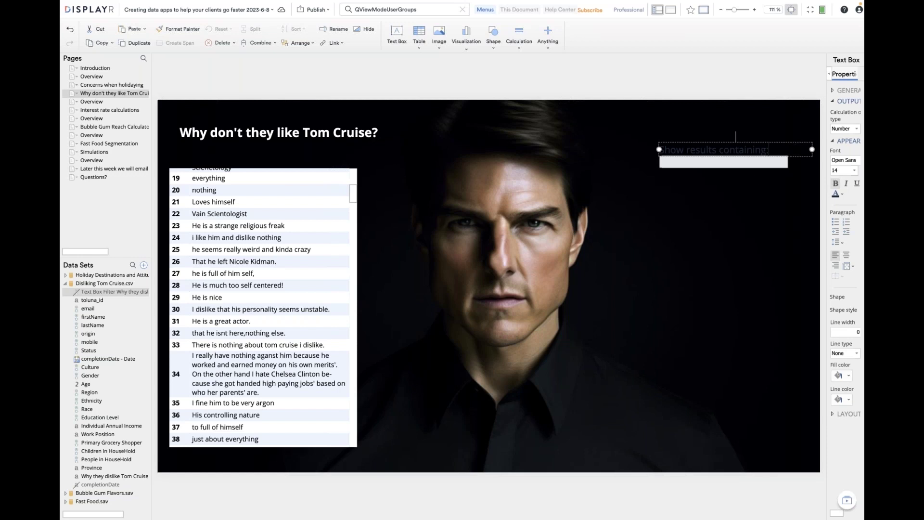
Set the font color of the whole "Show results containing:" label to white.
left_click(841, 194)
left_click(822, 251)
triple_click(758, 149)
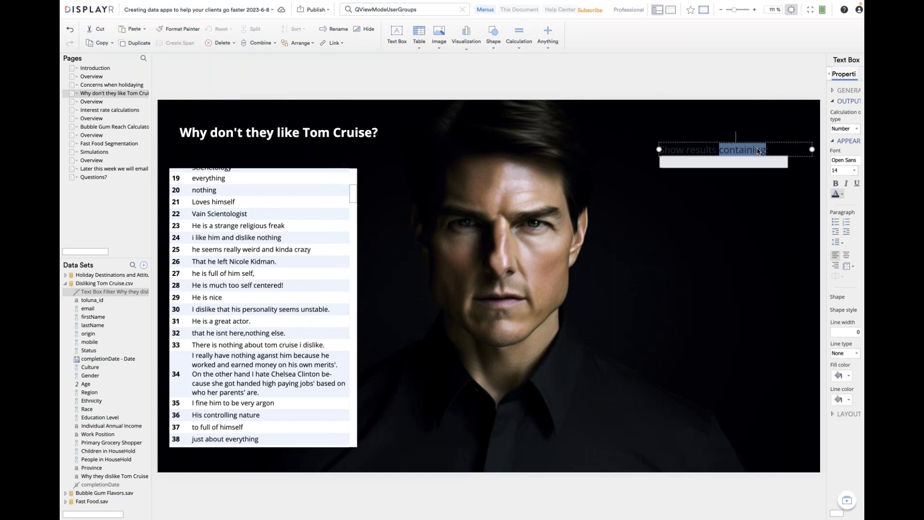
left_click(842, 194)
left_click(824, 254)
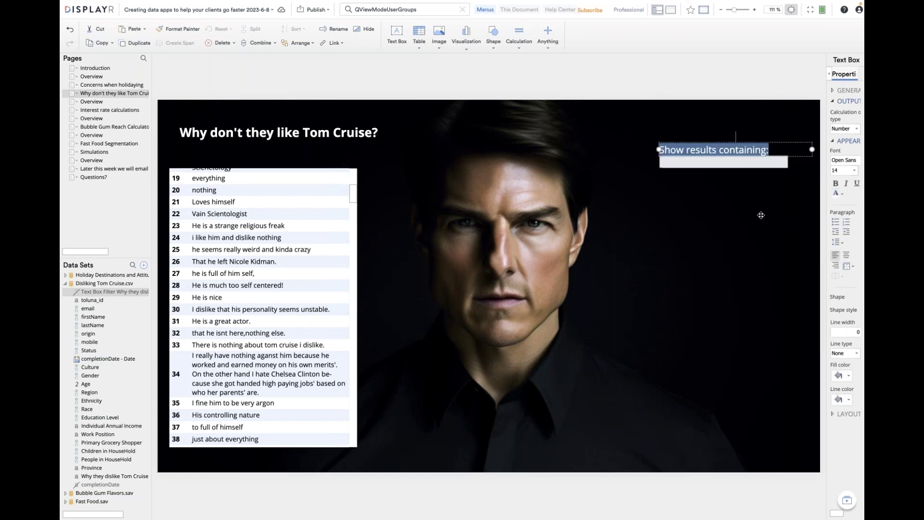
left_click(760, 215)
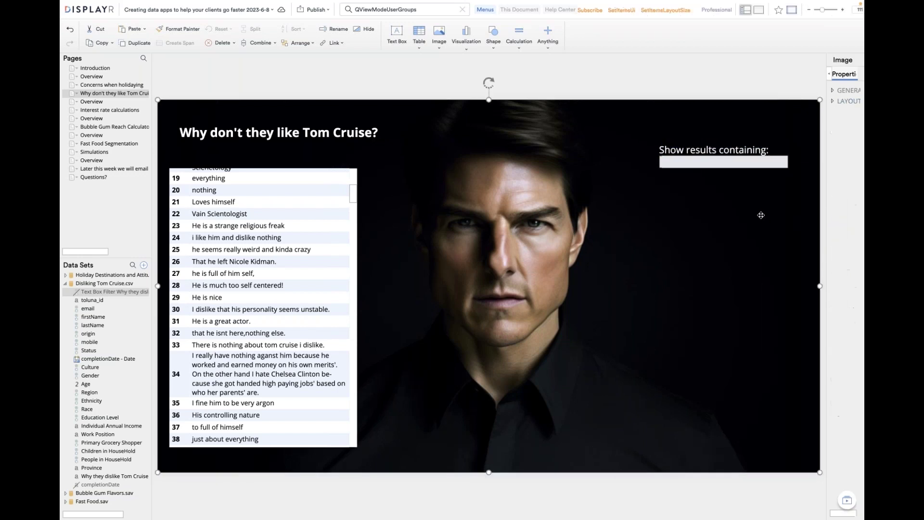
Duplicate the response table to the area below the filter control and turn the copy into a Word Cloud.
left_click(284, 168)
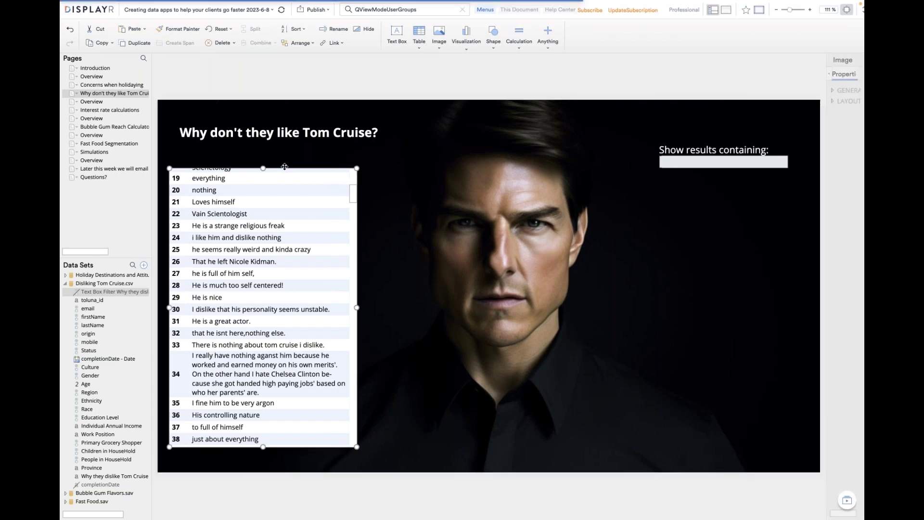
left_click(135, 44)
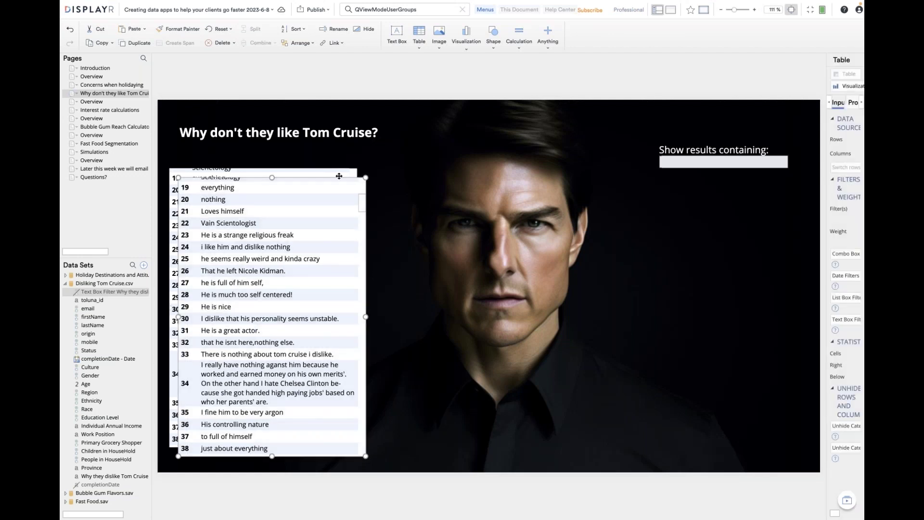
left_click_drag(395, 177, 780, 174)
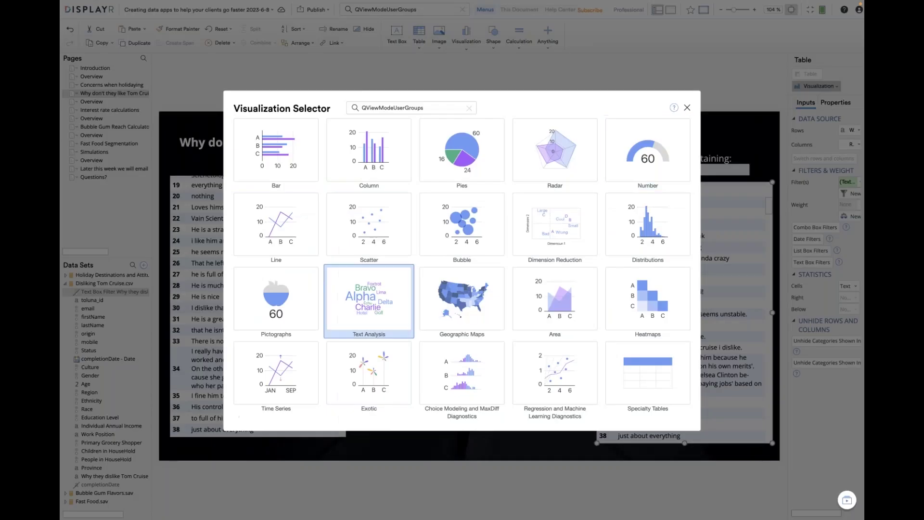
left_click(378, 302)
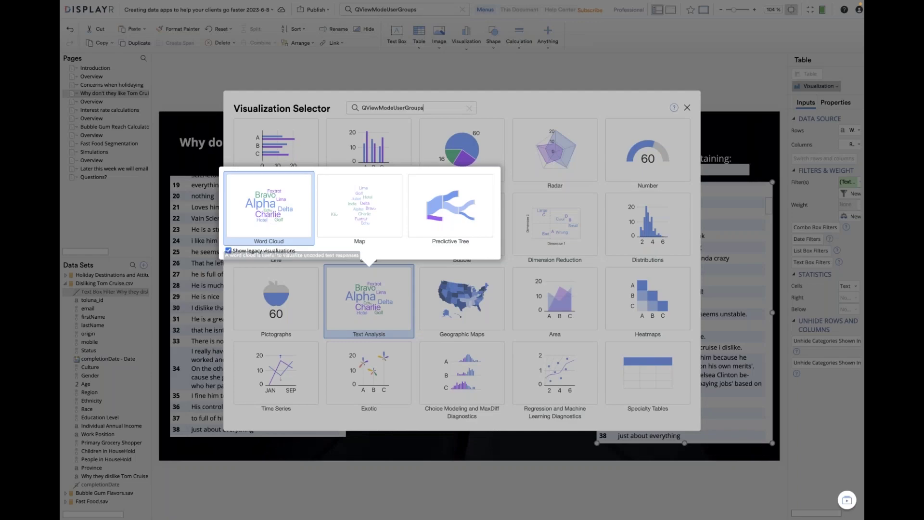
left_click(268, 210)
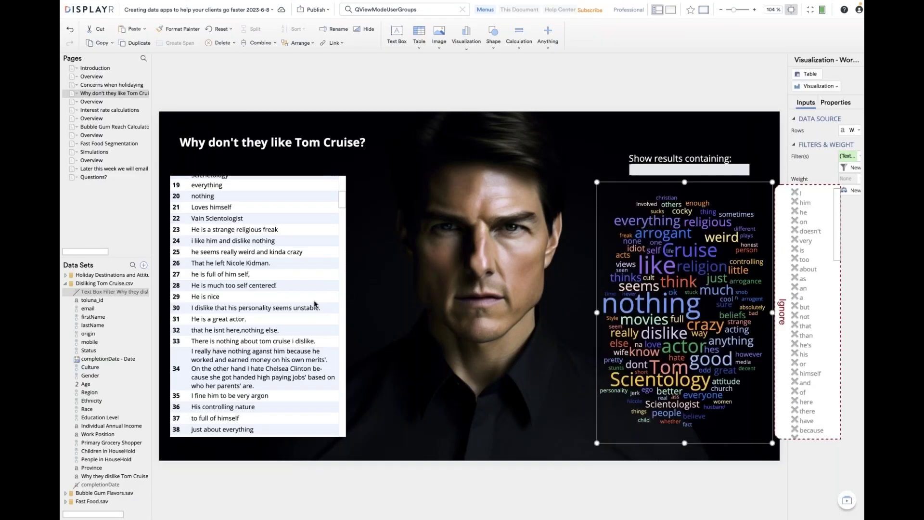
Narrow the original response table further and filter the page's results by the word "weird".
left_click(347, 294)
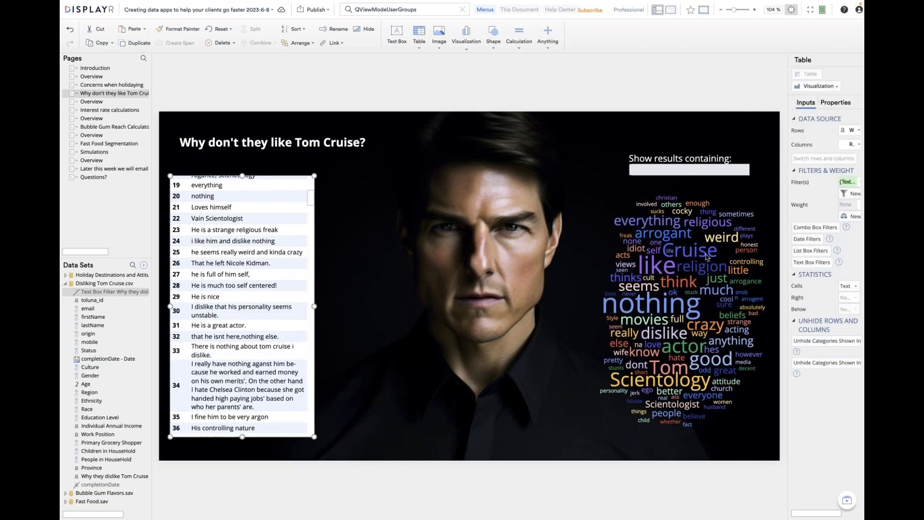
left_click(667, 168)
type("weird")
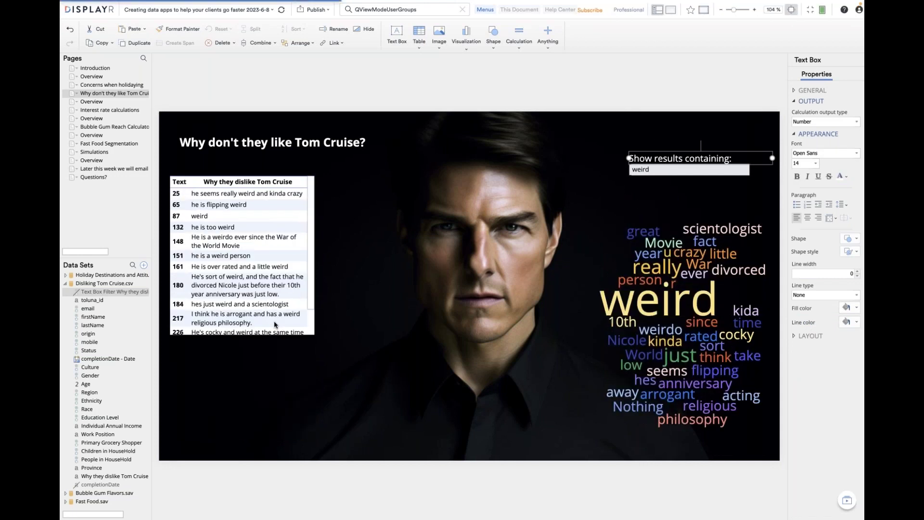
Extend the response table downward so that all the filtered comments fit on the page.
left_click(271, 331)
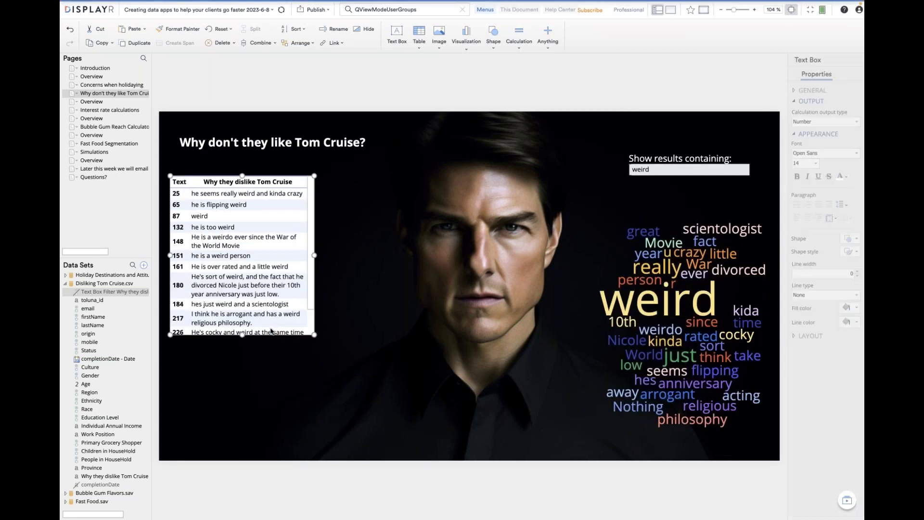
left_click_drag(271, 332, 229, 403)
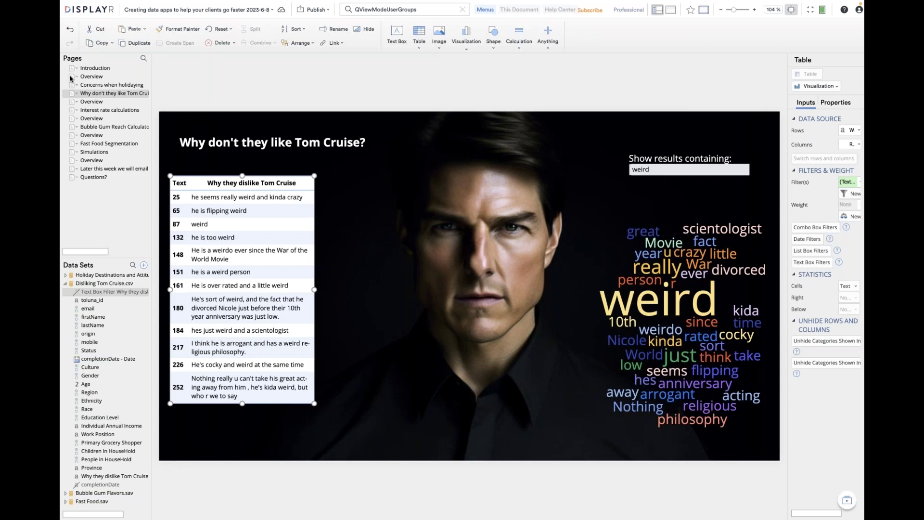
On the Interest rate calculations page, insert a date control and place it beside the From label.
left_click(91, 102)
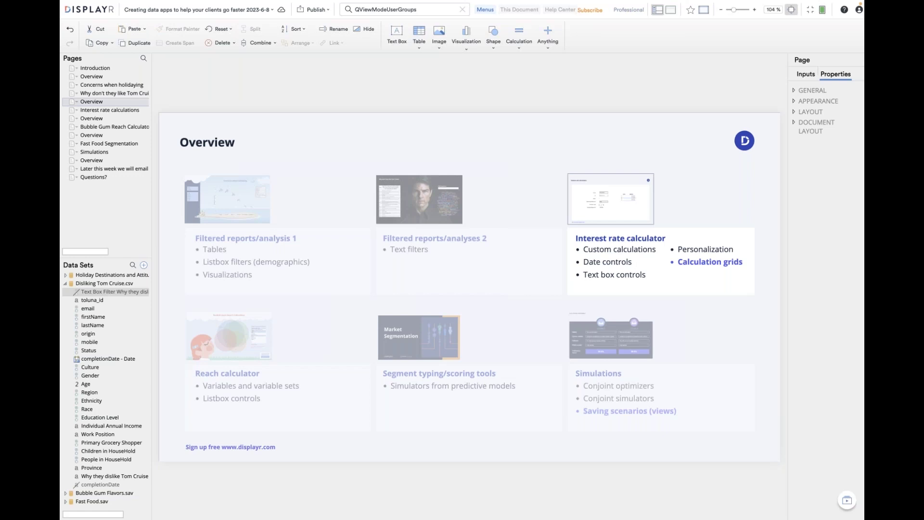
left_click(105, 112)
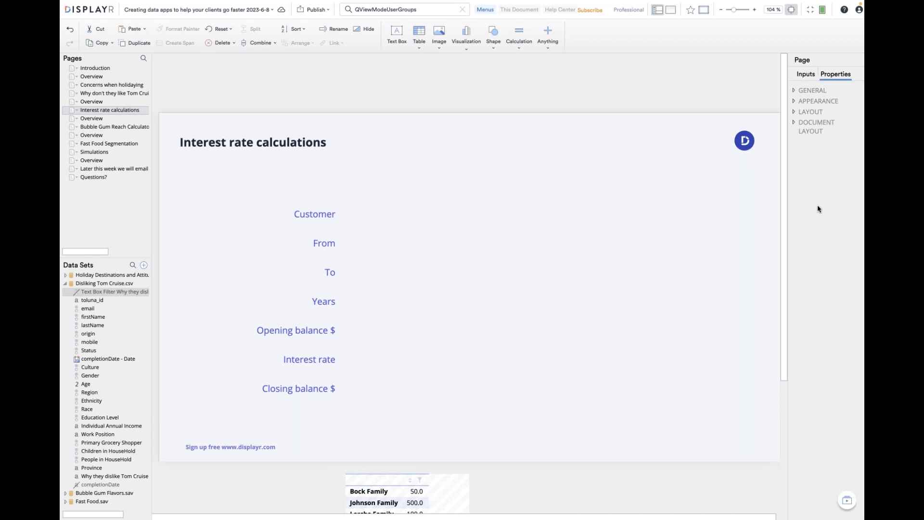
left_click(547, 34)
mouse_move(593, 136)
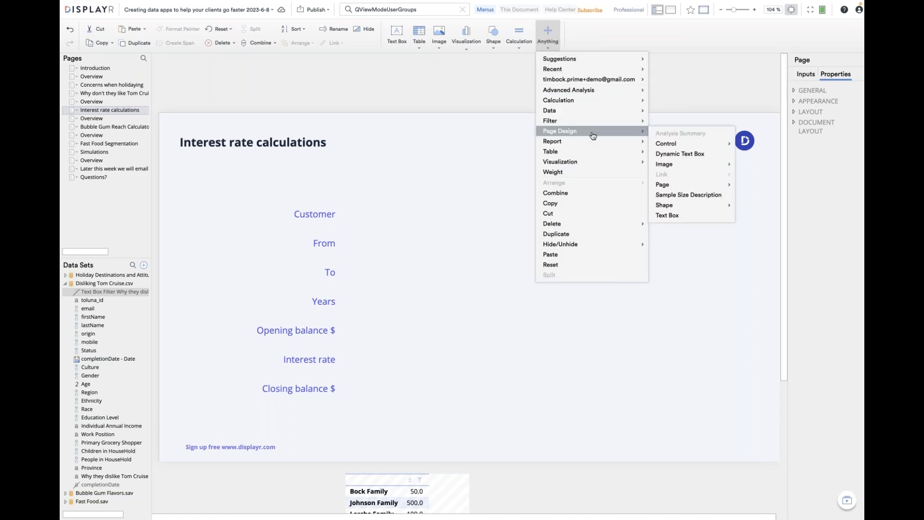
mouse_move(674, 143)
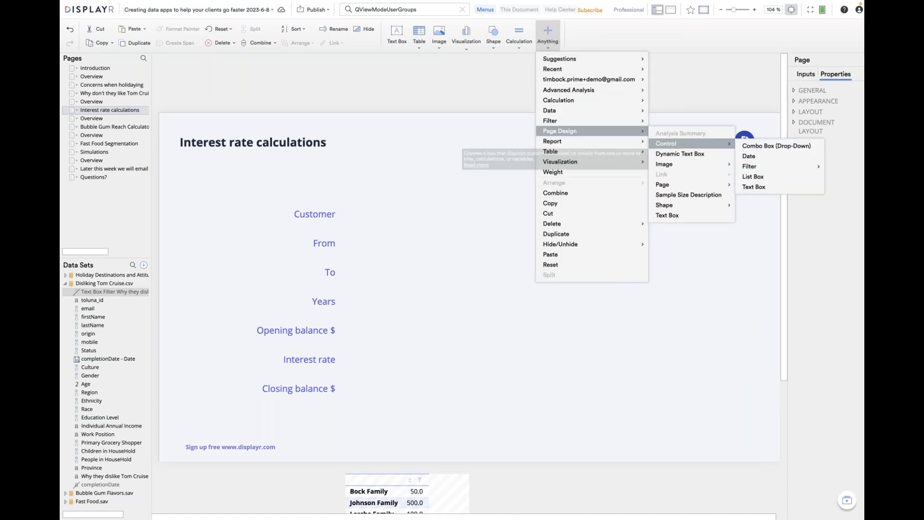
left_click(756, 157)
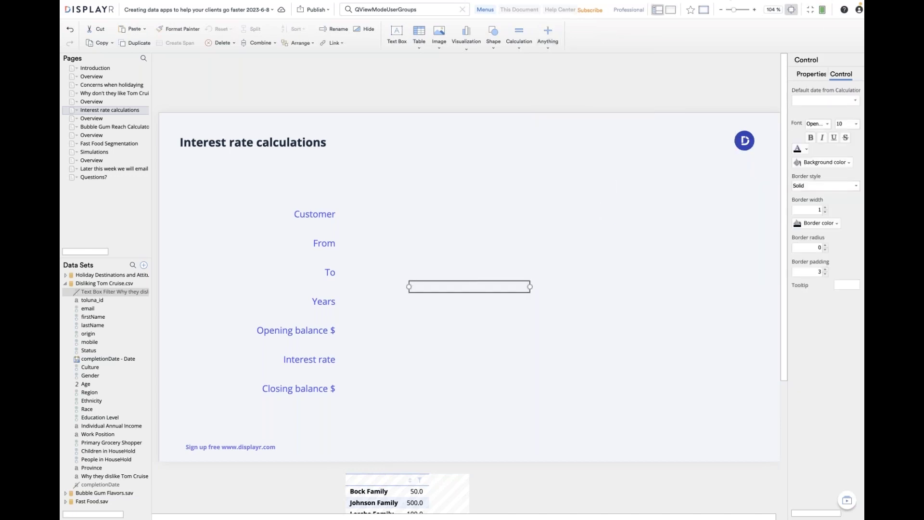
left_click(754, 10)
left_click(754, 11)
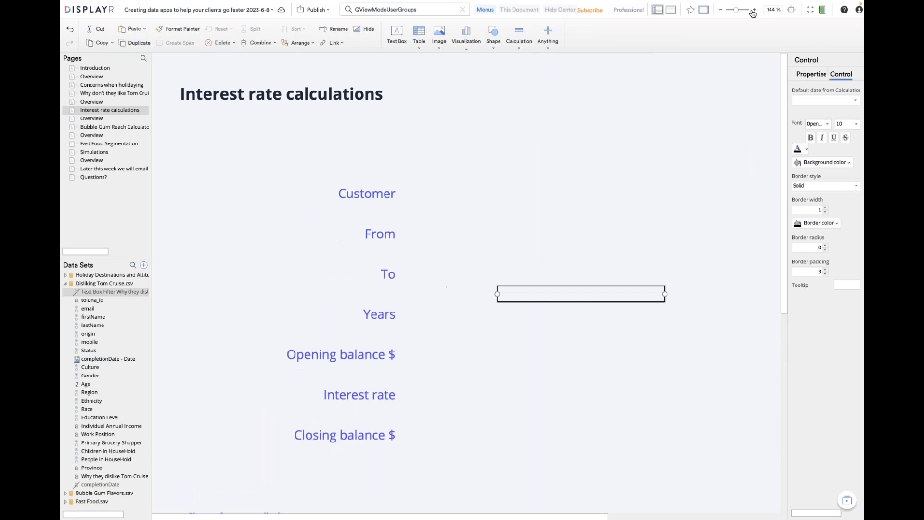
left_click_drag(642, 285, 545, 223)
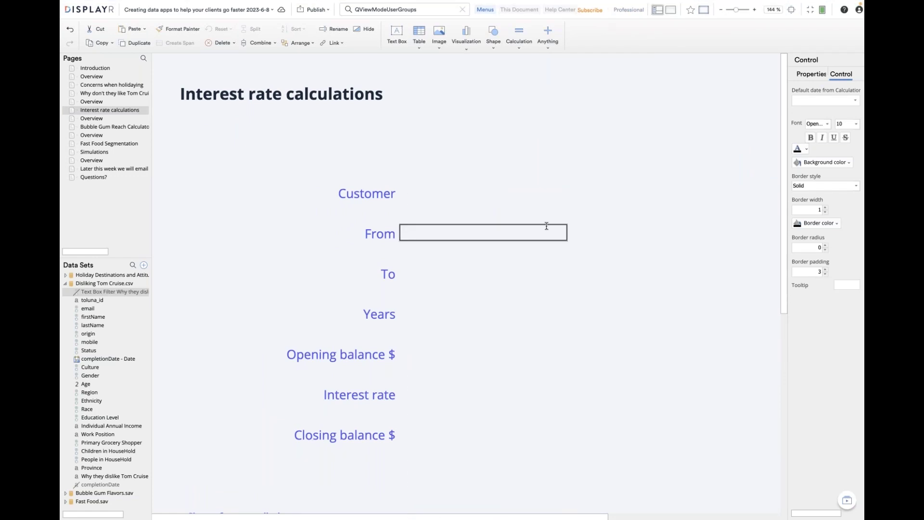
Pick 2023-06-09 in the date control and duplicate the control to the spot beside the To label.
left_click(447, 232)
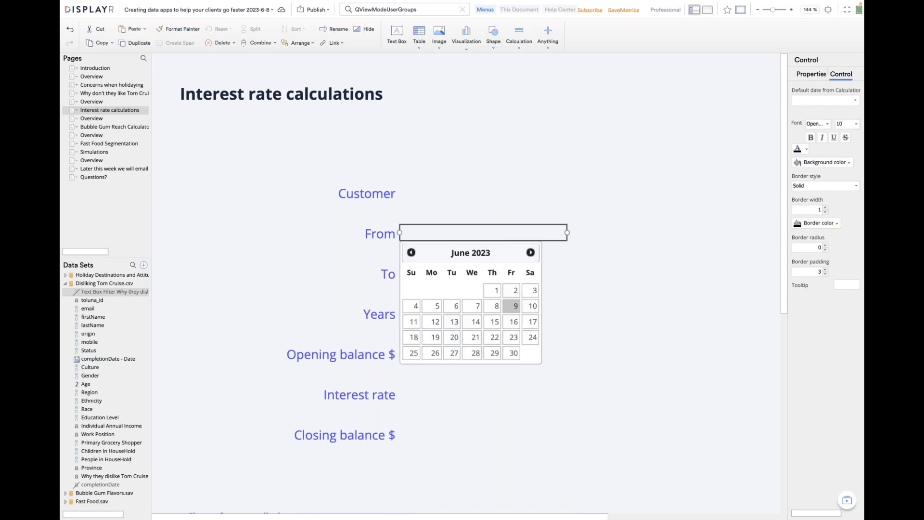
left_click(514, 308)
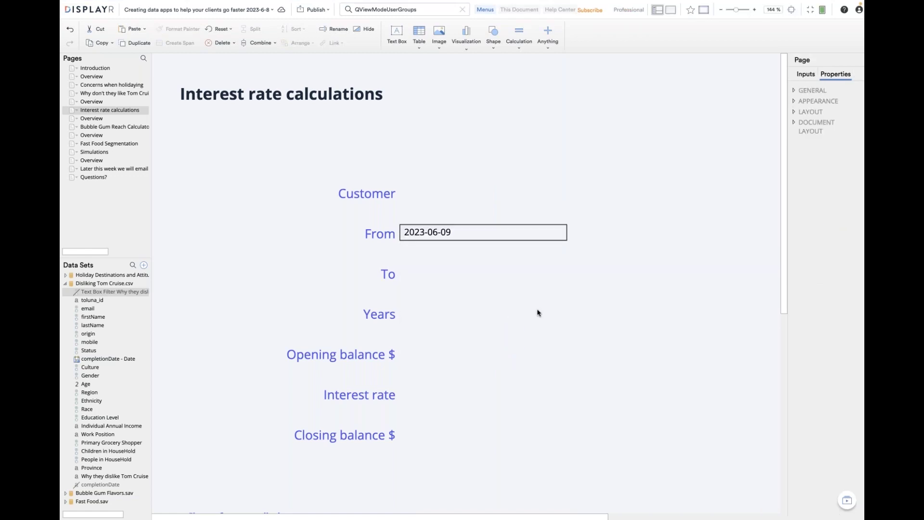
left_click(472, 239)
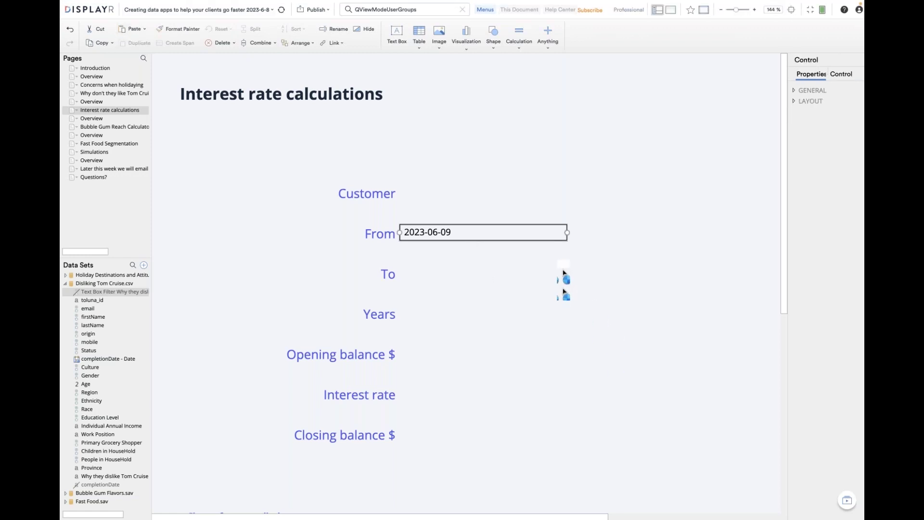
key("ctrl+d")
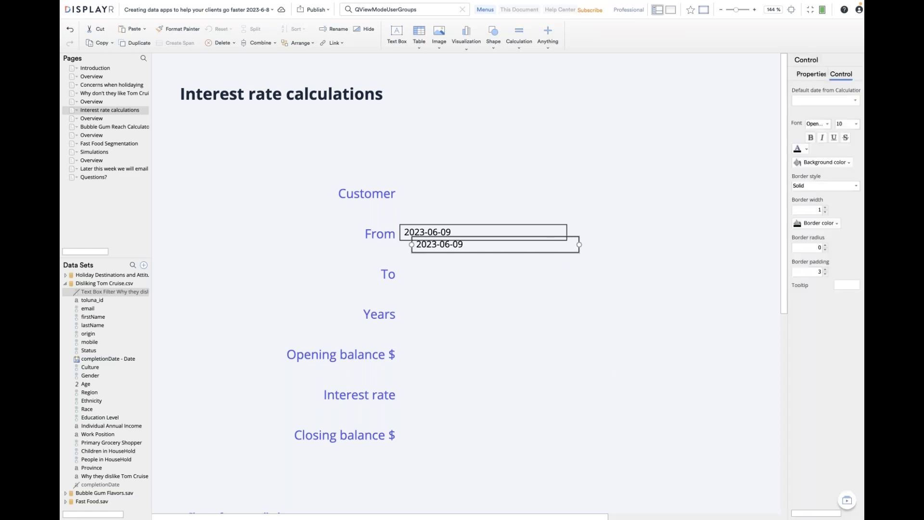
left_click_drag(562, 255, 543, 286)
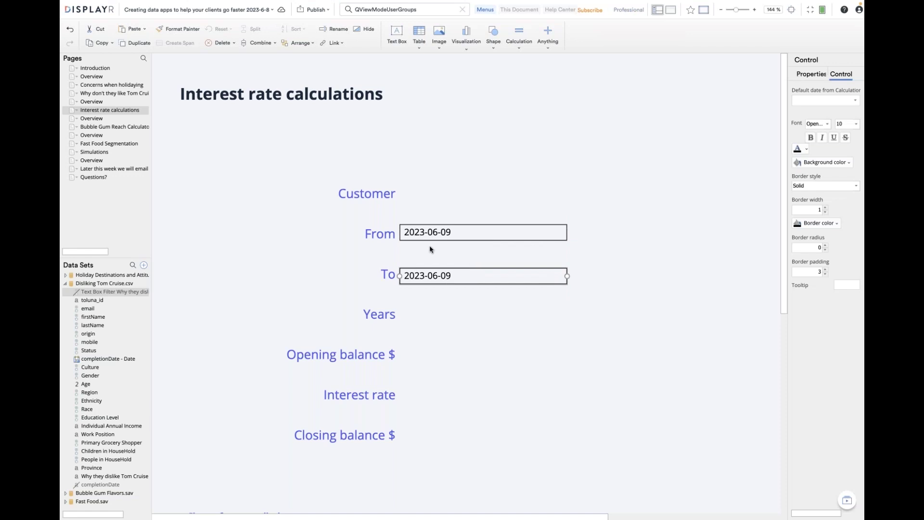
Set the From date to 2020-01-01.
left_click(418, 233)
type("2020")
key("Delete")
key("Delete")
key("Delete")
key("Delete")
type("1-01")
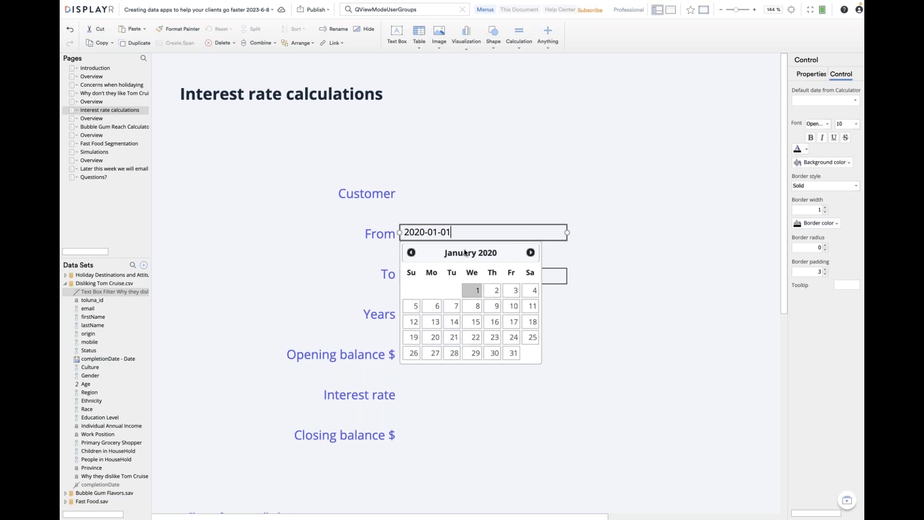
key("Return")
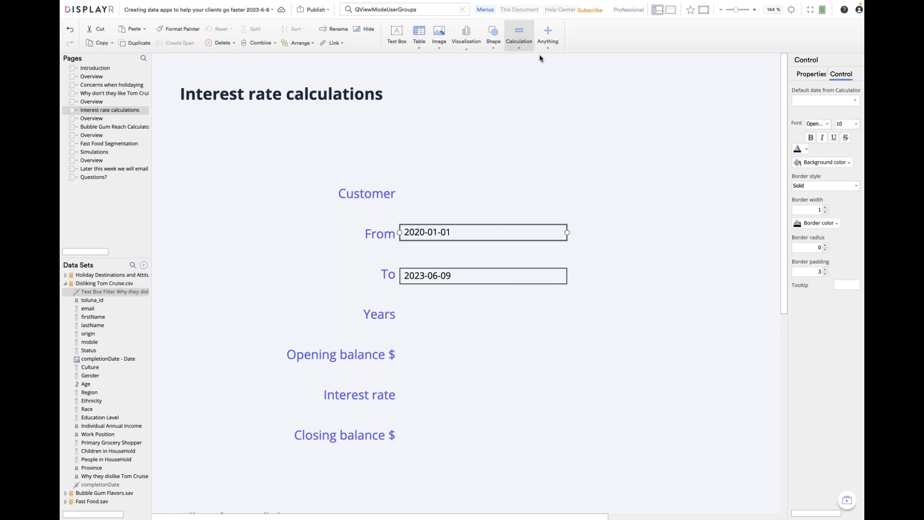
Add a calculation beside the Years label that subtracts the From date from the To date with Date.2-Date.
left_click(520, 33)
left_click_drag(401, 309, 569, 329)
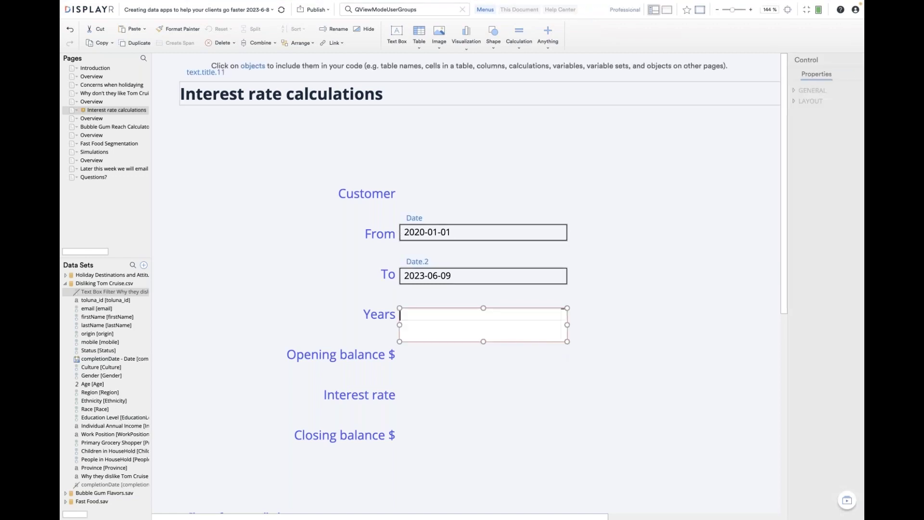
left_click(418, 263)
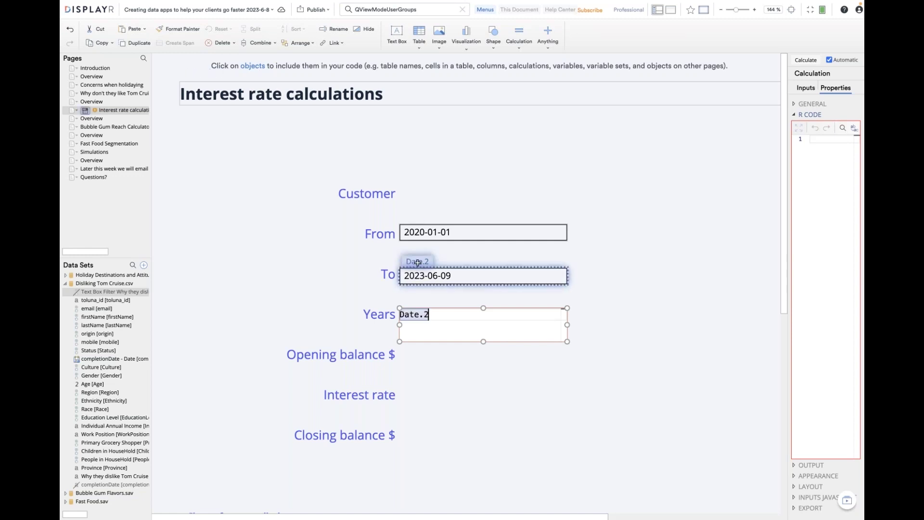
type("-")
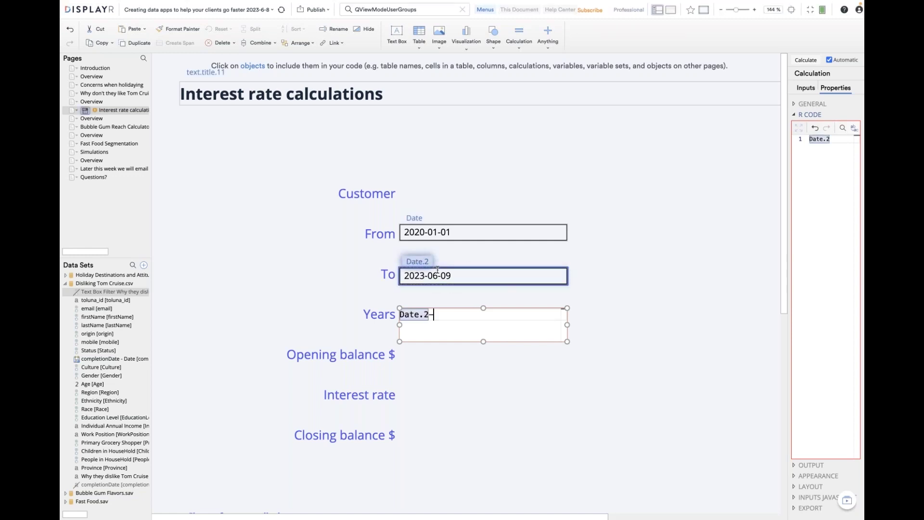
left_click(415, 217)
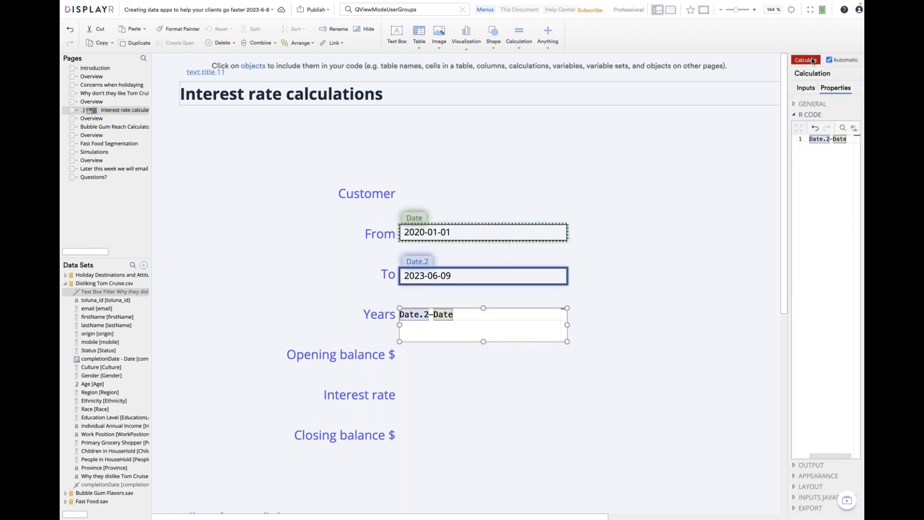
left_click(813, 60)
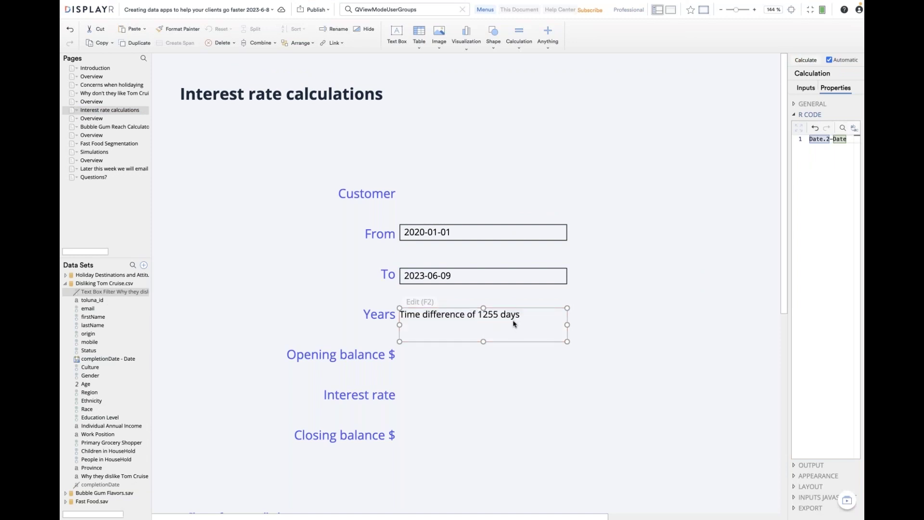
Change the Years calculation to (Date.2-Date)/365.25 and recalculate it.
left_click(425, 303)
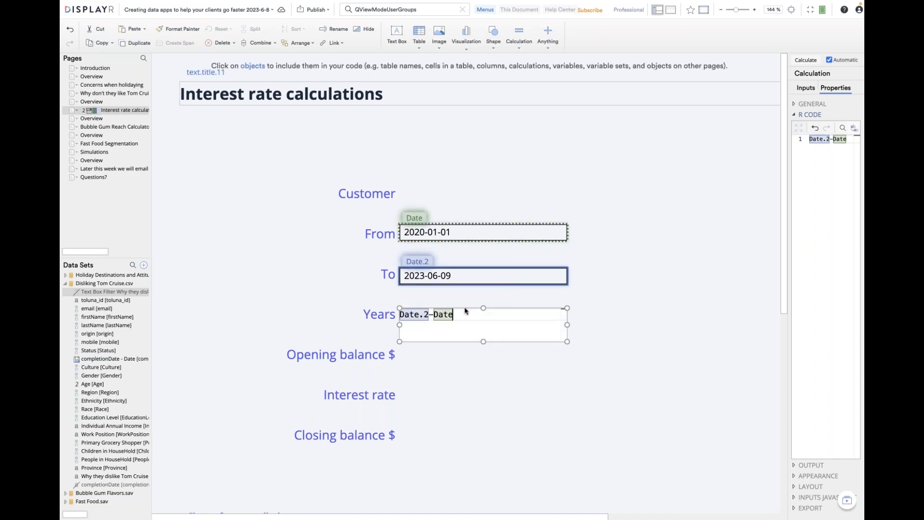
type(")")
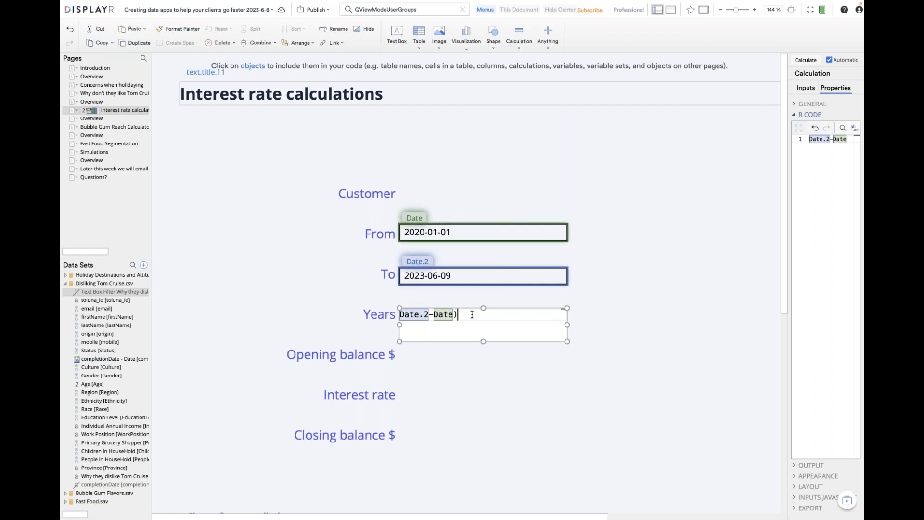
key("Escape")
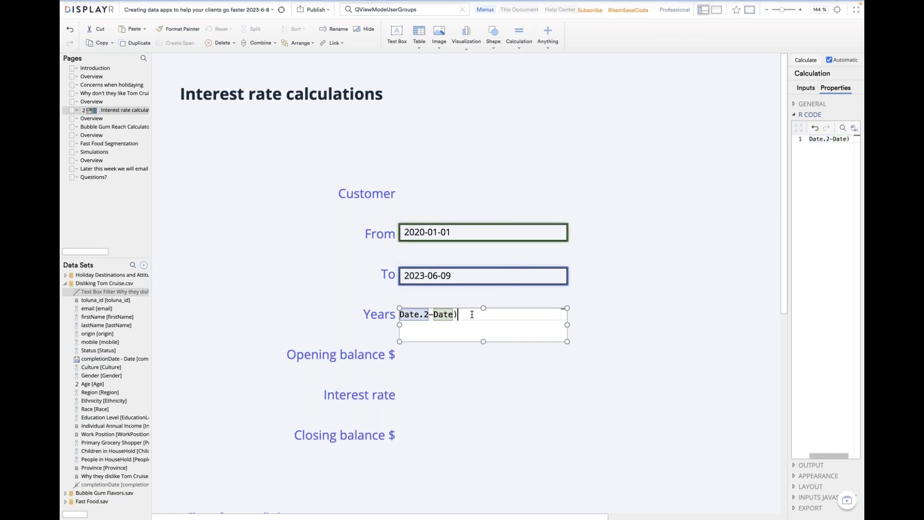
type("(")
left_click(476, 314)
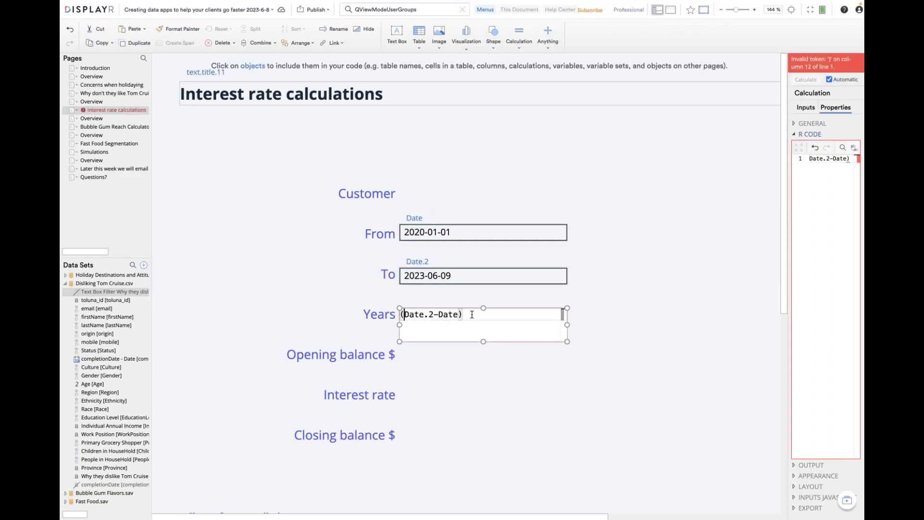
type("/")
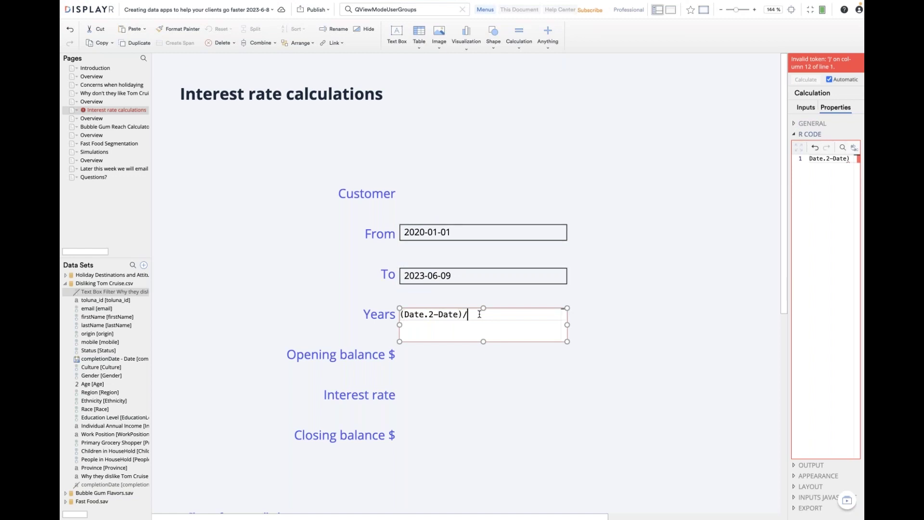
type("365.25")
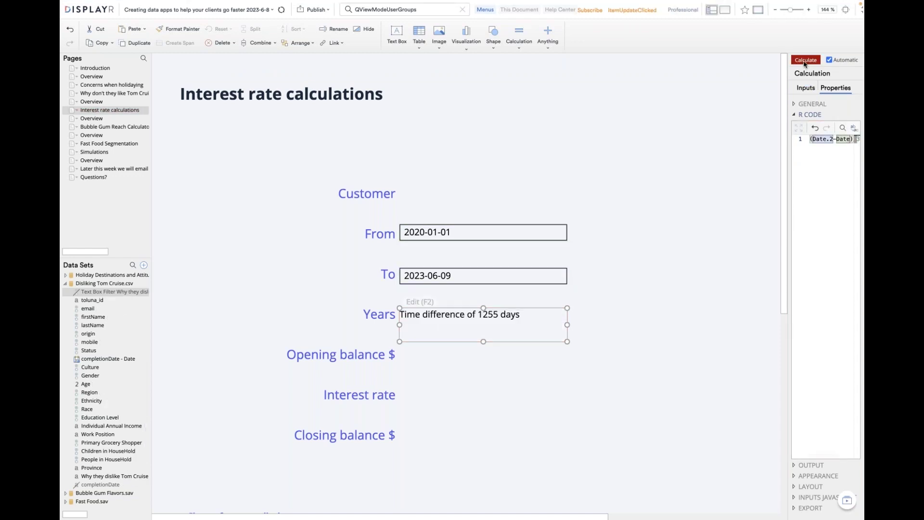
left_click(804, 60)
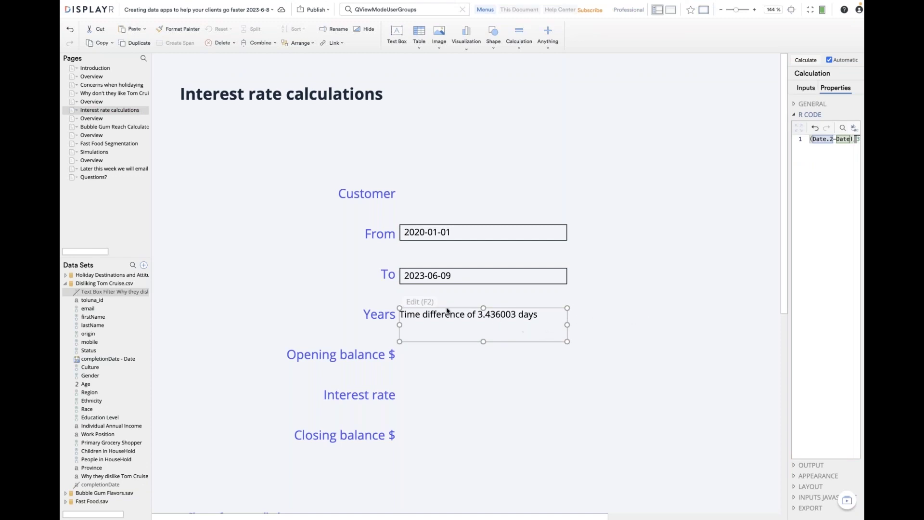
Wrap the Years formula in as.numeric() so it reads as.numeric((Date.2-Date)/365.25).
left_click(425, 303)
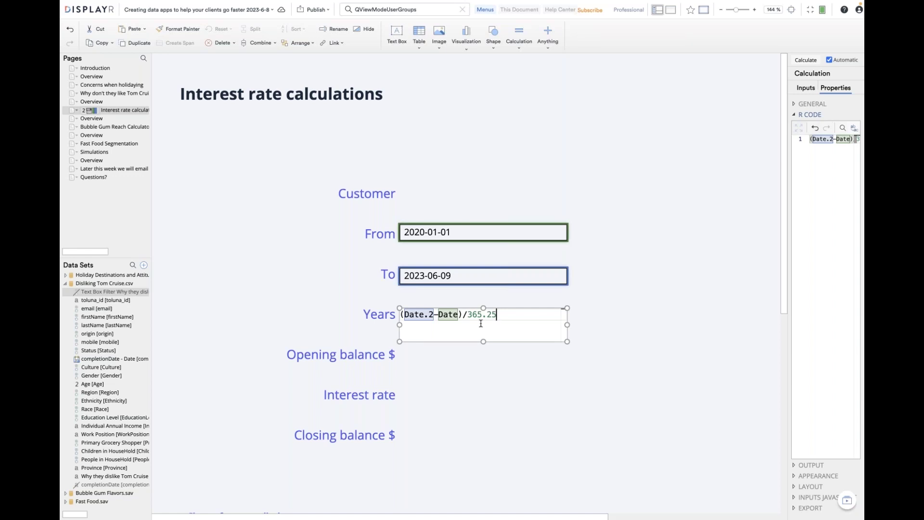
left_click(402, 315)
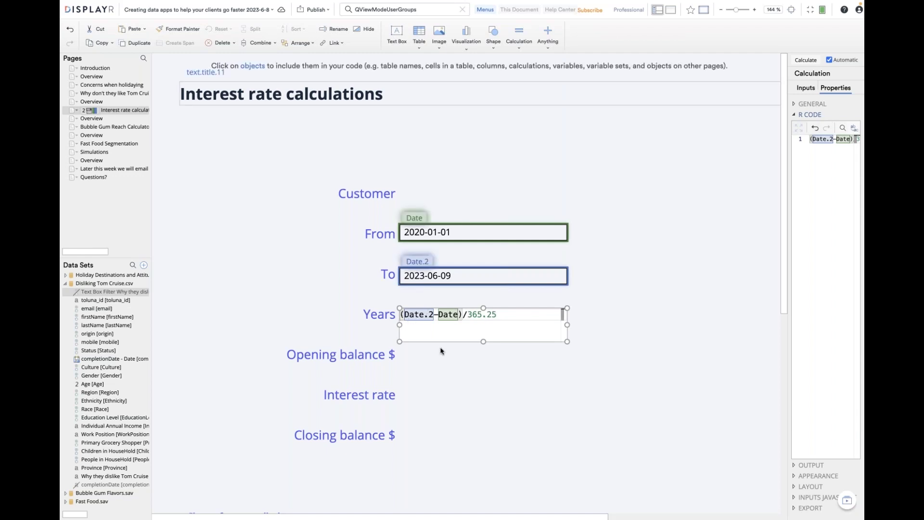
type("as.numeric(")
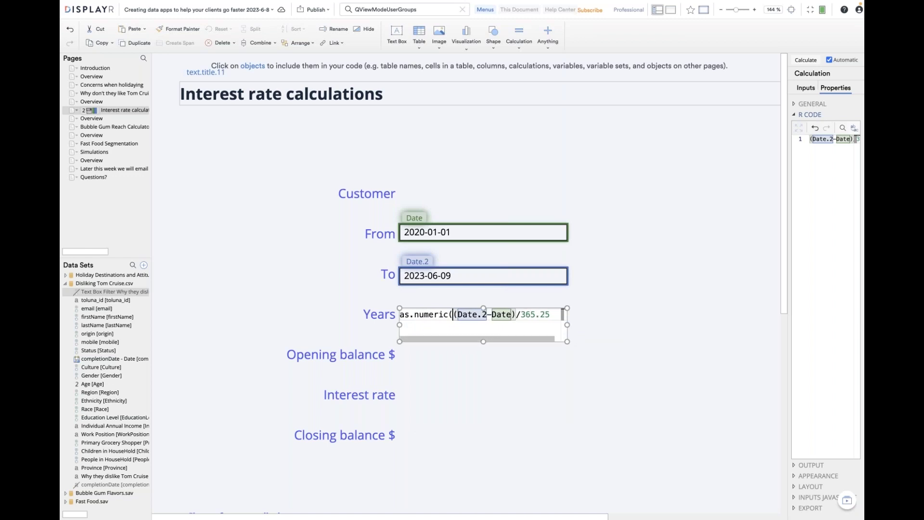
key("End")
type(")")
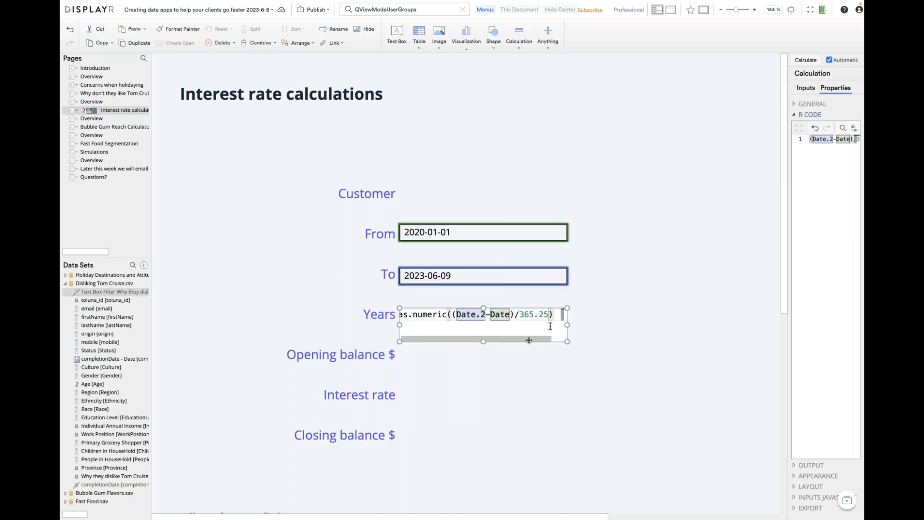
left_click(638, 324)
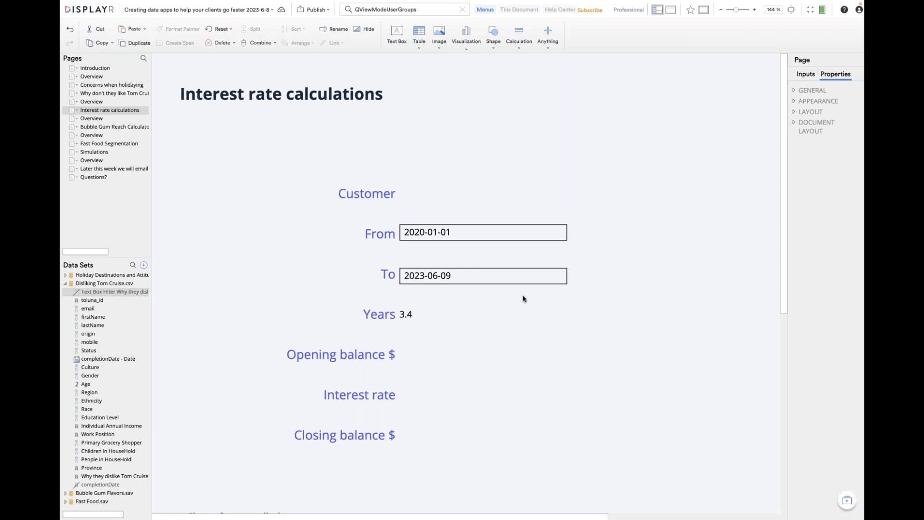
Switch to ChatGPT and ask "How do I round down in R?".
key("ctrl+super+f")
key("super+4")
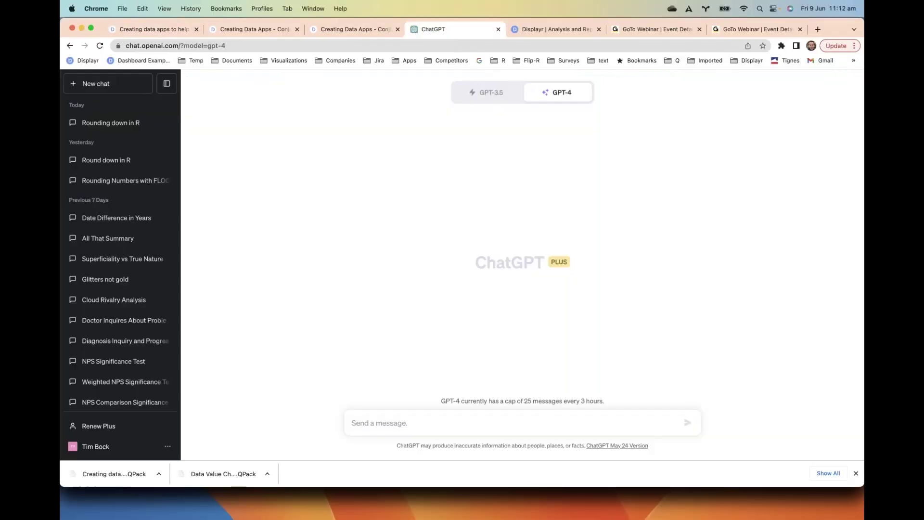
type("H")
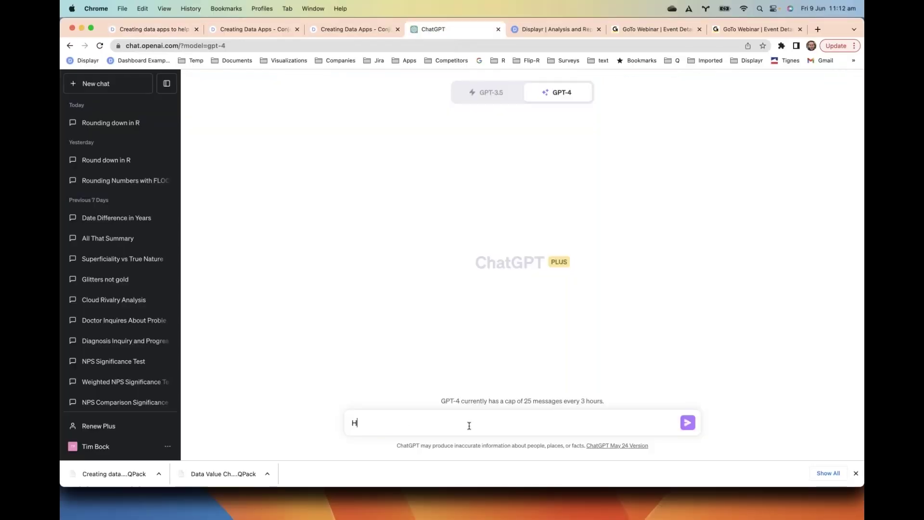
type("ow do I round down in R?")
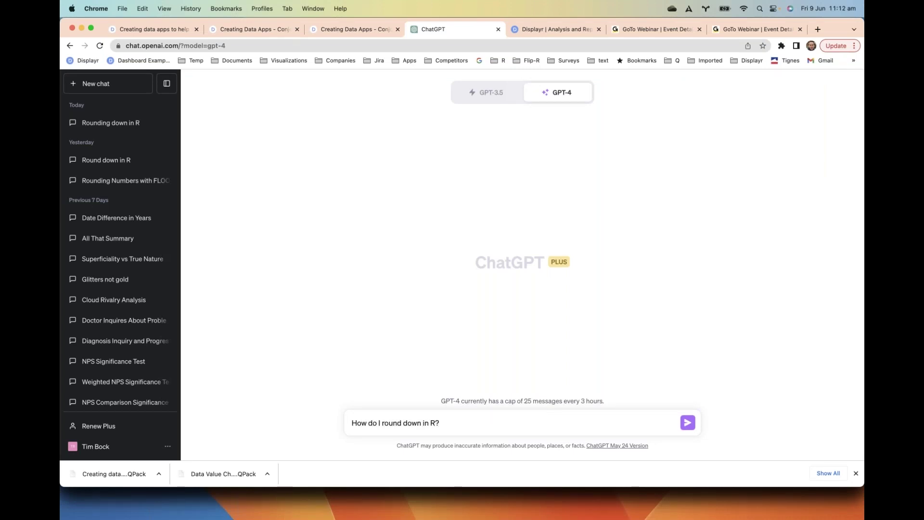
key("Return")
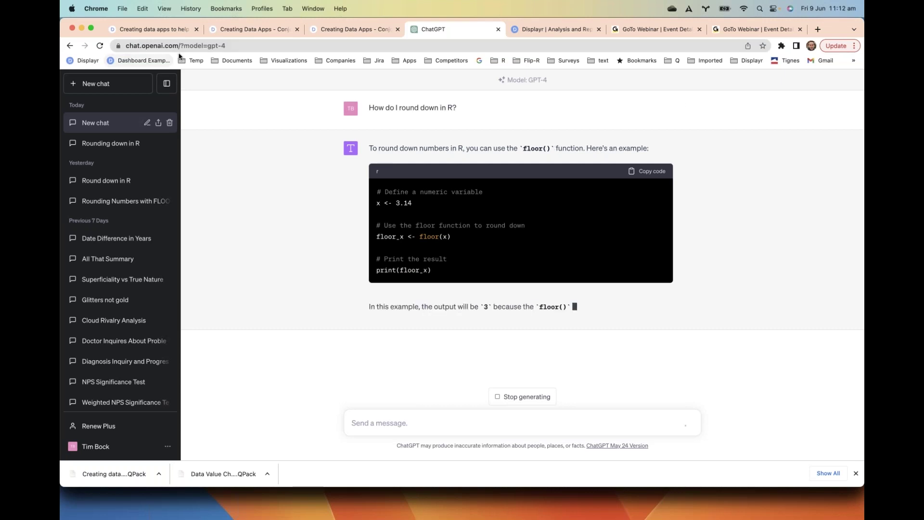
Return to Displayr and wrap the Years formula in floor() so it reads floor(as.numeric((Date.2-Date)/365.25)).
left_click(166, 30)
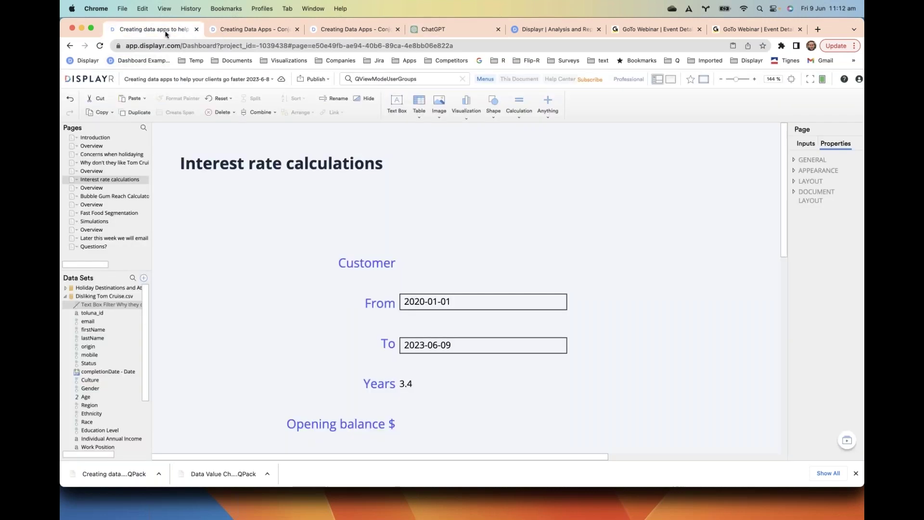
left_click(426, 387)
double_click(410, 384)
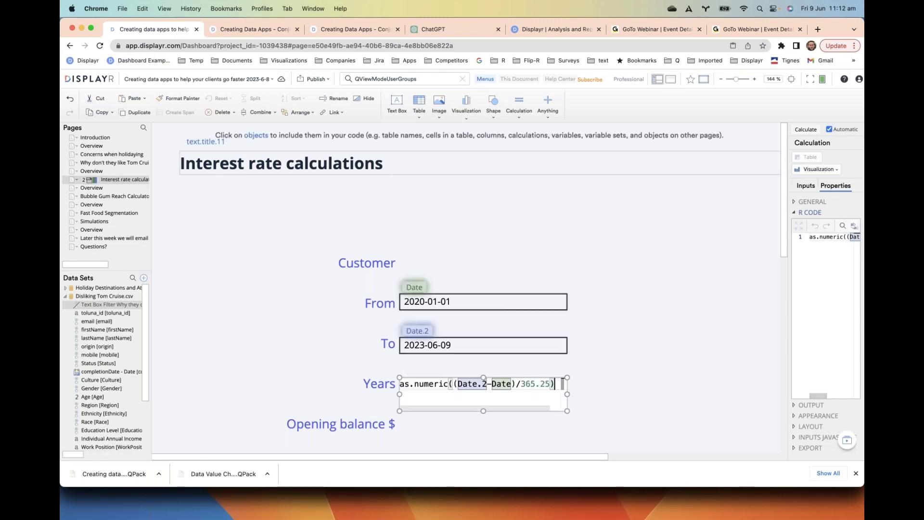
key("Home")
type("round(")
key("End")
type(")")
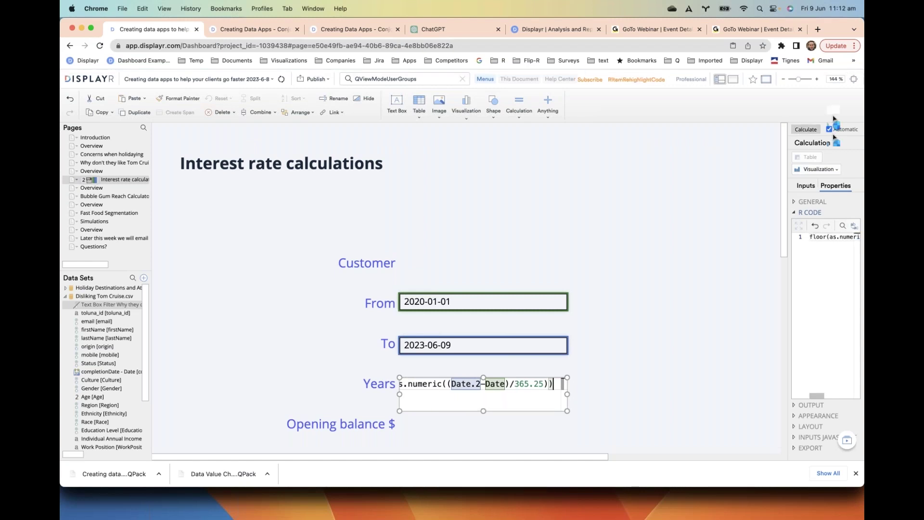
key("Escape")
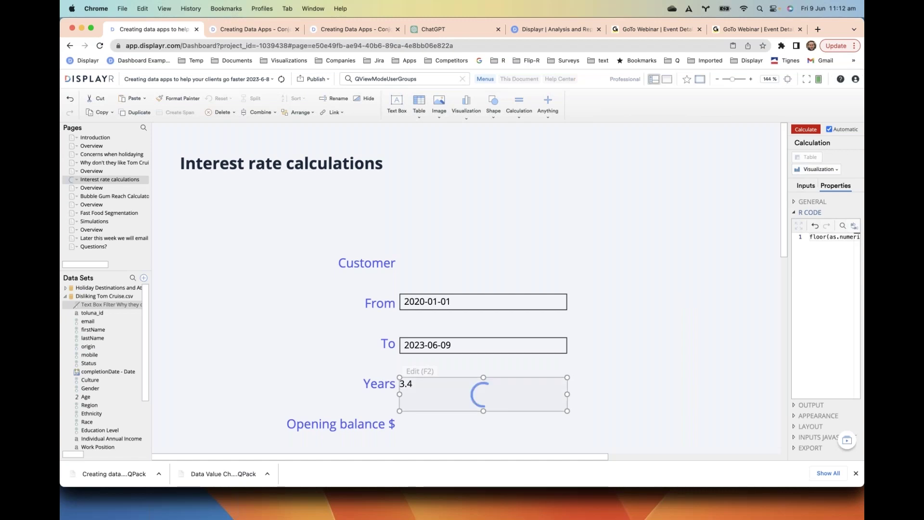
Reduce the decimals of the Years calculation so it displays a whole number.
left_click(814, 415)
left_click(799, 380)
left_click(809, 381)
left_click(809, 381)
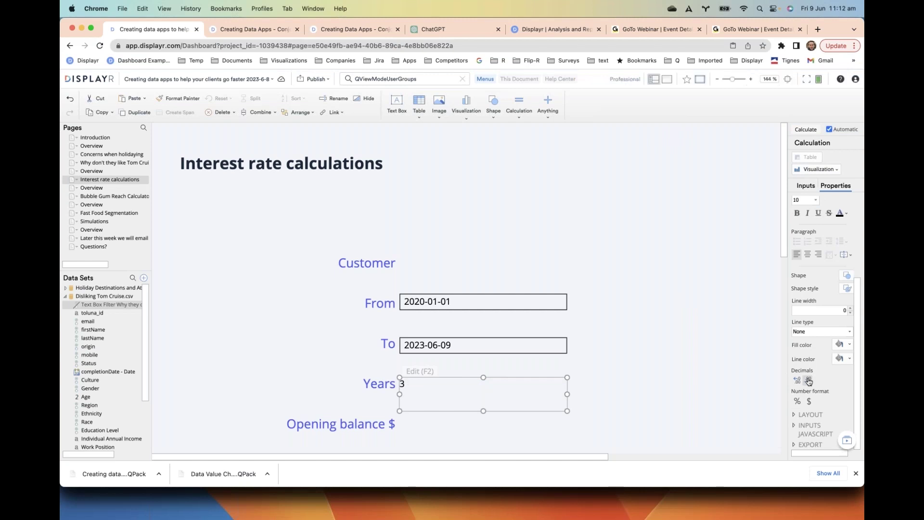
left_click(568, 420)
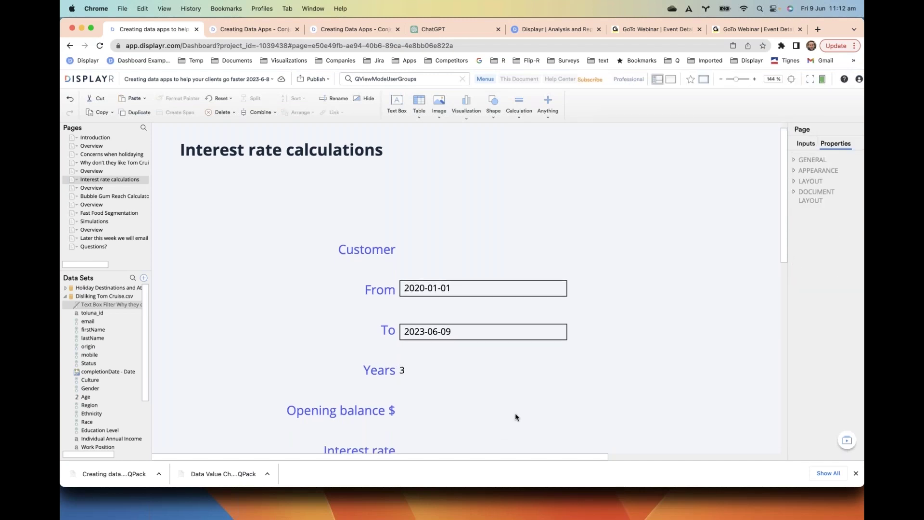
Insert a text box control on the Interest rate calculations page.
scroll(530, 409, "down", 1)
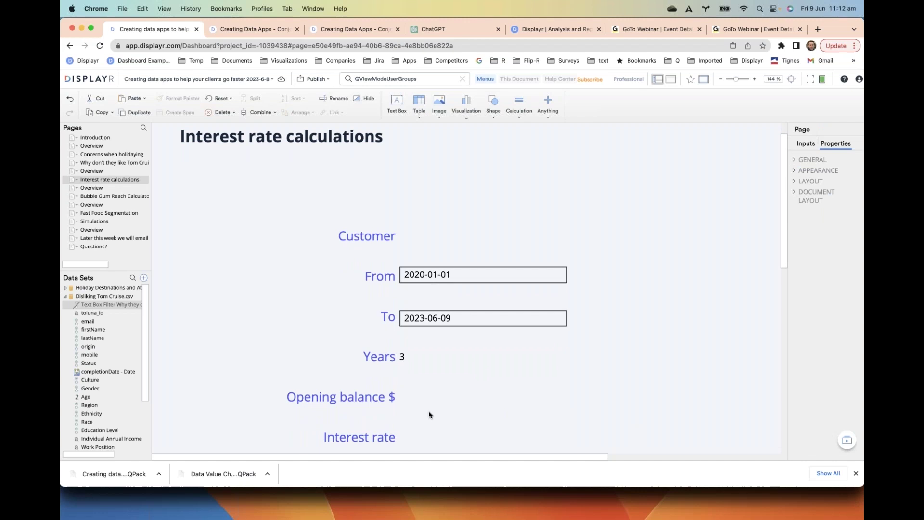
scroll(429, 412, "down", 1)
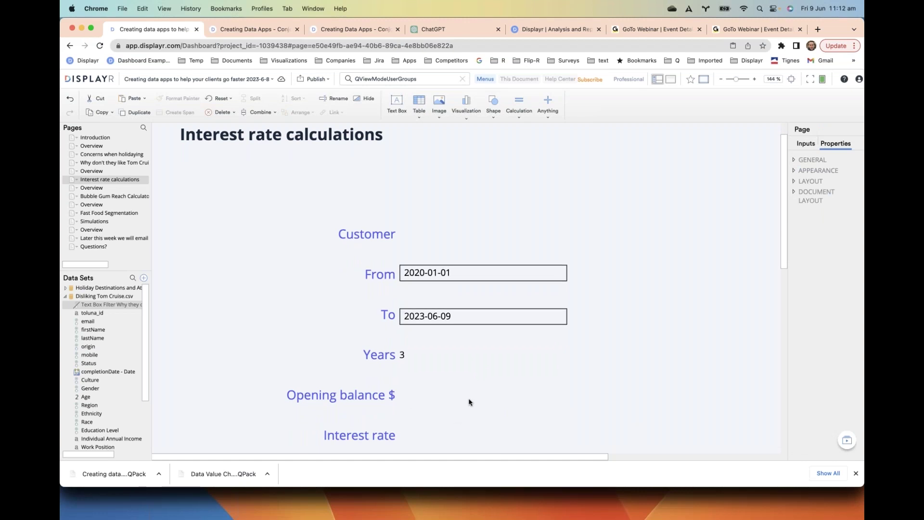
left_click(548, 103)
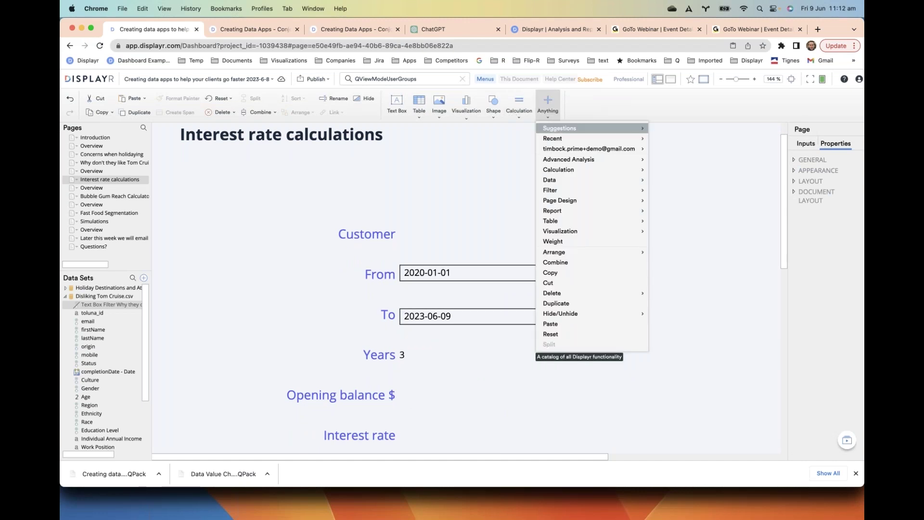
mouse_move(584, 187)
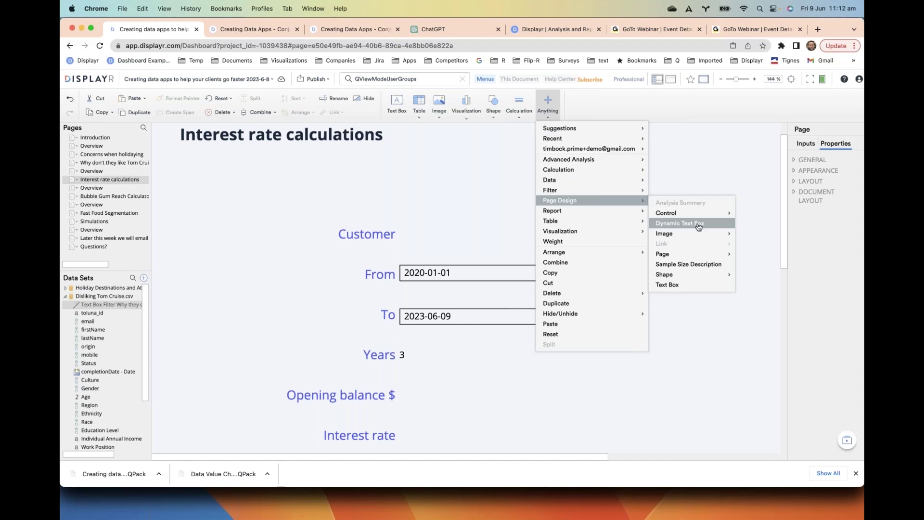
mouse_move(674, 212)
left_click(754, 256)
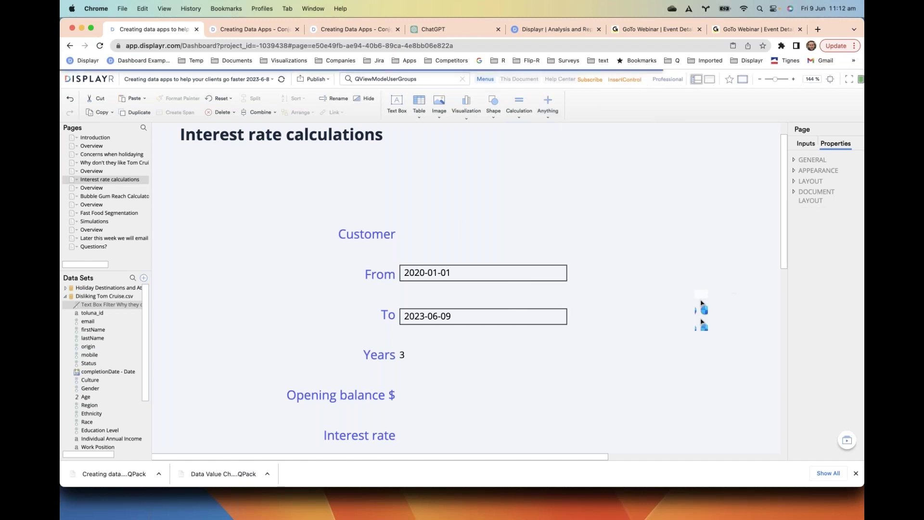
left_click(692, 330)
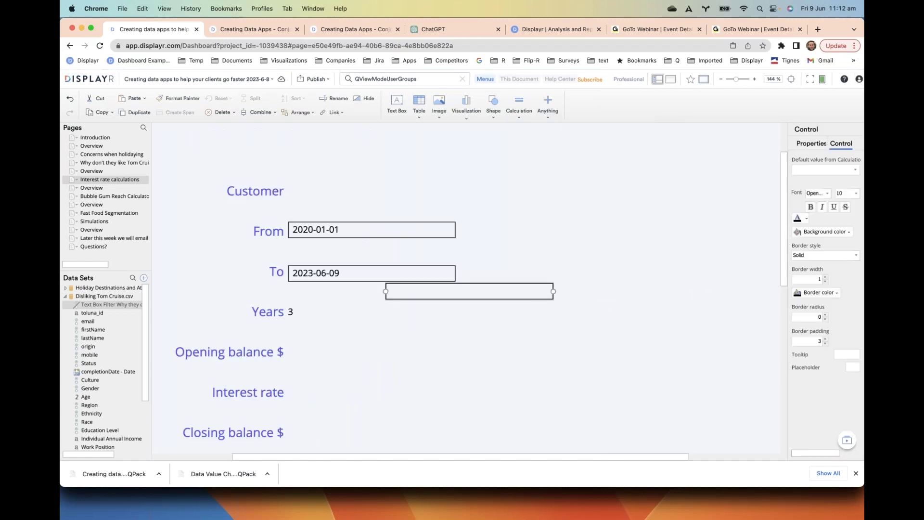
Place the new text box control beside the Opening balance $ label and enter 100 in it.
left_click_drag(534, 286, 365, 352)
type("100")
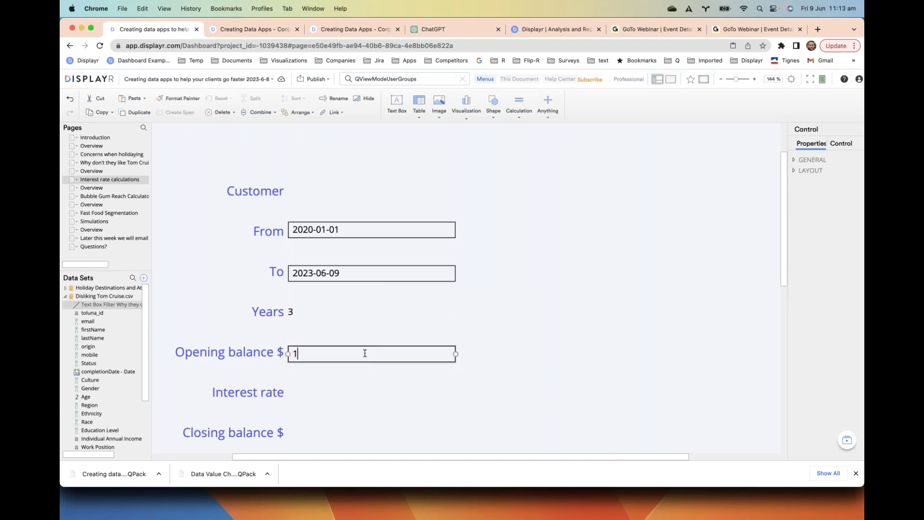
left_click(374, 382)
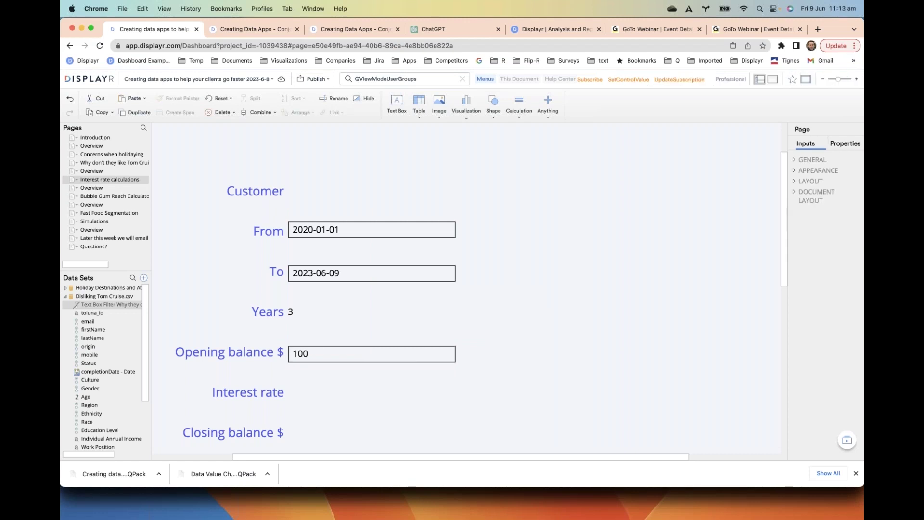
Place a narrower duplicate of the Opening balance text box control beside the Interest rate label.
left_click(351, 343)
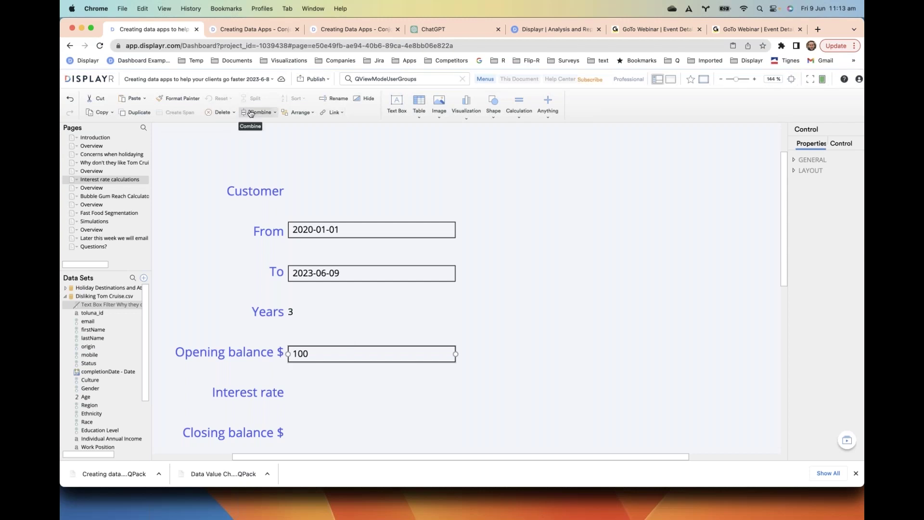
left_click(137, 112)
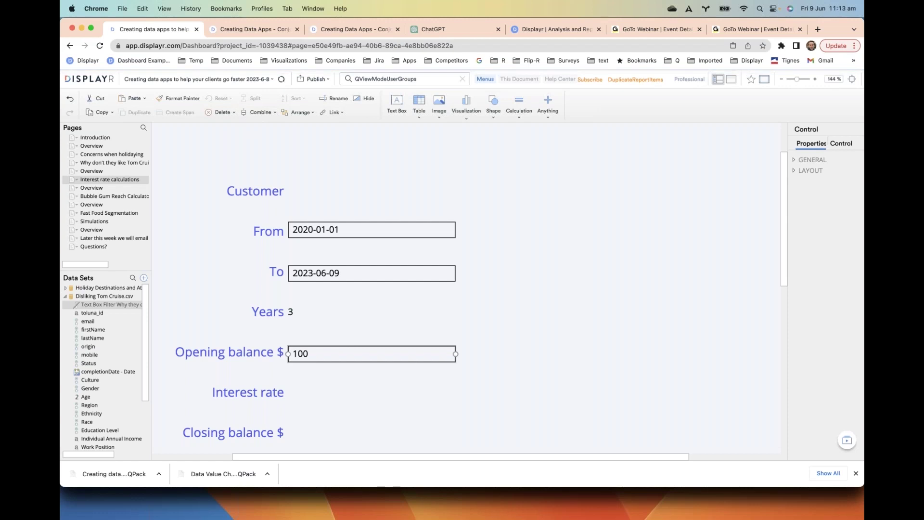
left_click_drag(467, 366, 332, 366)
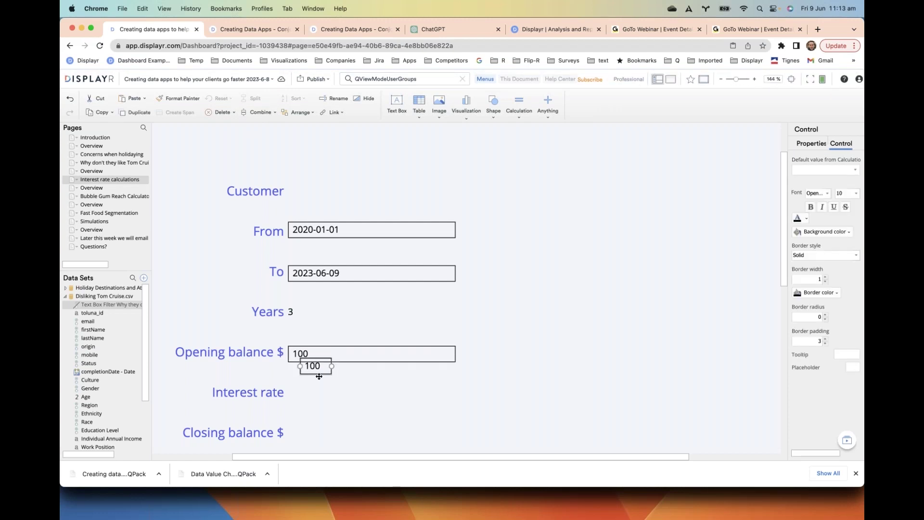
left_click_drag(319, 376, 308, 405)
Set the Interest rate control's value to 5.
double_click(303, 395)
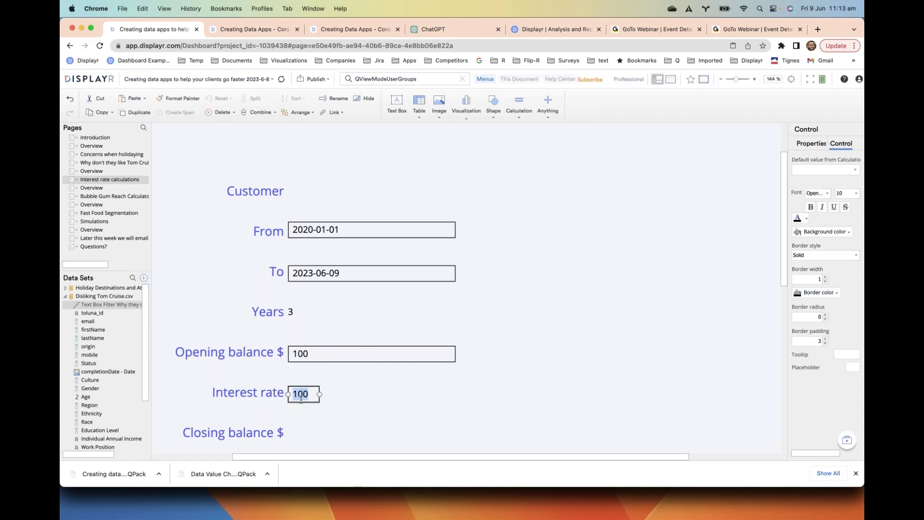
type("5")
left_click(336, 385)
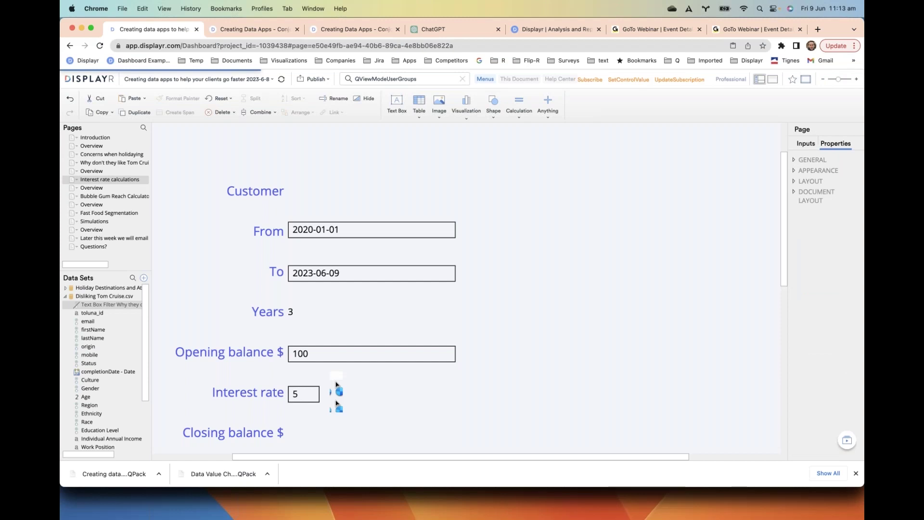
Add a small text box containing % directly after the Interest rate control.
left_click(397, 103)
left_click_drag(321, 386, 335, 404)
type("%")
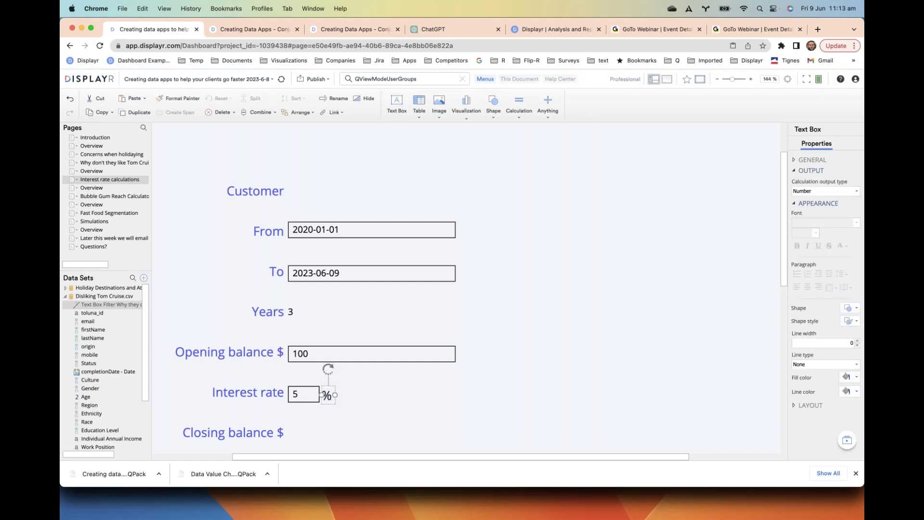
left_click(376, 405)
Add a calculation beside the Closing balance $ label with the formula Text.box.2/100 and calculate it.
scroll(390, 351, "down", 2)
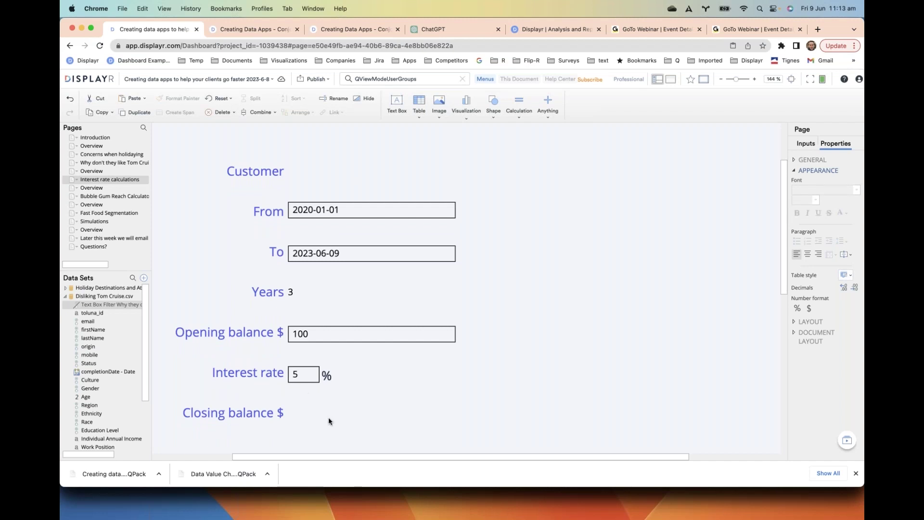
left_click(522, 104)
left_click_drag(285, 407, 664, 403)
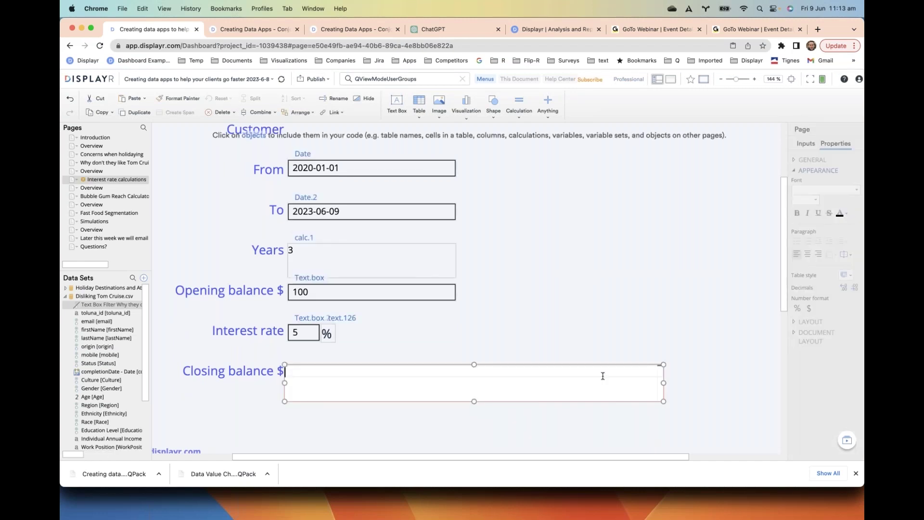
left_click(303, 318)
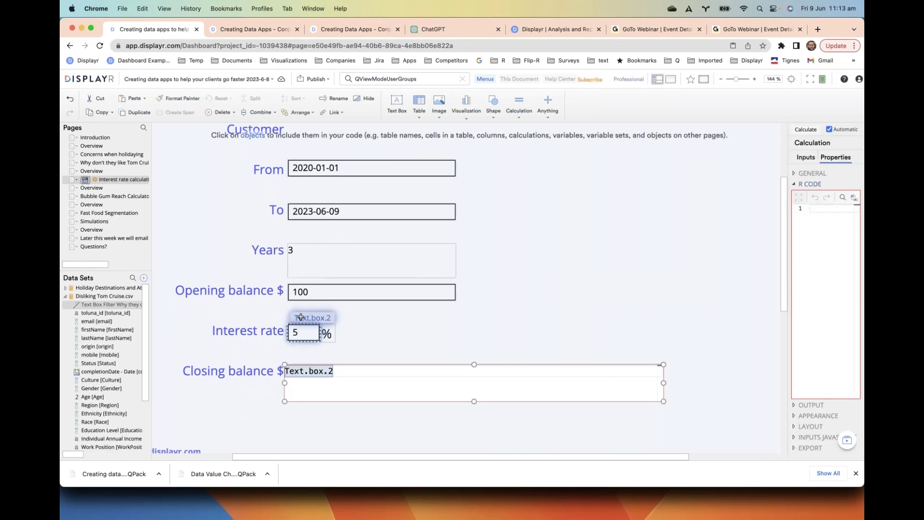
type("/100")
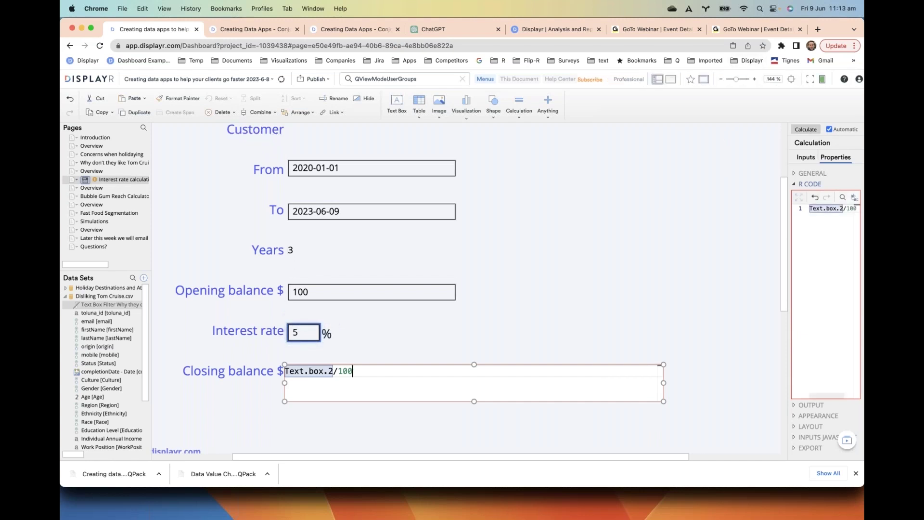
left_click(789, 164)
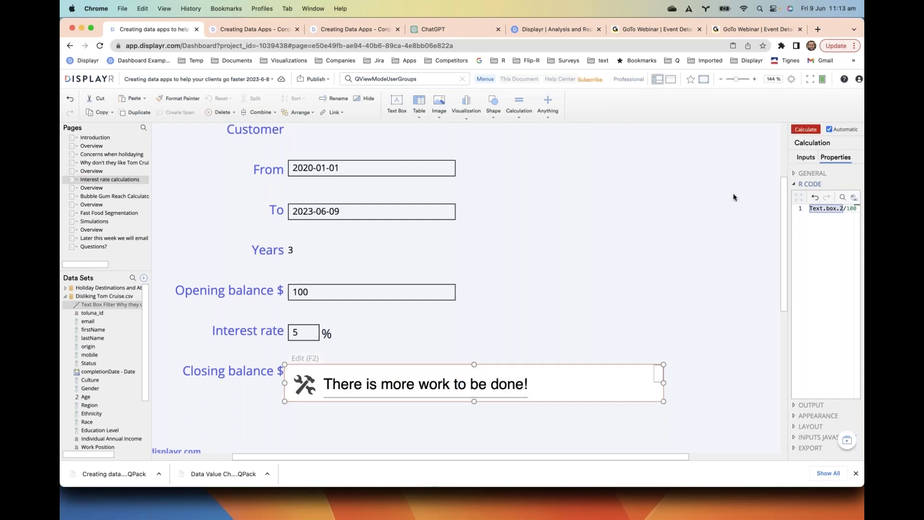
left_click(803, 131)
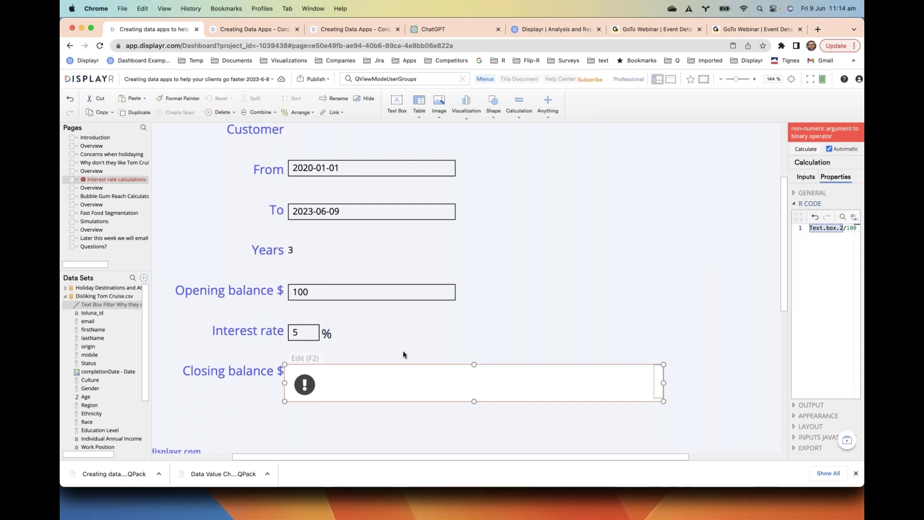
Wrap the interest rate reference in the Closing balance formula in as.numeric() so it reads as.numeric(Text.box.2)/100.
left_click(309, 359)
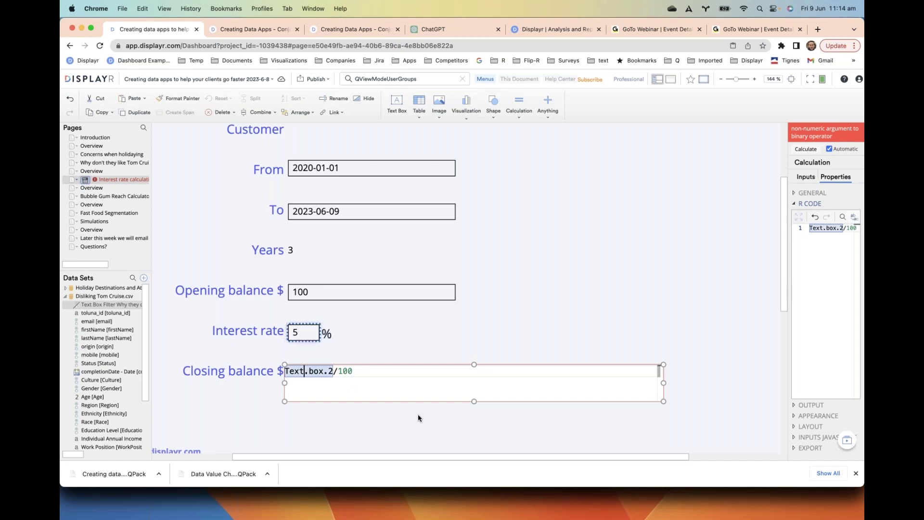
type("as. u")
key("BackSpace")
key("BackSpace")
key("BackSpace")
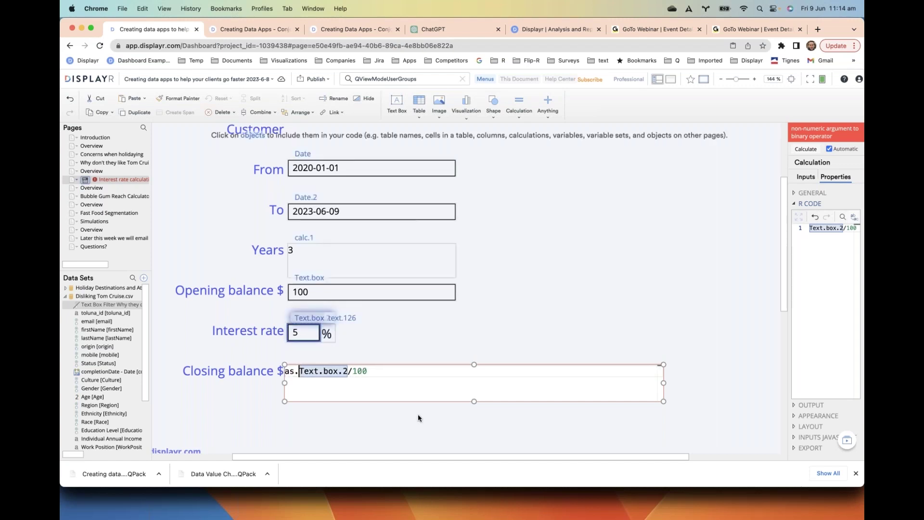
type("numeric(")
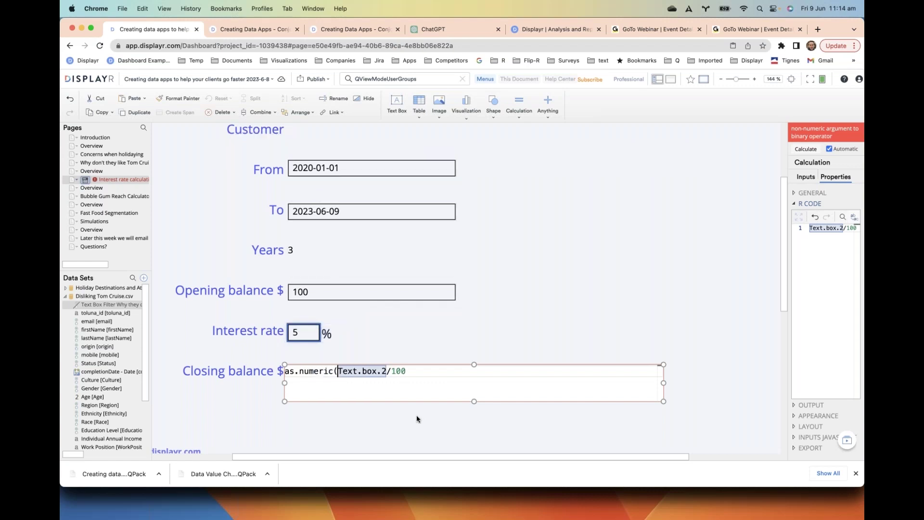
left_click(388, 383)
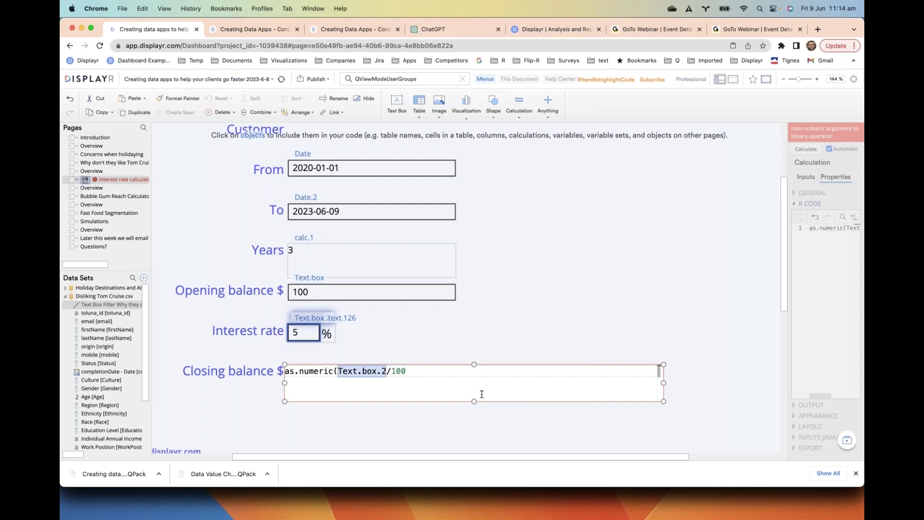
type(")")
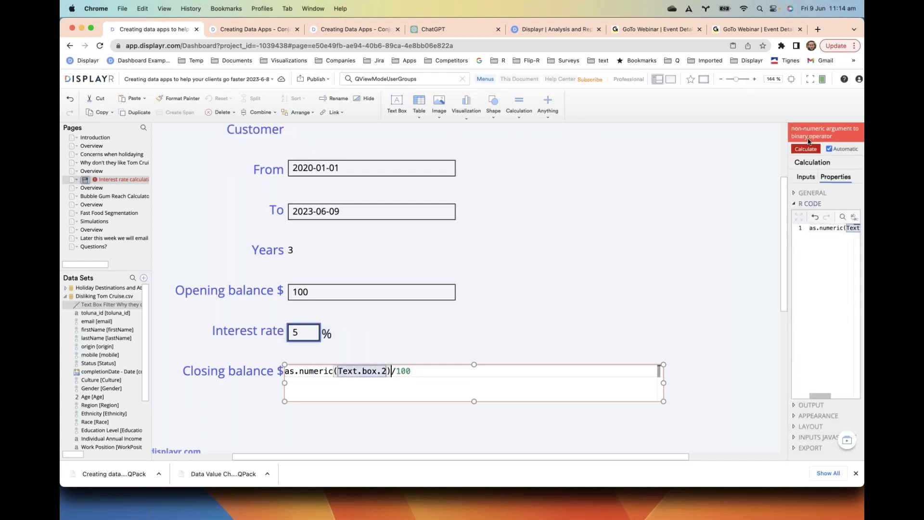
Calculate the Closing balance formula and increase its result to two decimal places.
left_click(806, 148)
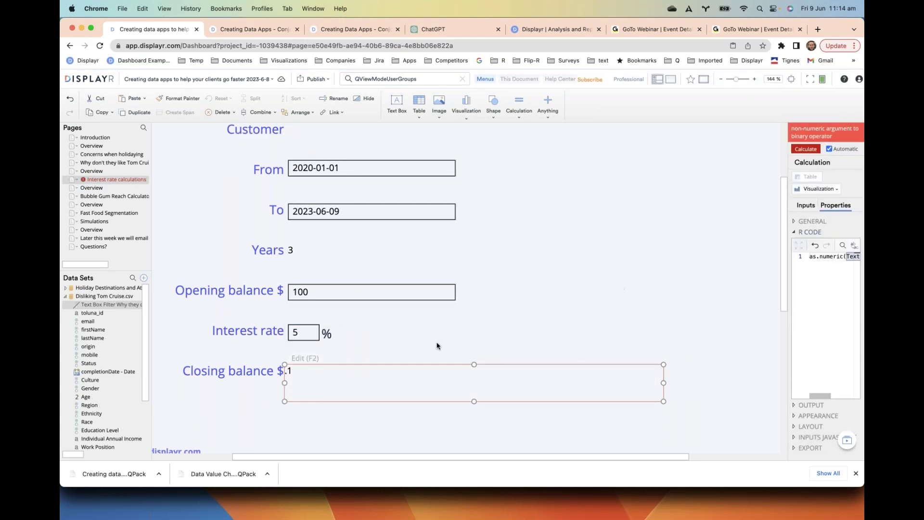
left_click(811, 385)
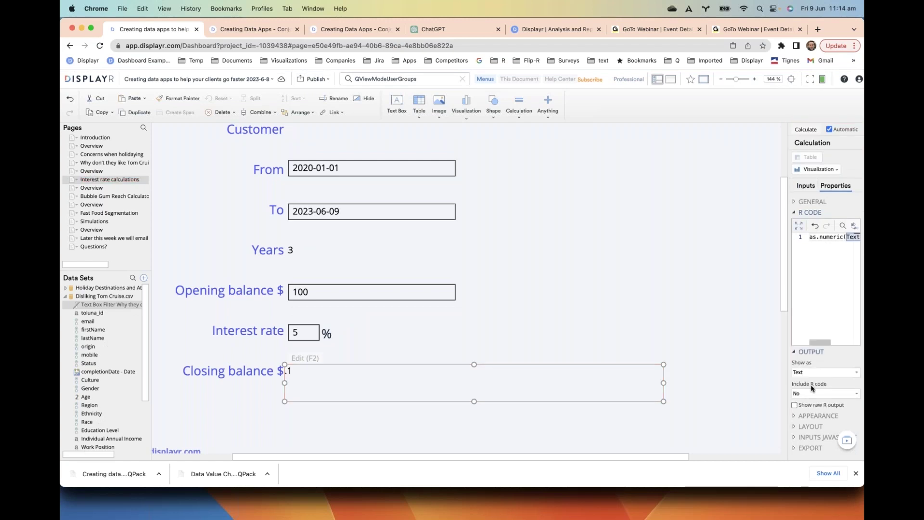
left_click(816, 417)
scroll(816, 420, "down", 5)
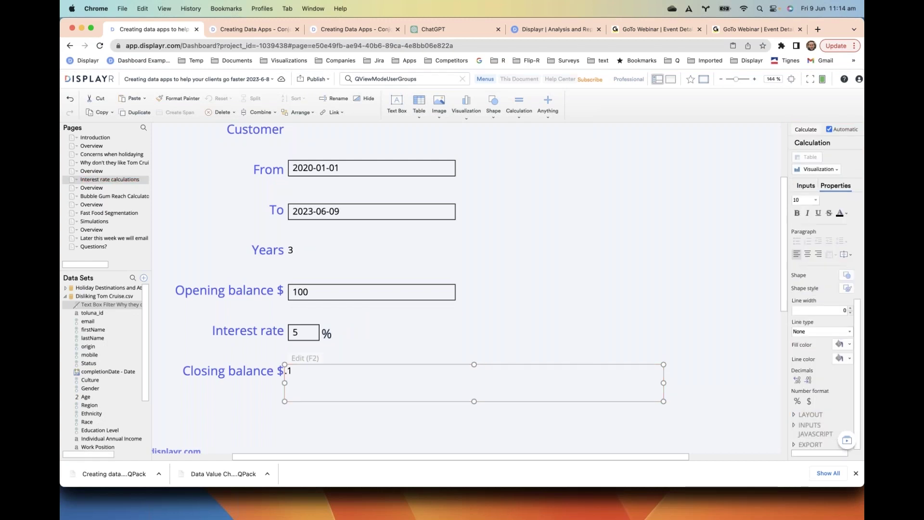
left_click(797, 381)
Extend the Closing balance formula to compound the rate over the Years calculation: (1 + as.numeric(Text.box.2)/100)^calc.1.
double_click(292, 369)
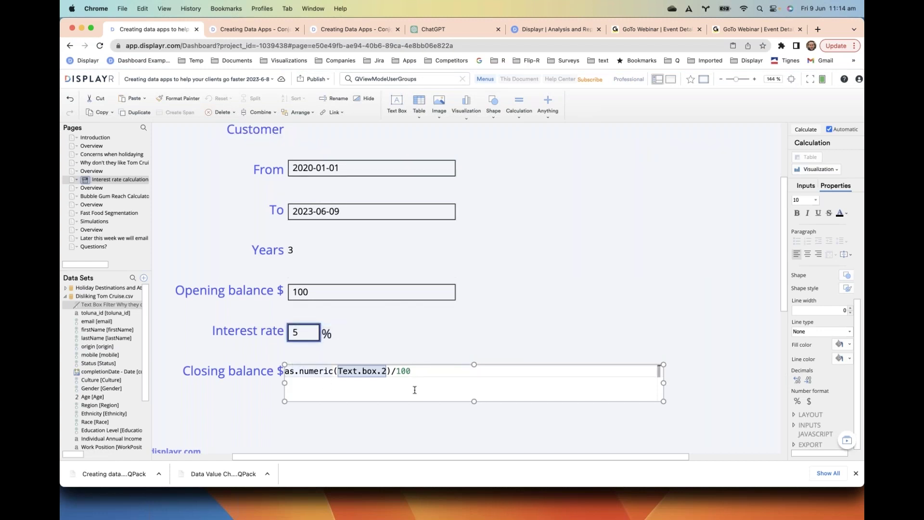
type("(1 ")
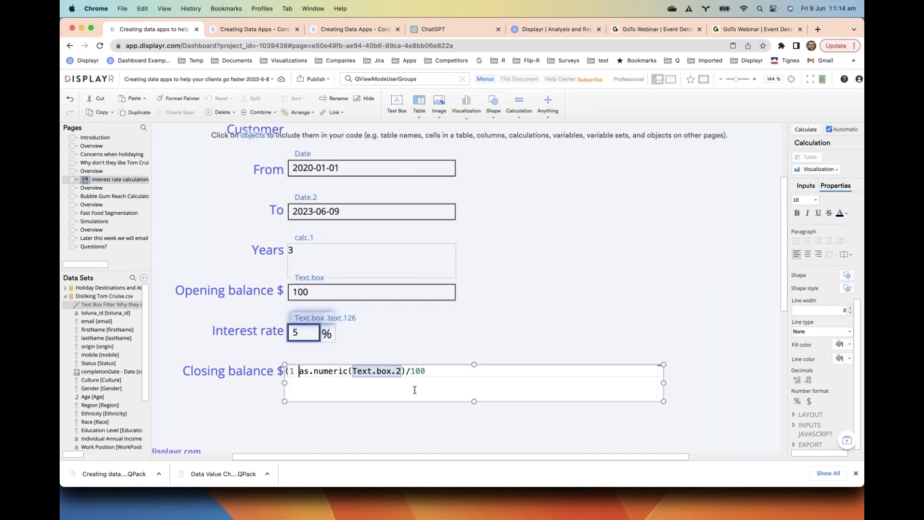
type("+")
left_click(445, 372)
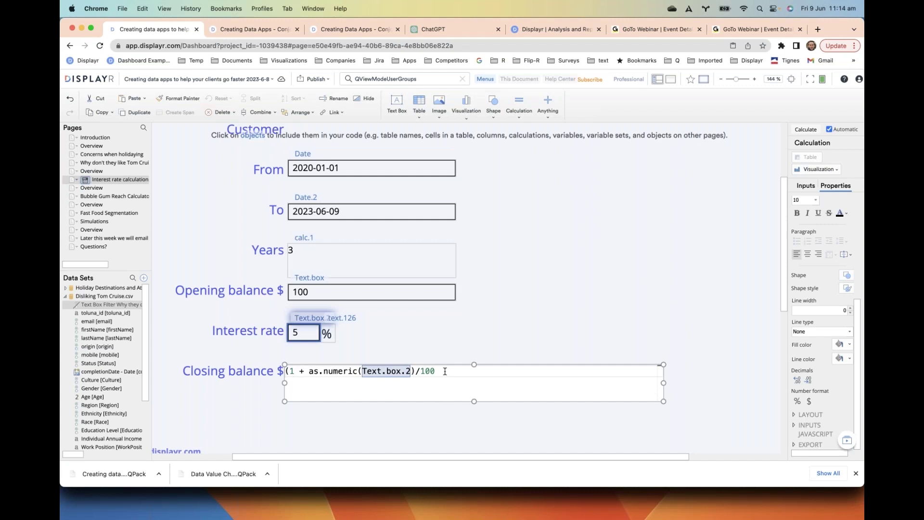
type(")")
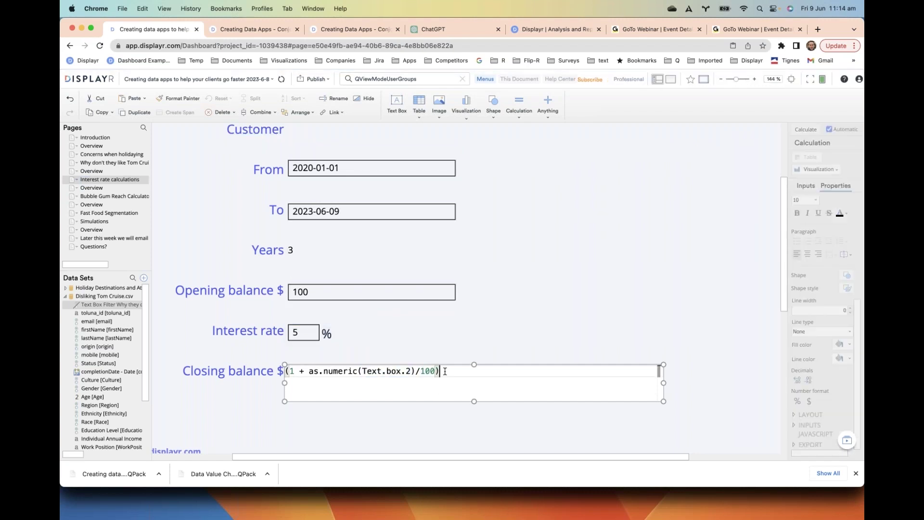
type("^")
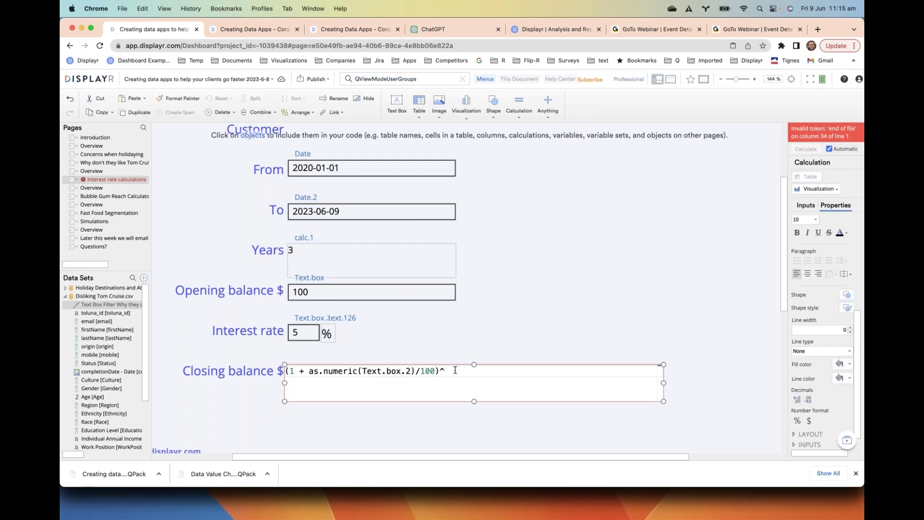
left_click(304, 237)
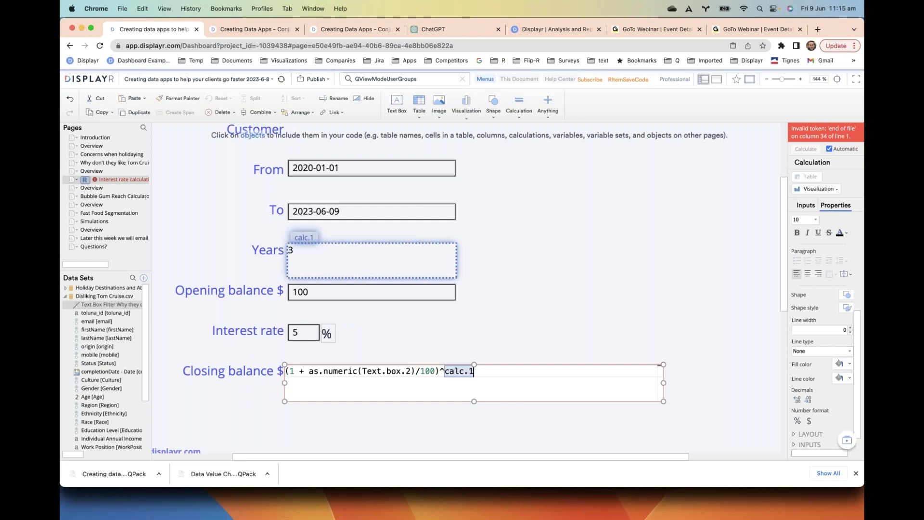
Multiply the Closing balance formula by the opening balance control with * as.numeric(Text.box) and finish editing.
type("* ")
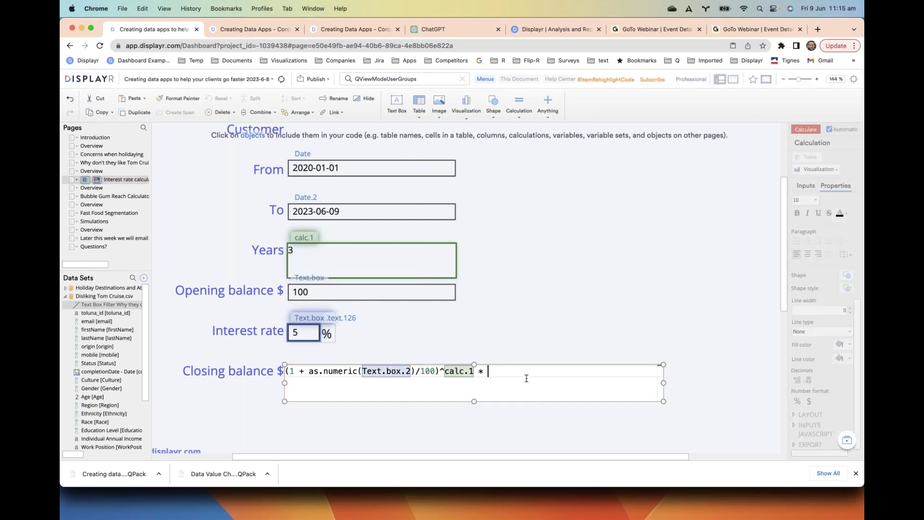
type("as.numeric(")
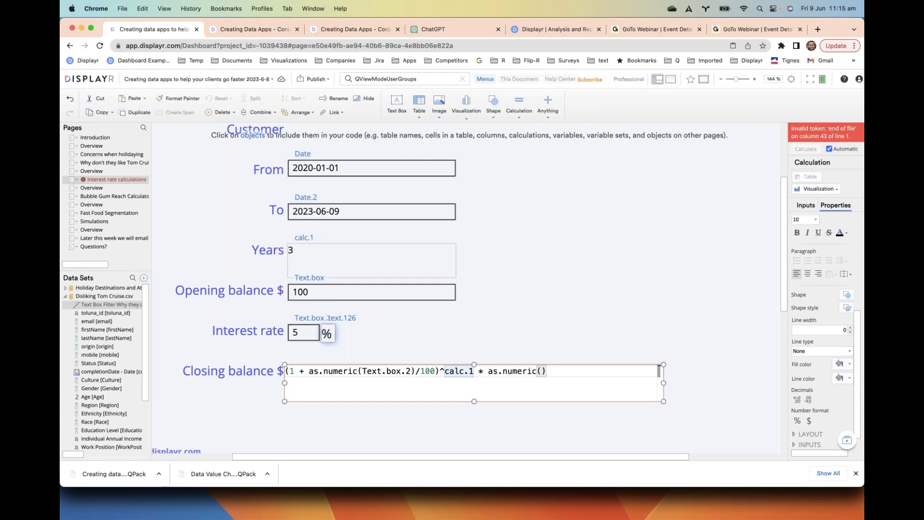
left_click(303, 278)
key("Escape")
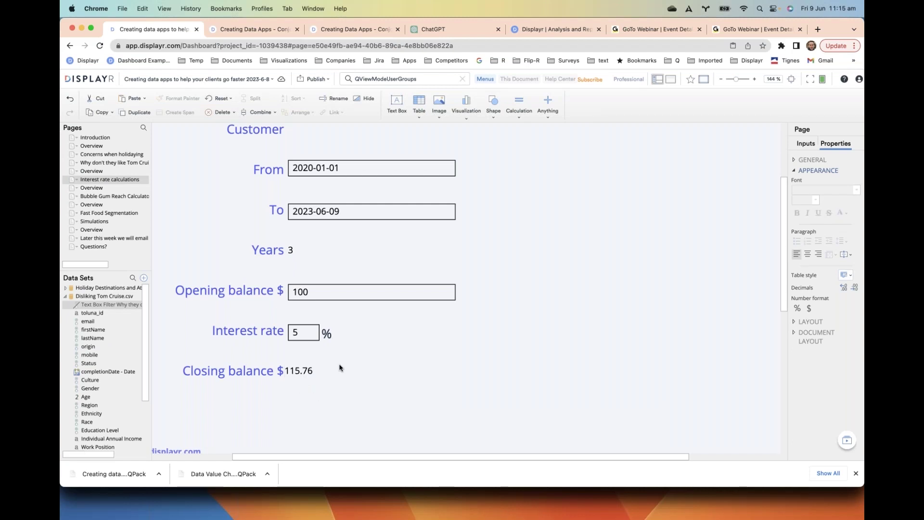
Check the object references in the Closing balance formula and rename the calculation beside the Years label to years.
double_click(314, 371)
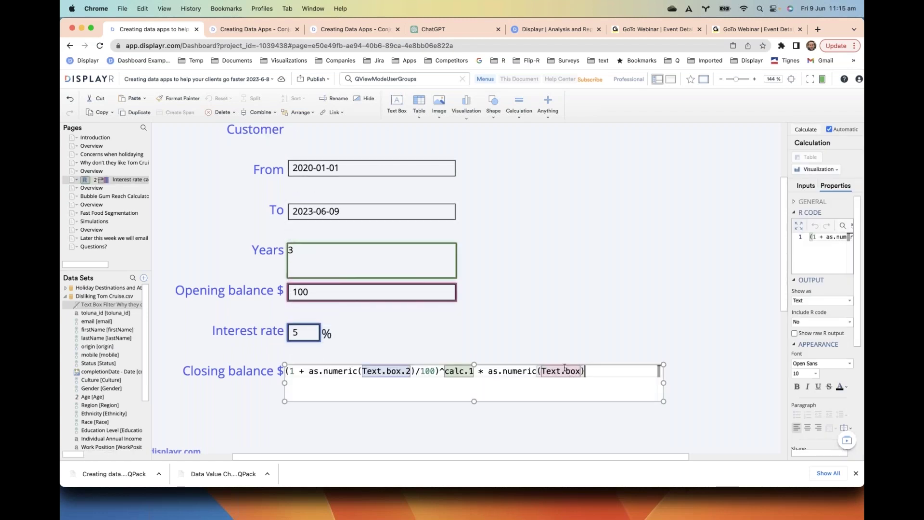
left_click(566, 359)
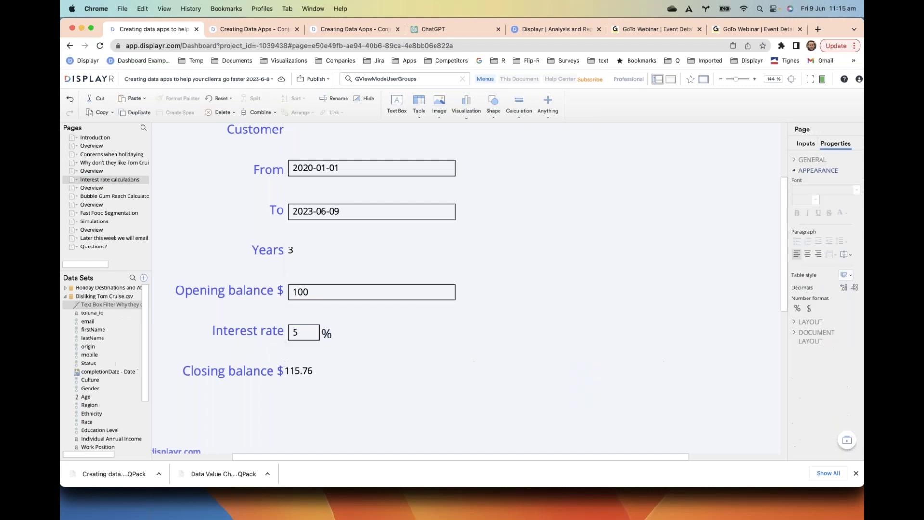
left_click(290, 248)
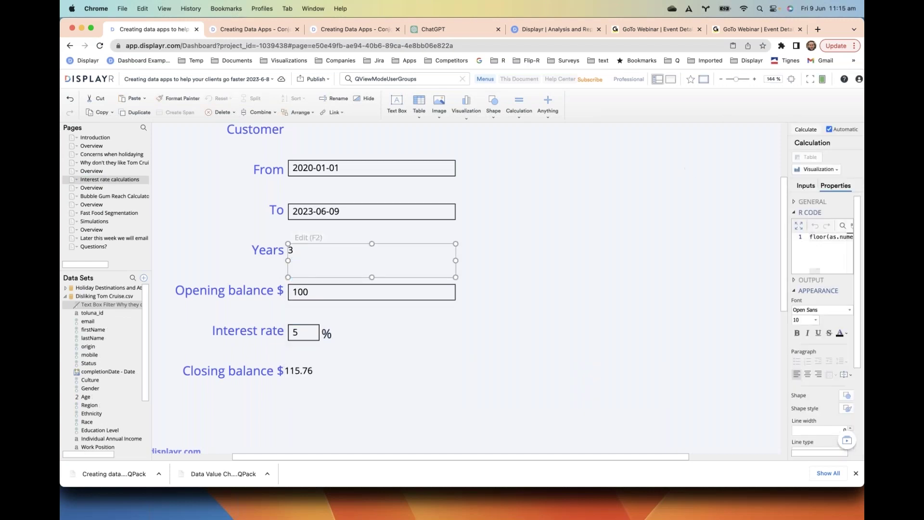
left_click(805, 186)
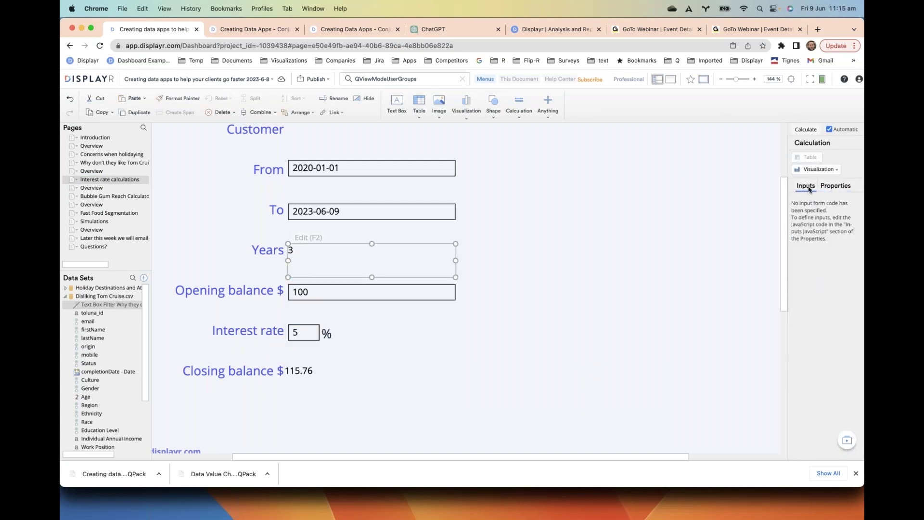
left_click(836, 186)
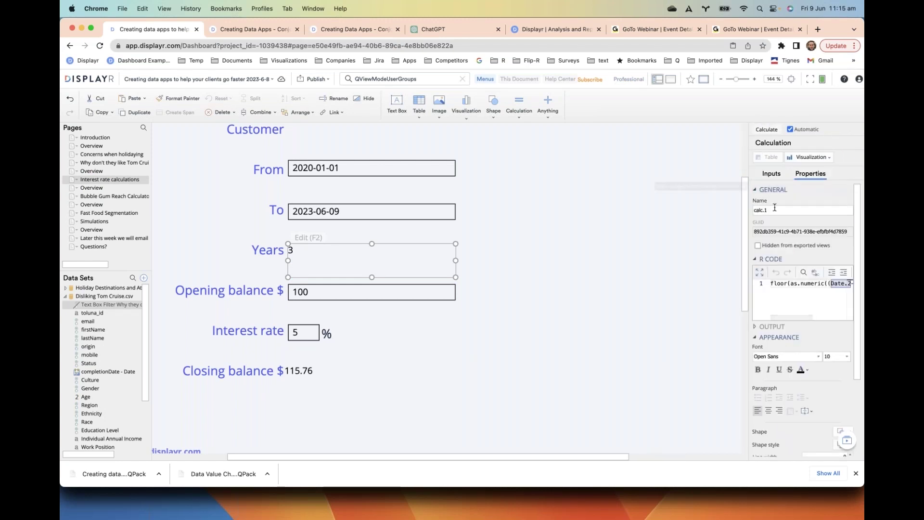
type("years")
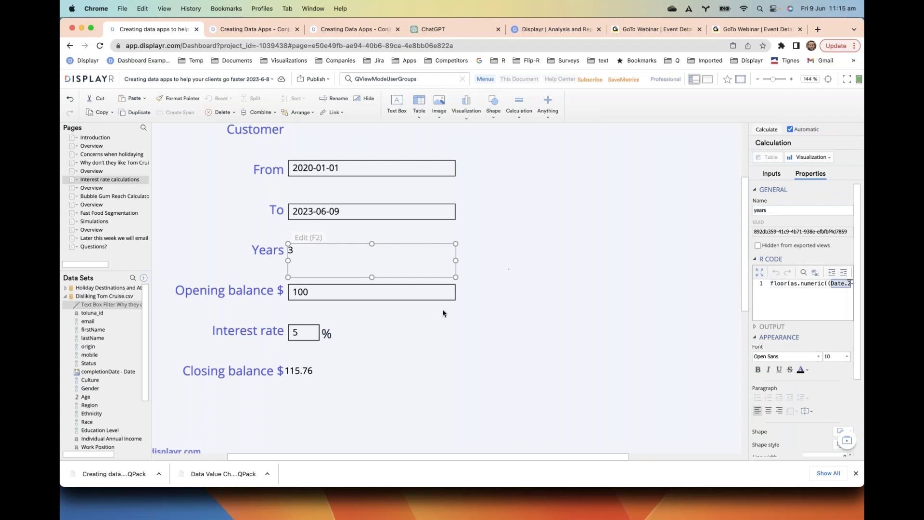
Rename the Opening balance control to balance.
left_click(353, 288)
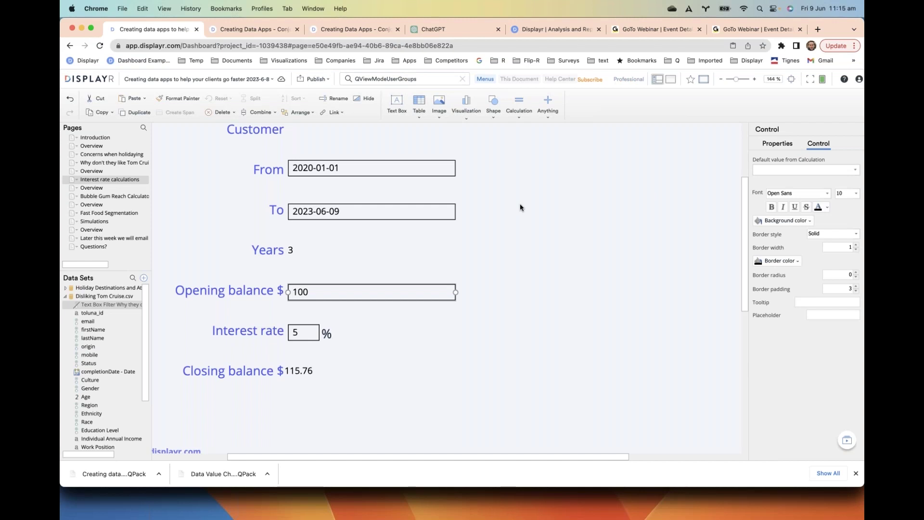
left_click(778, 144)
triple_click(825, 171)
type("balance")
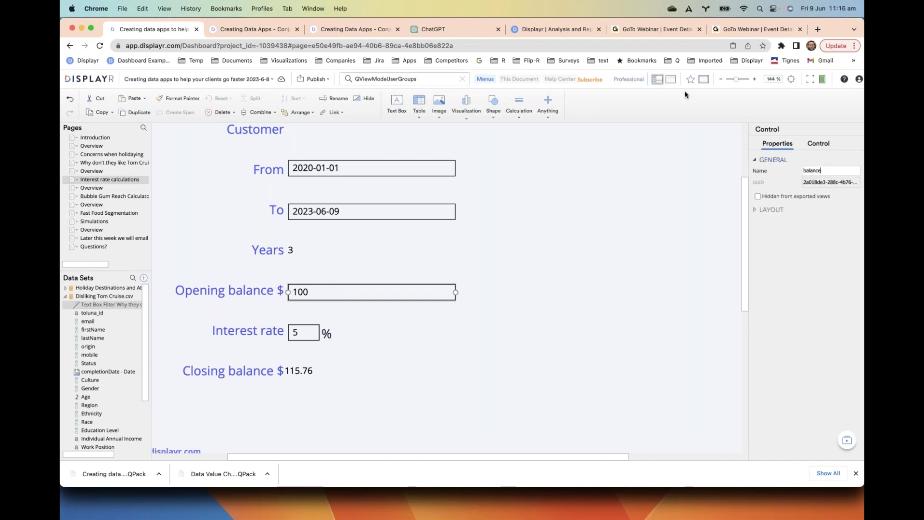
key("Tab")
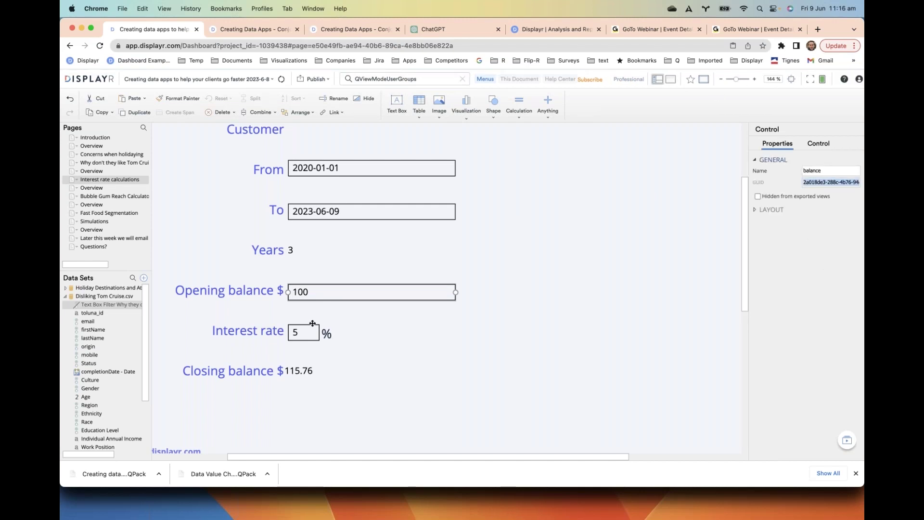
Rename the Interest rate control to interest.
left_click(313, 327)
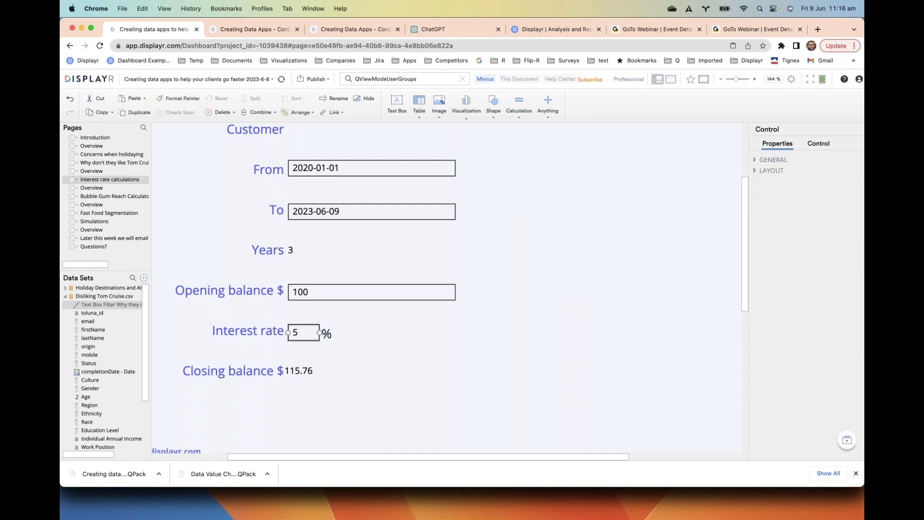
left_click(755, 160)
left_click(831, 170)
type("interest")
key("Tab")
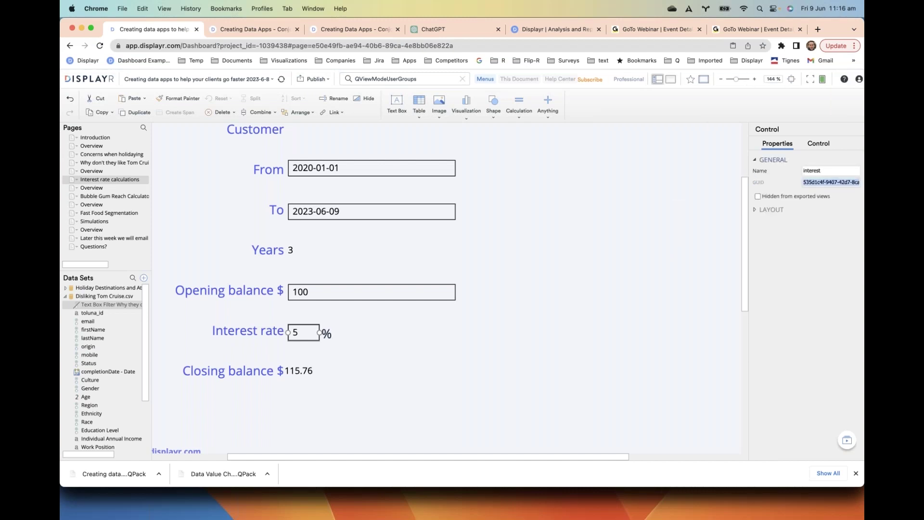
Review how the renamed objects appear in the Closing balance formula.
key("Escape")
double_click(310, 378)
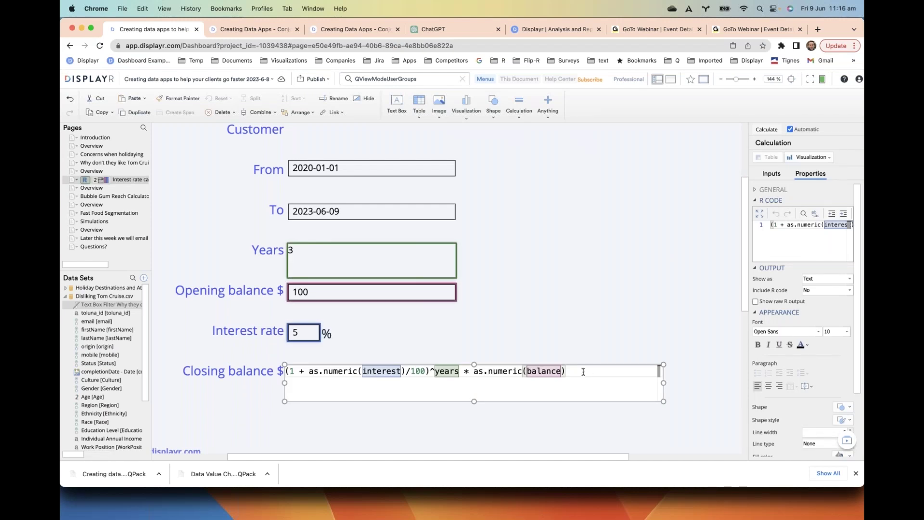
left_click(576, 352)
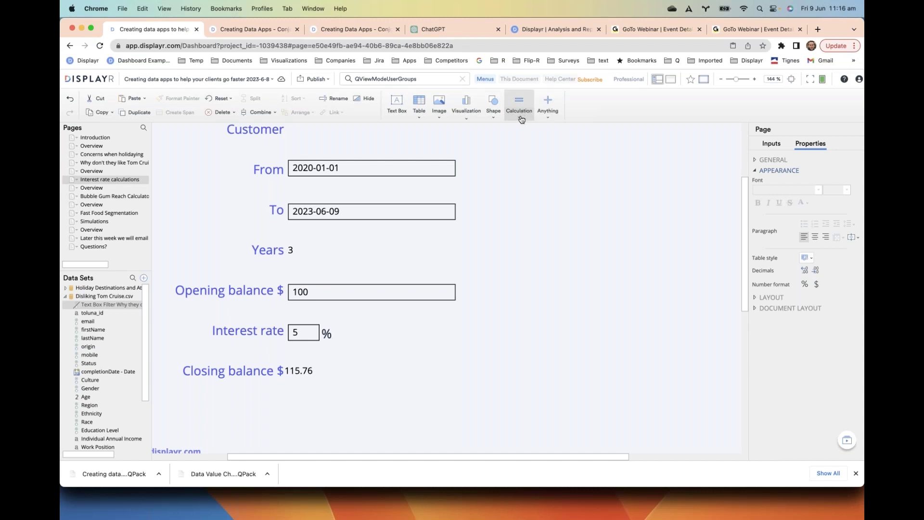
Switch the browser to full screen and insert a Calculation Grid in the empty area beside the From and To controls.
key("ctrl+super+f")
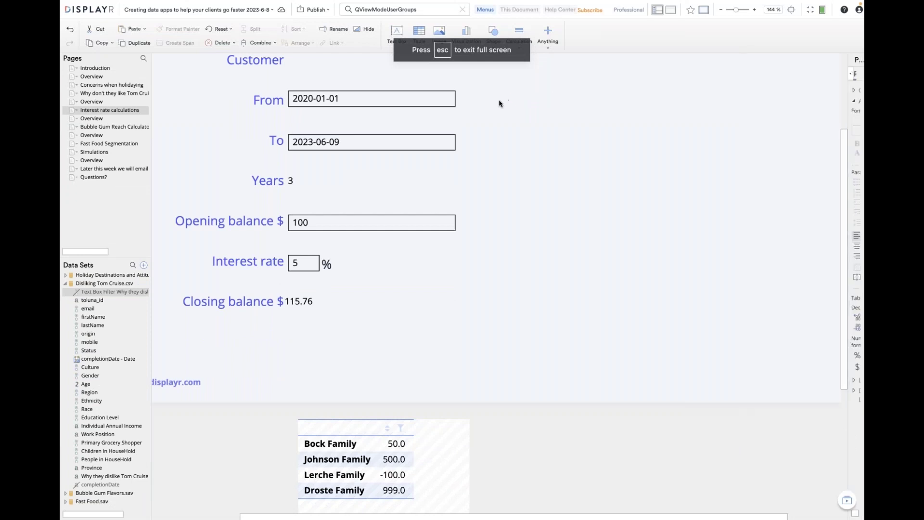
scroll(498, 100, "up", 3)
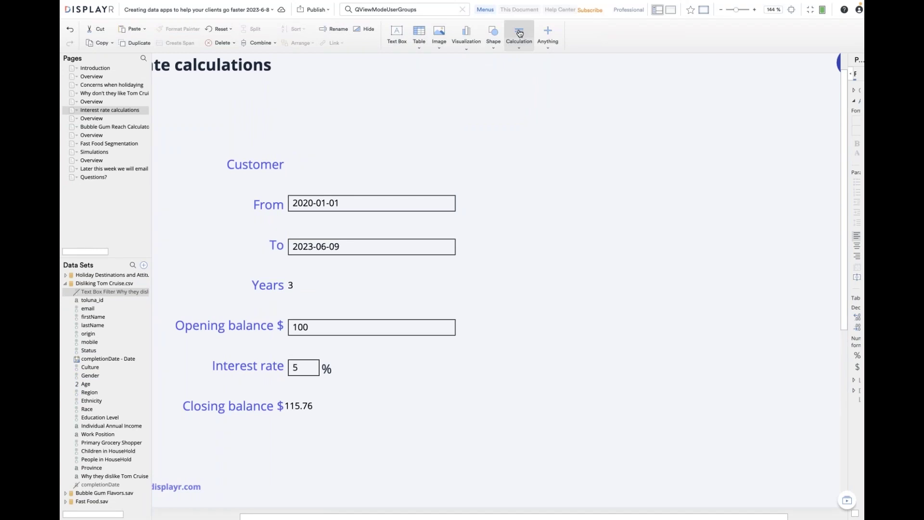
left_click(520, 50)
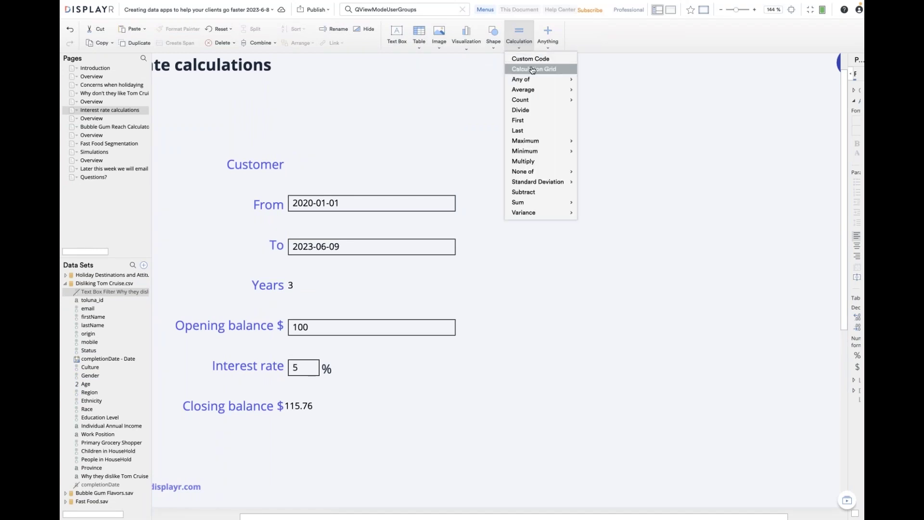
left_click(530, 70)
left_click(568, 178)
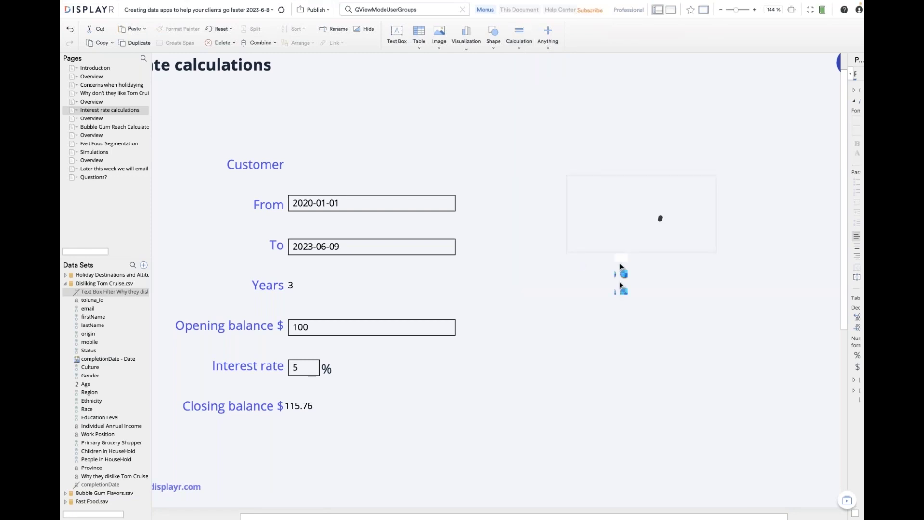
Enter "Years" in the calculation grid's corner cell and replace Row Label 1 with 1.
left_click(590, 186)
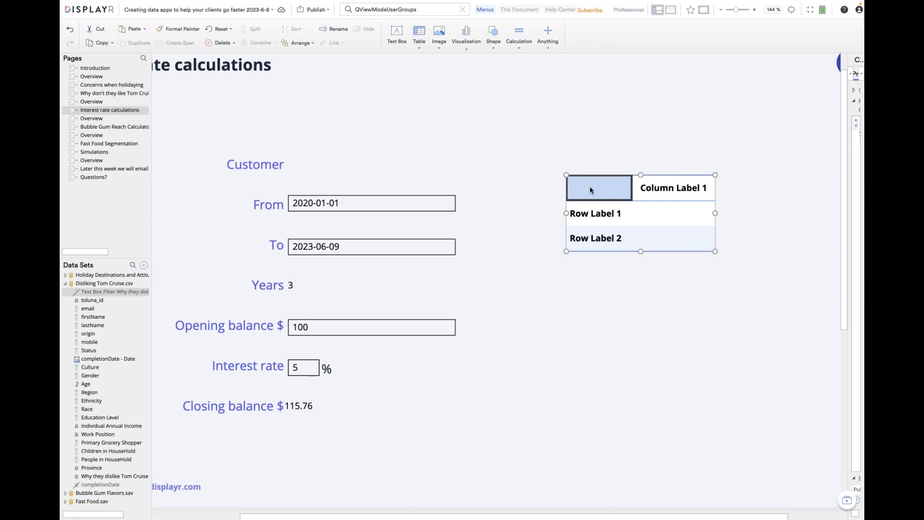
left_click(593, 188)
type("\"")
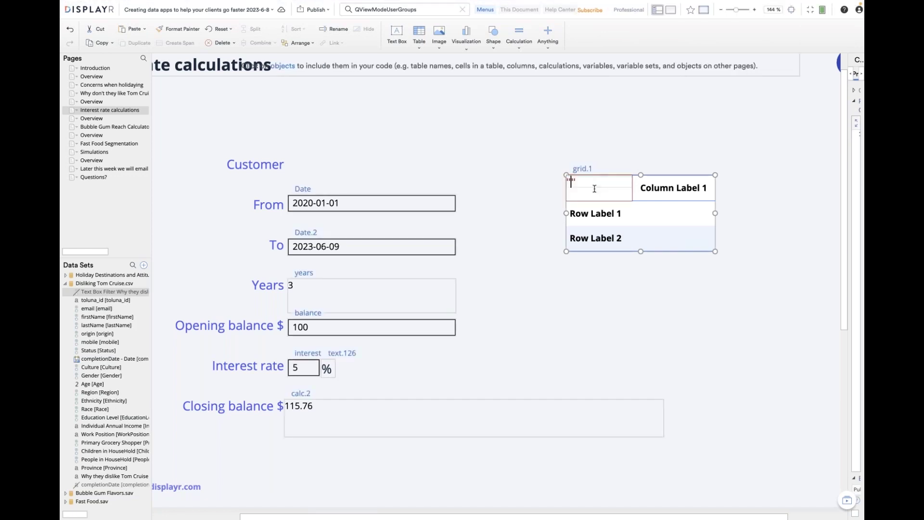
type("Years")
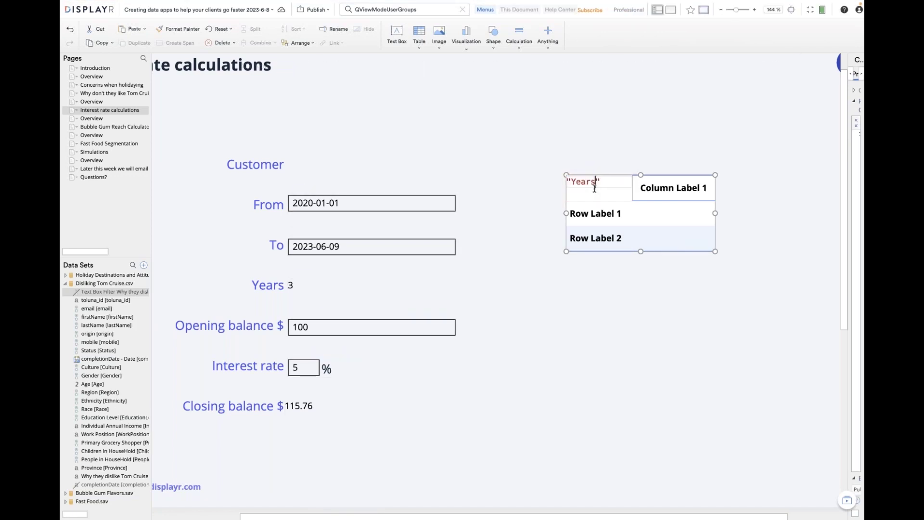
left_click(593, 213)
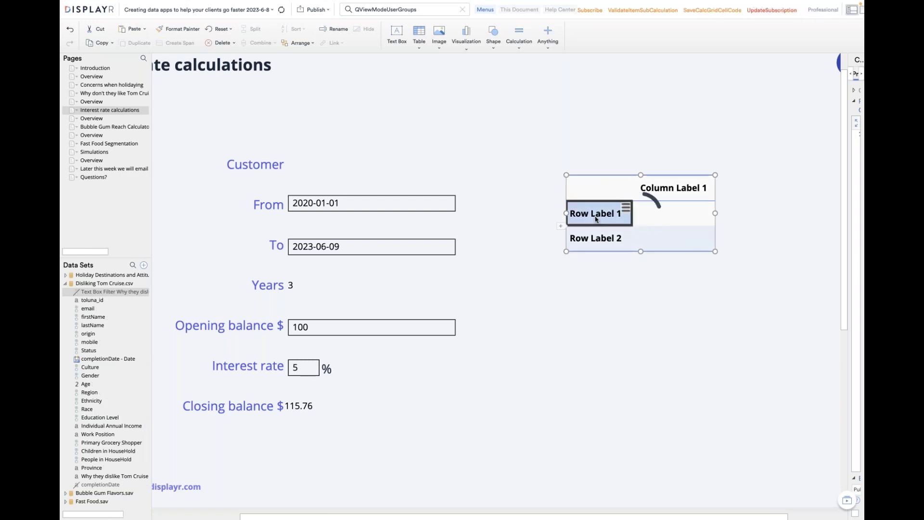
left_click(594, 213)
left_click_drag(628, 213, 553, 209)
type("1")
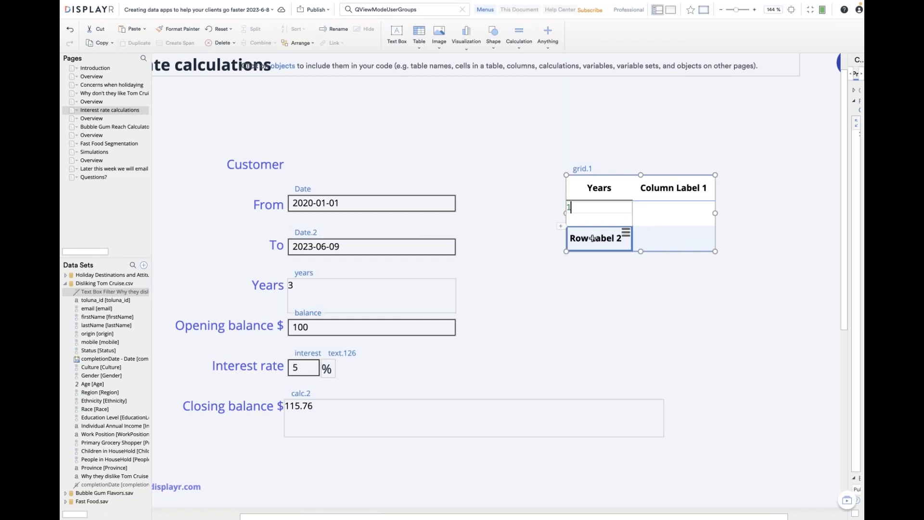
In the calculation grid, replace Row Label 2 with 2 and Column Label 1 with "Closing balance".
left_click(625, 234)
left_click(626, 234)
left_click_drag(628, 234, 557, 234)
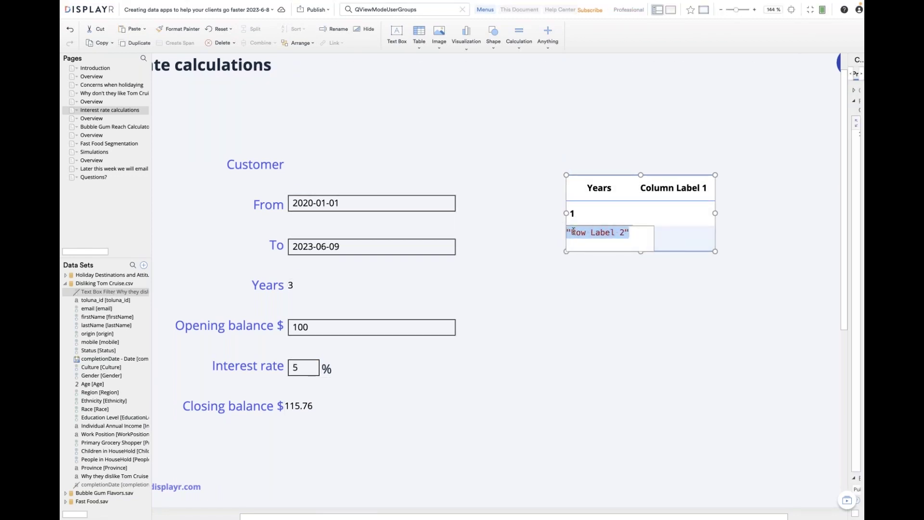
type("2")
left_click(703, 189)
left_click(658, 188)
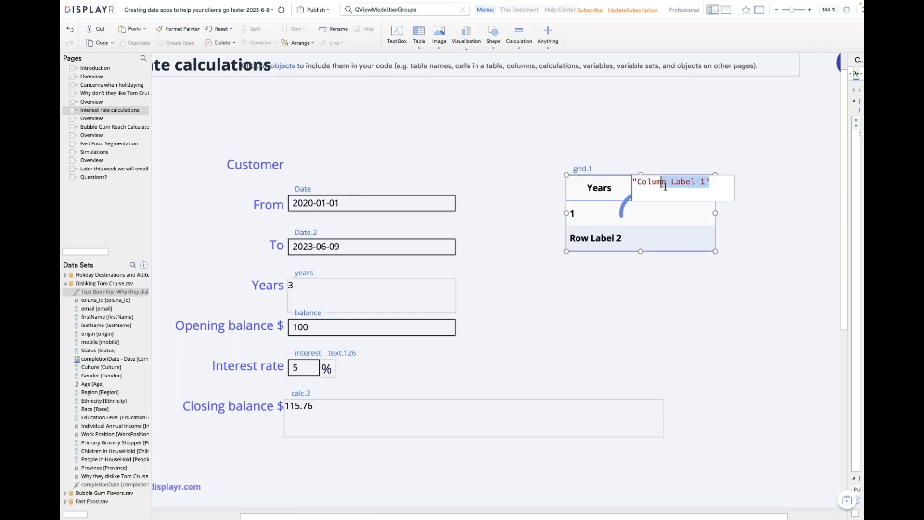
type("\"Closing b")
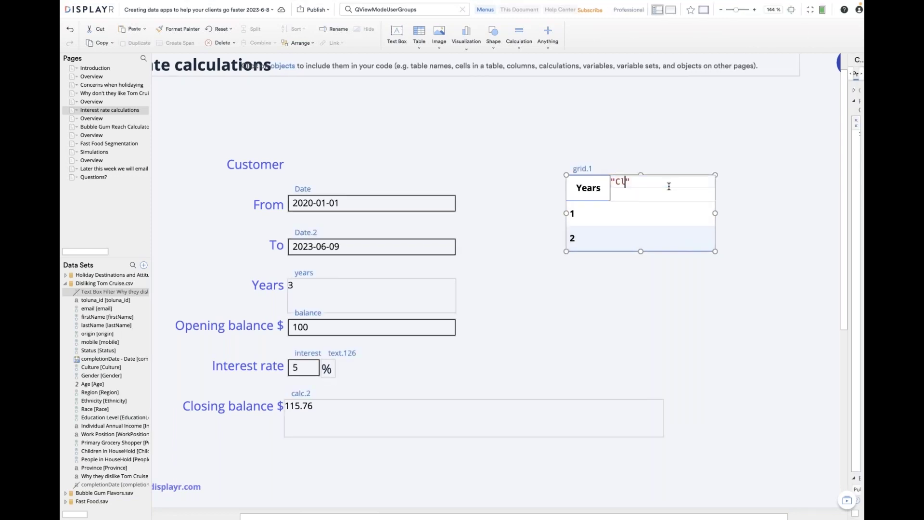
type("alance")
key("Return")
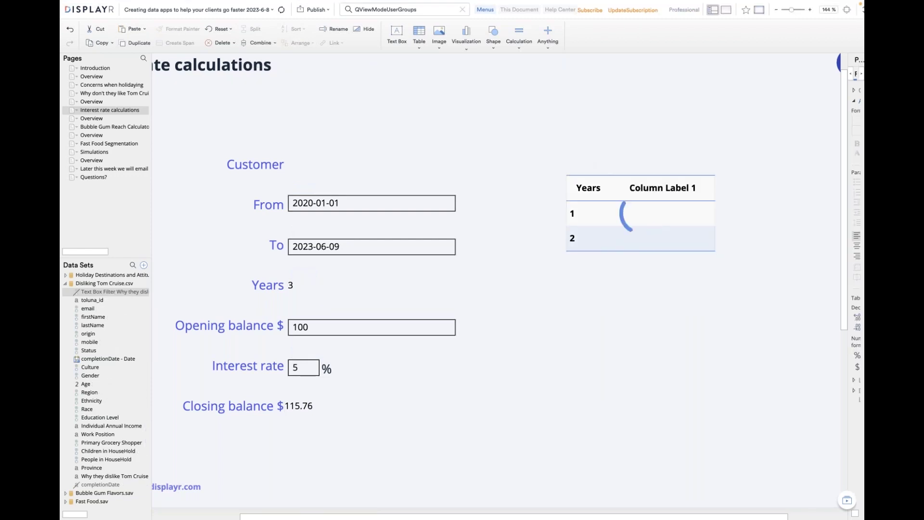
Copy the Closing balance formula into the grid's year 1 cell, replacing the years exponent with 1.
left_click(302, 410)
left_click(301, 410)
left_click_drag(655, 406, 283, 405)
key("ctrl+c")
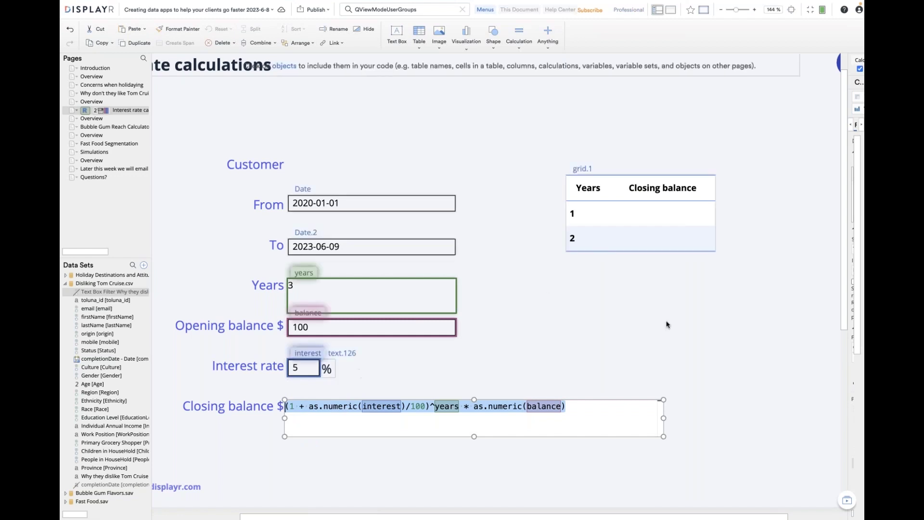
left_click(669, 214)
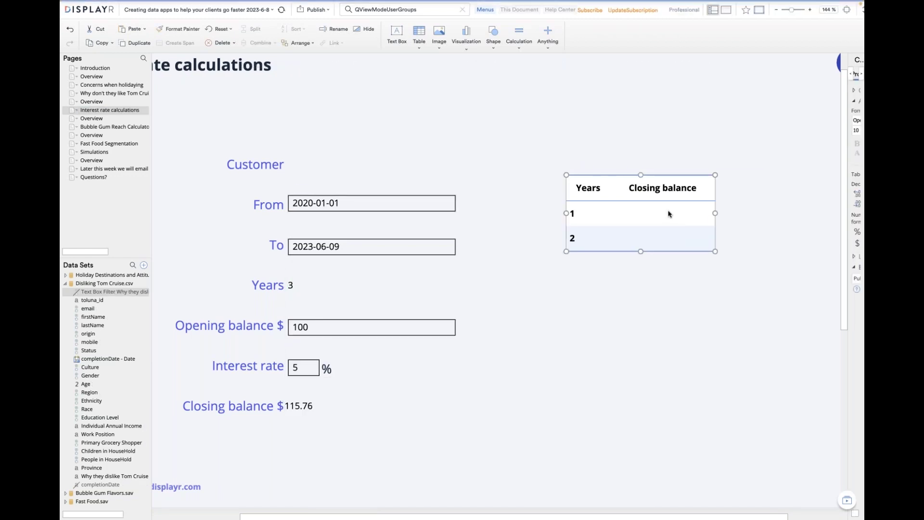
double_click(669, 213)
key("ctrl+v")
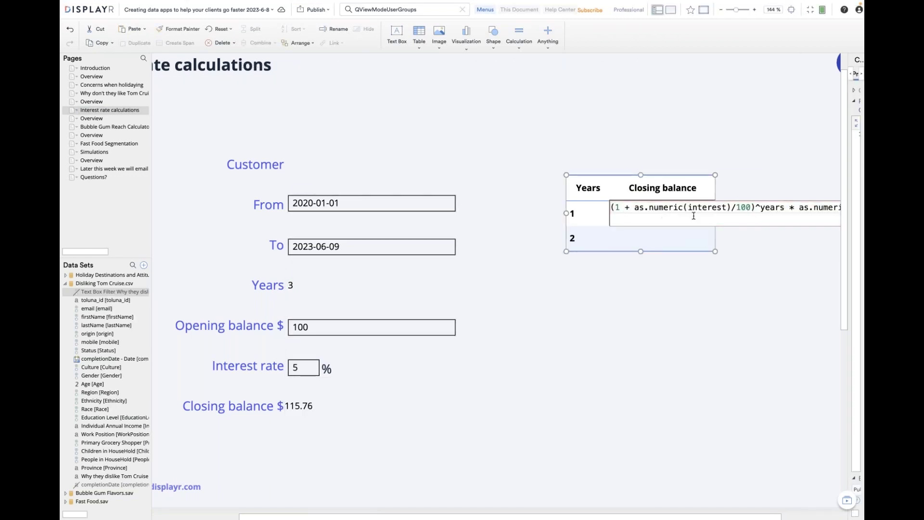
left_click(645, 208)
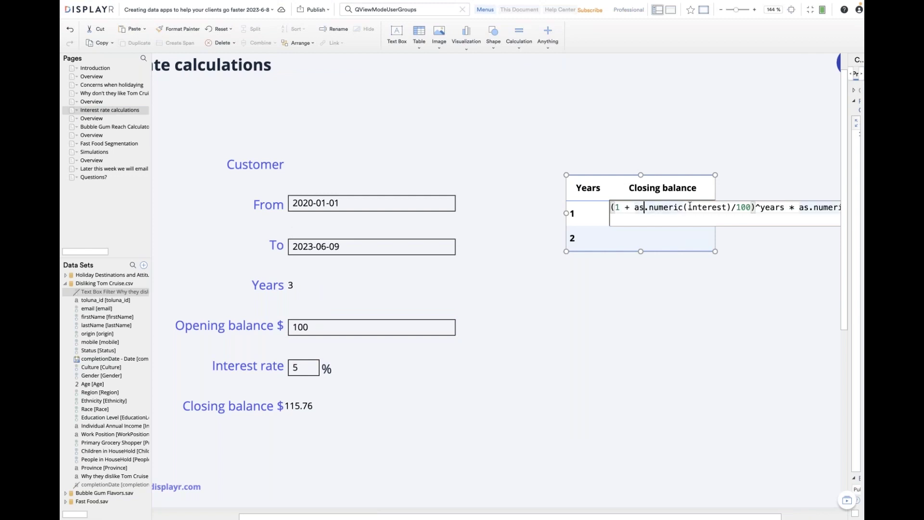
double_click(770, 208)
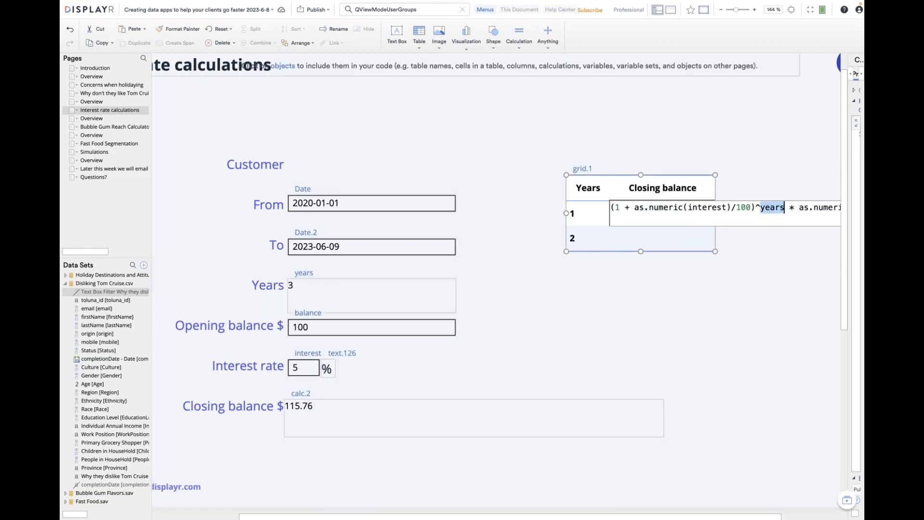
type("1")
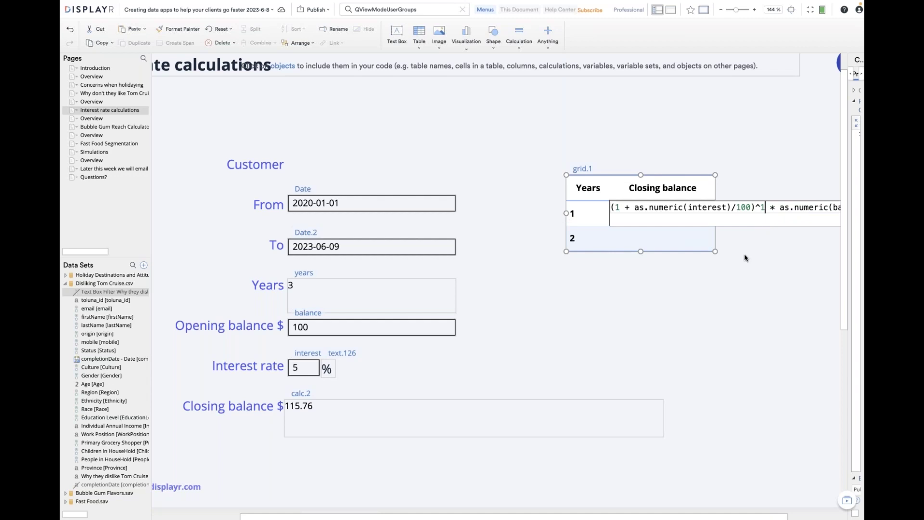
left_click(739, 277)
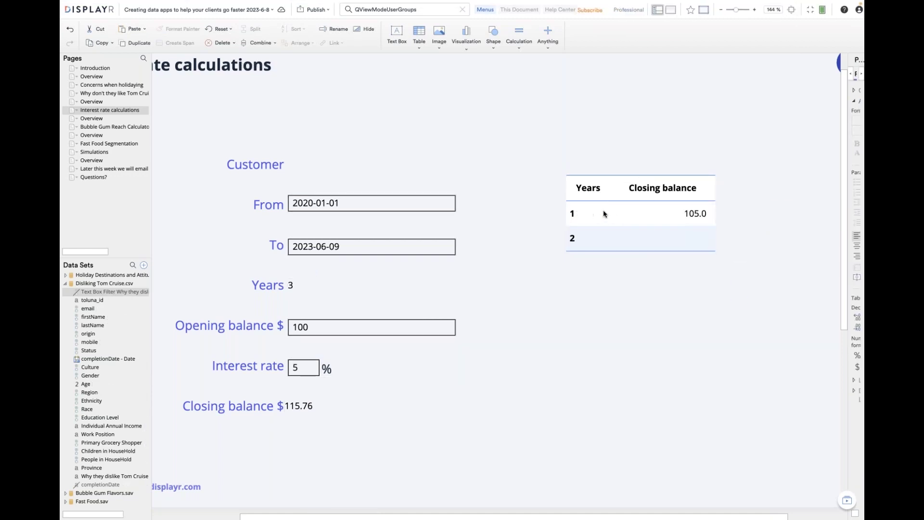
Fill the grid's year 2 closing balance cell with the same interest formula, using 2 as the exponent.
left_click(666, 210)
double_click(659, 207)
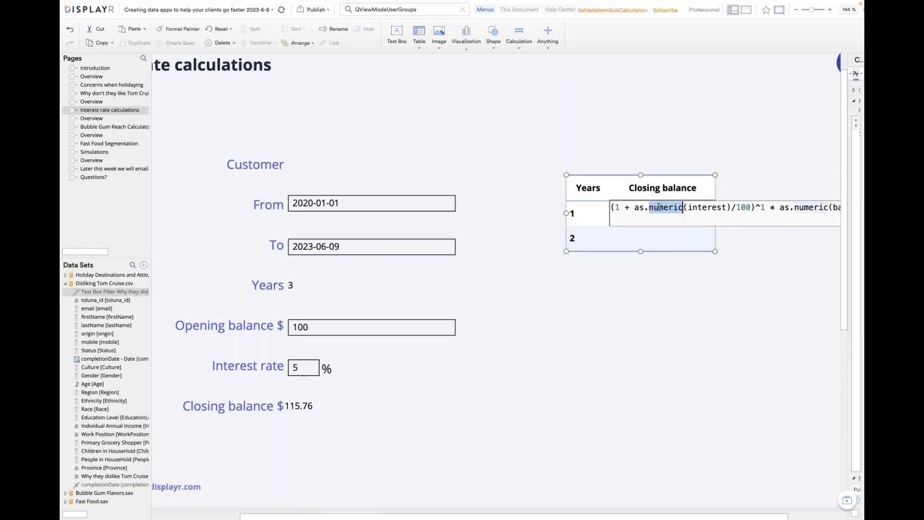
left_click(675, 270)
left_click(661, 233)
double_click(661, 233)
key("ctrl+v")
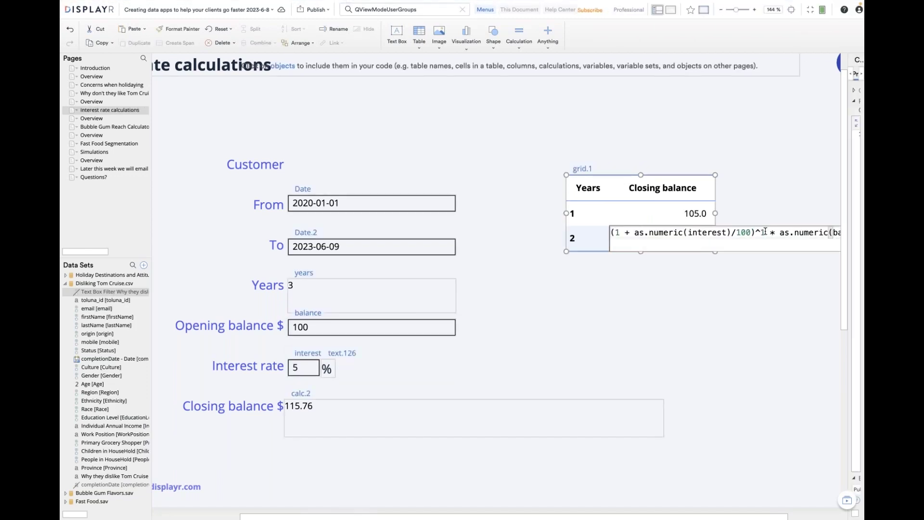
double_click(762, 233)
type("2")
left_click(720, 282)
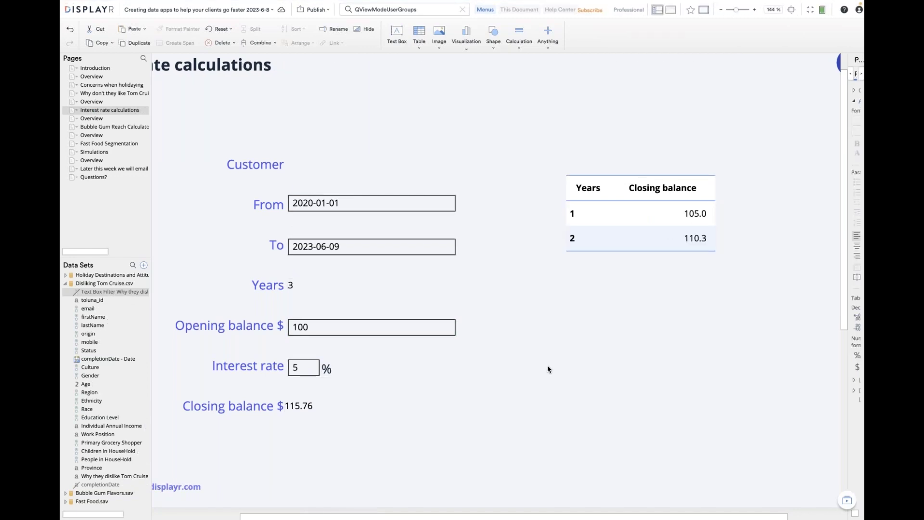
Change the Opening balance value to 150 to test the calculations.
left_click(297, 326)
key("Delete")
type("5")
left_click(388, 369)
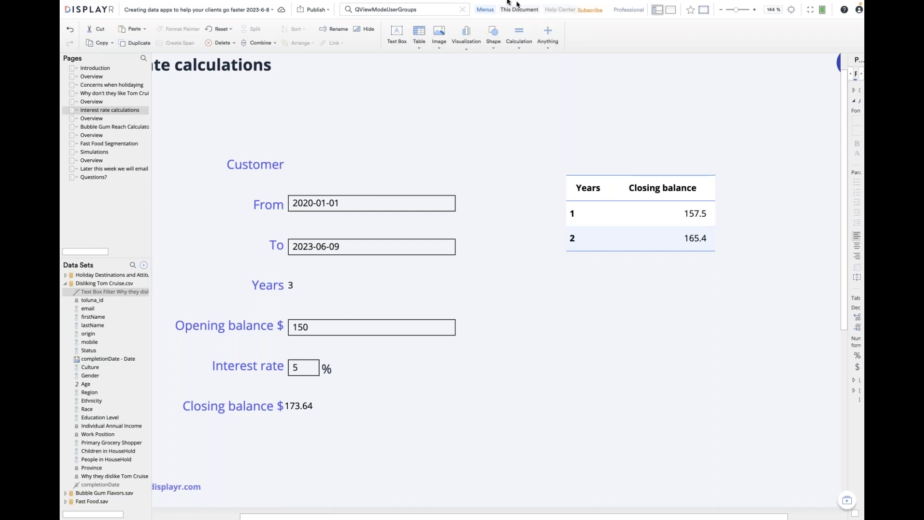
Insert a calculation beside the Customer label with the formula QViewModeUserGroups.
mouse_move(505, 3)
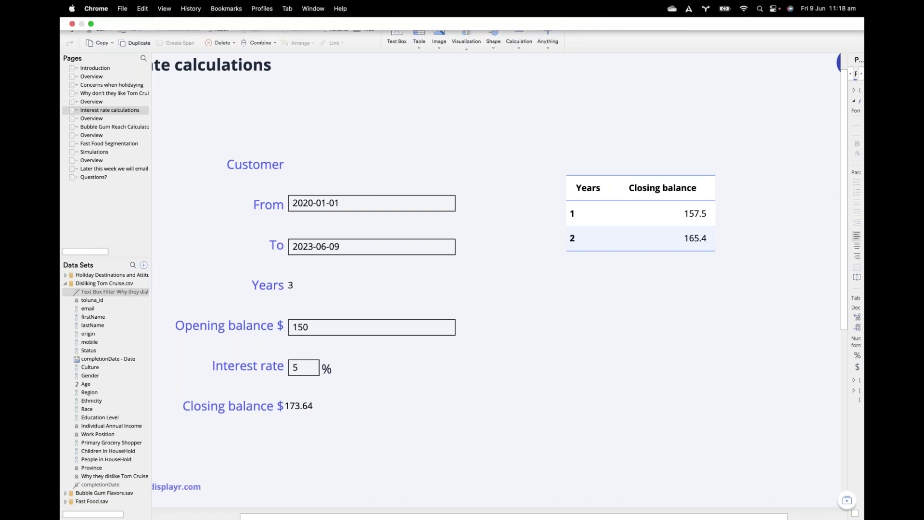
left_click(522, 37)
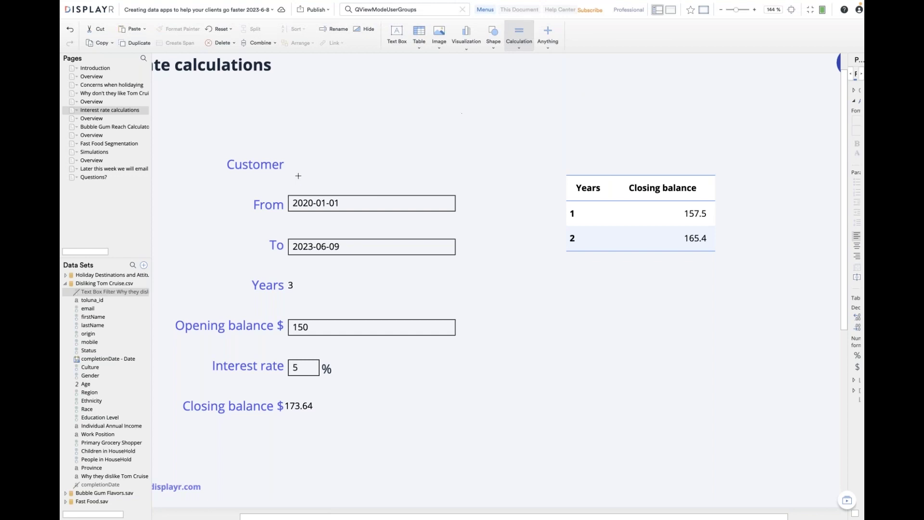
left_click_drag(295, 156, 457, 187)
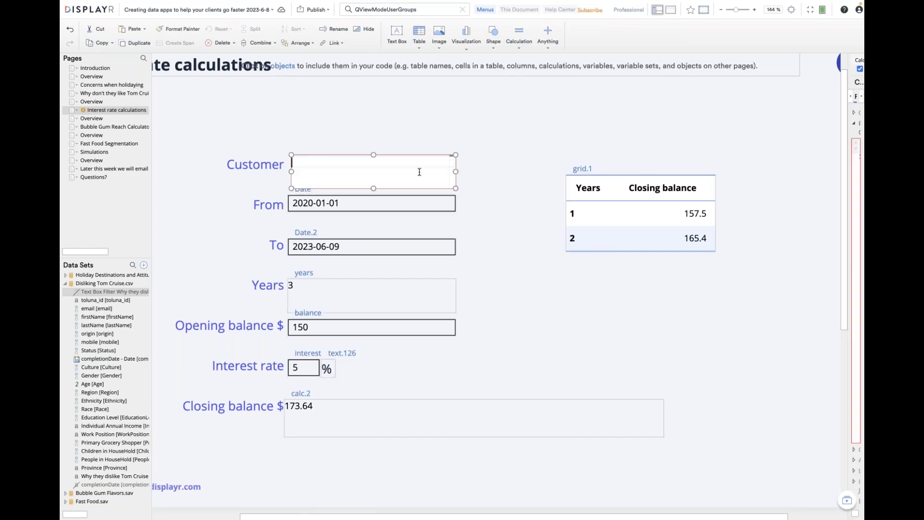
type("QViewMode")
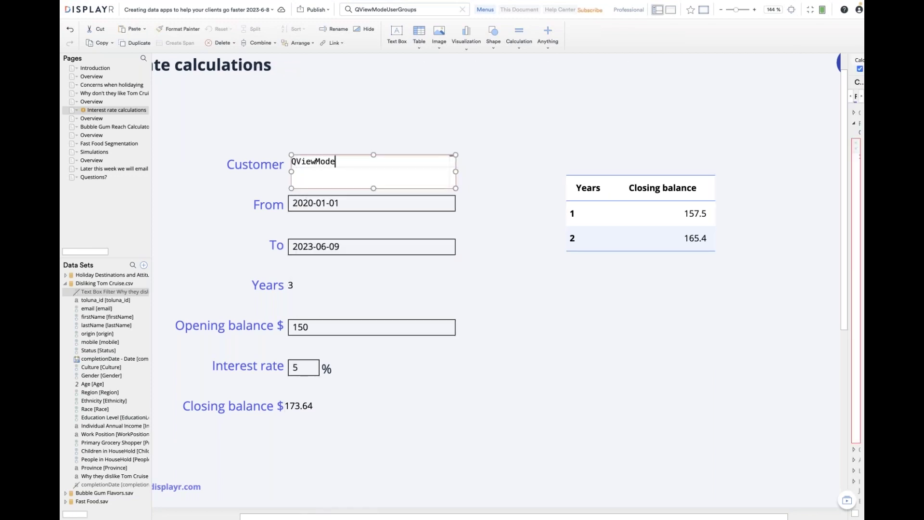
type("UserGroups")
left_click(486, 153)
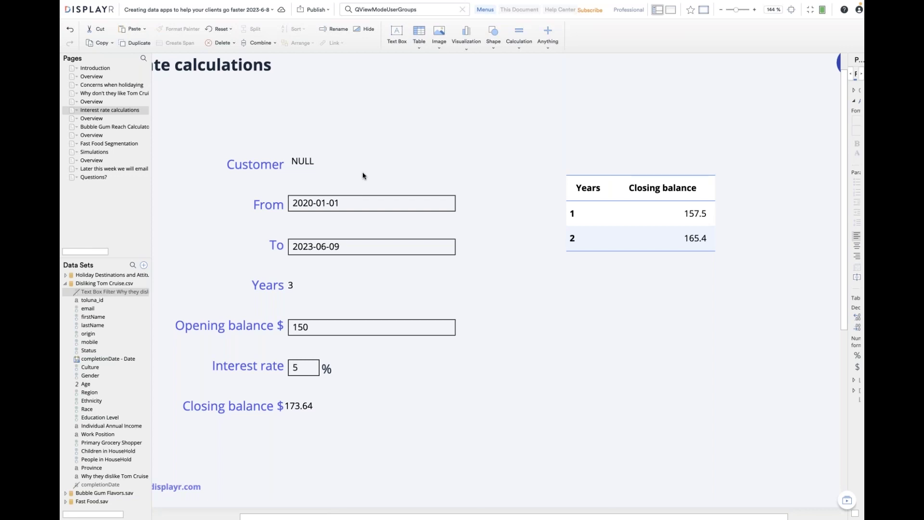
Clear the menu search text and lower the Customer calculation's upper edge so its output lines up with the label.
left_click(462, 9)
left_click(318, 164)
left_click_drag(374, 160, 374, 164)
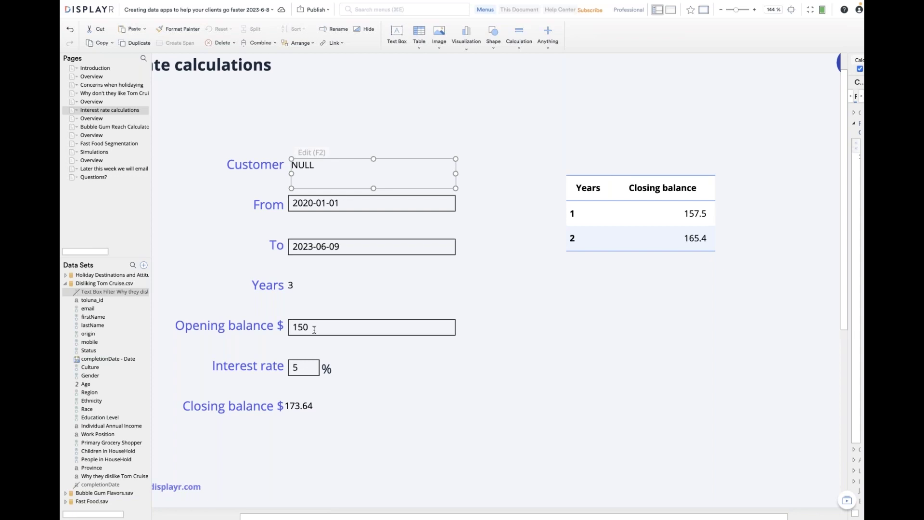
Check the family balance lookup table below the page and delete the Opening balance input control.
scroll(326, 346, "down", 7)
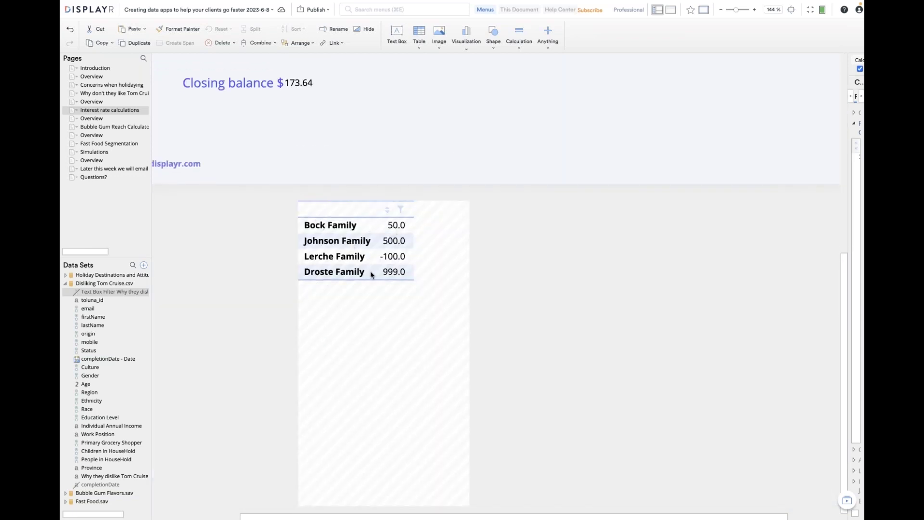
scroll(302, 319, "up", 7)
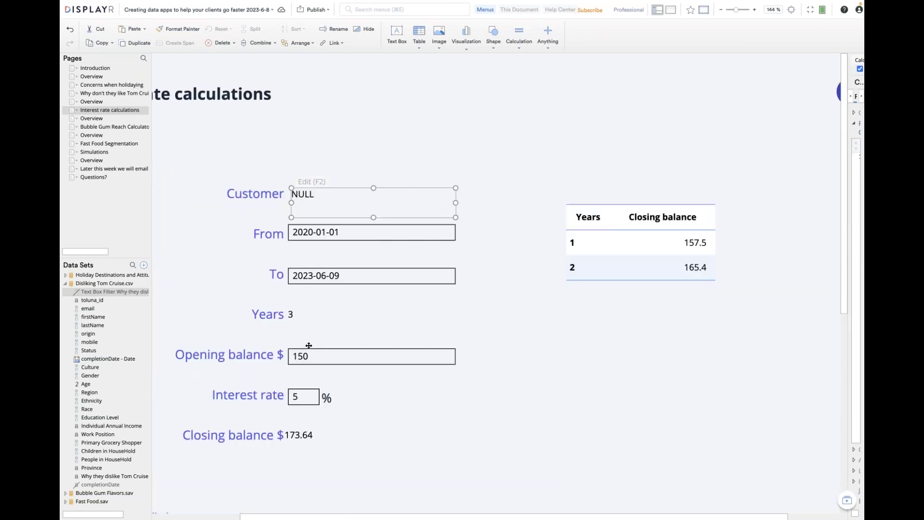
left_click(322, 350)
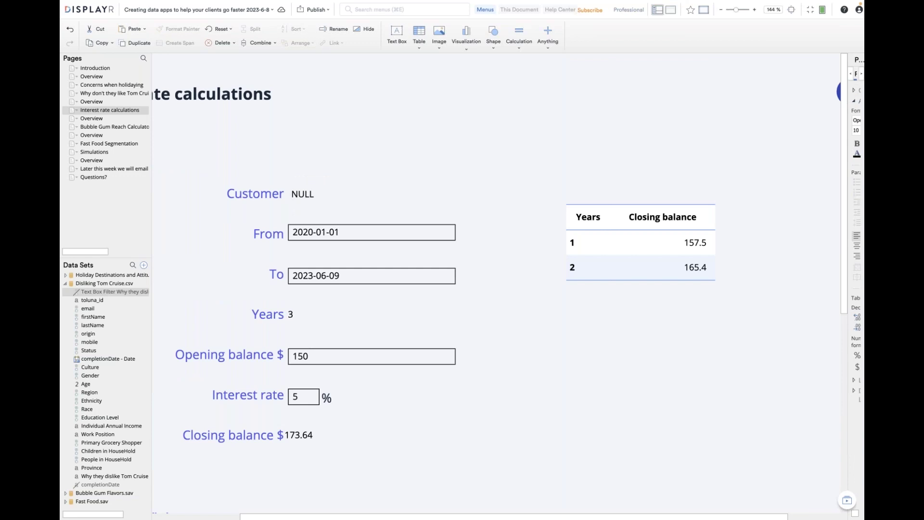
left_click(322, 361)
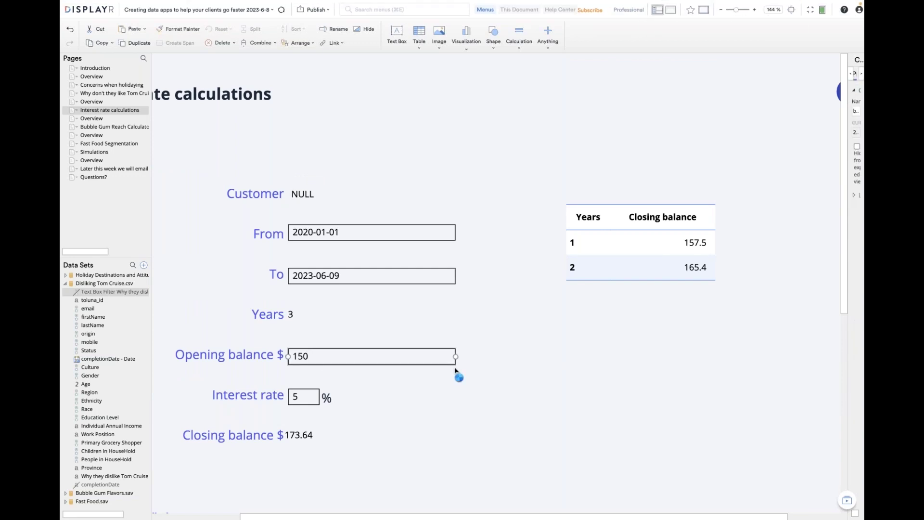
key("Delete")
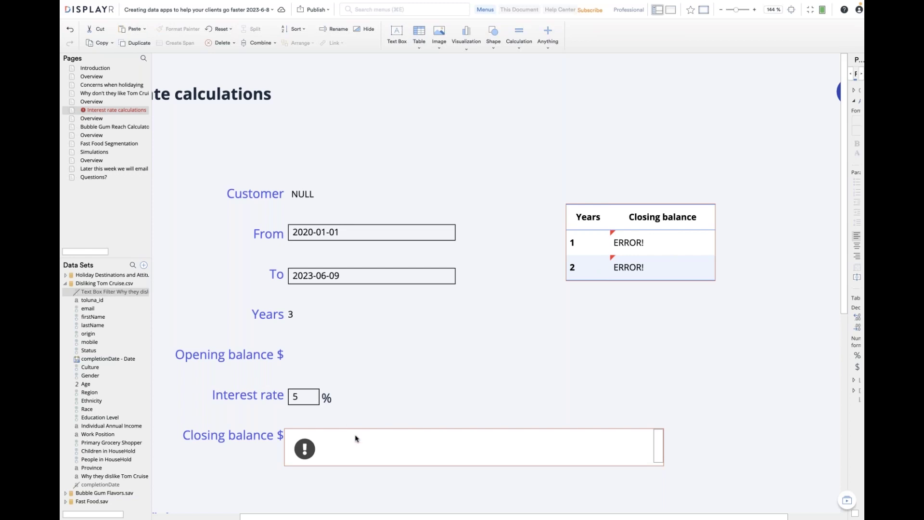
Insert a calculation beside the Opening balance label and start its formula with if(is.null(calc.8)) 100 else, referencing the Customer calculation.
left_click(519, 34)
left_click_drag(293, 345, 547, 376)
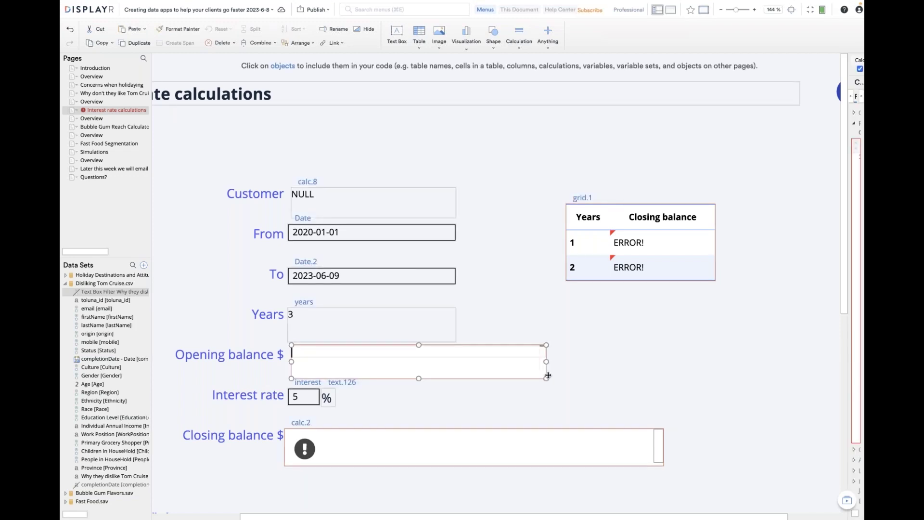
type("if(is.nul")
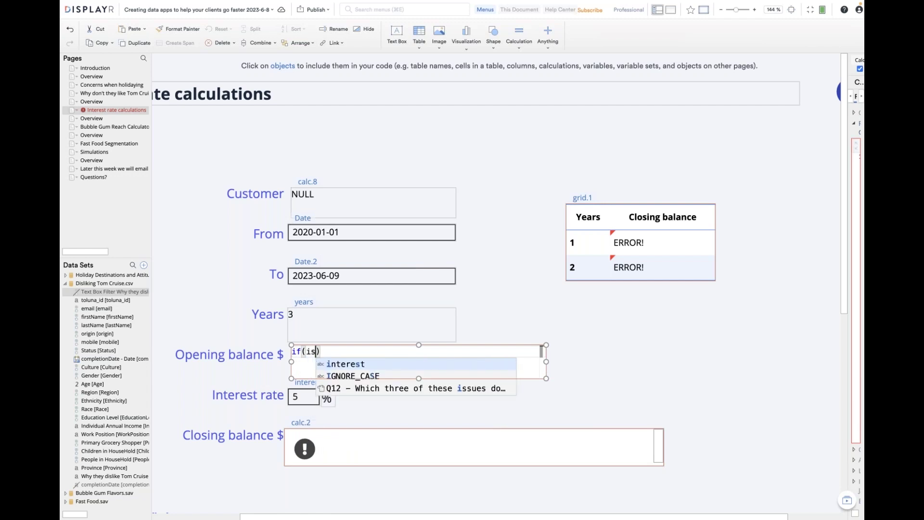
type("l(")
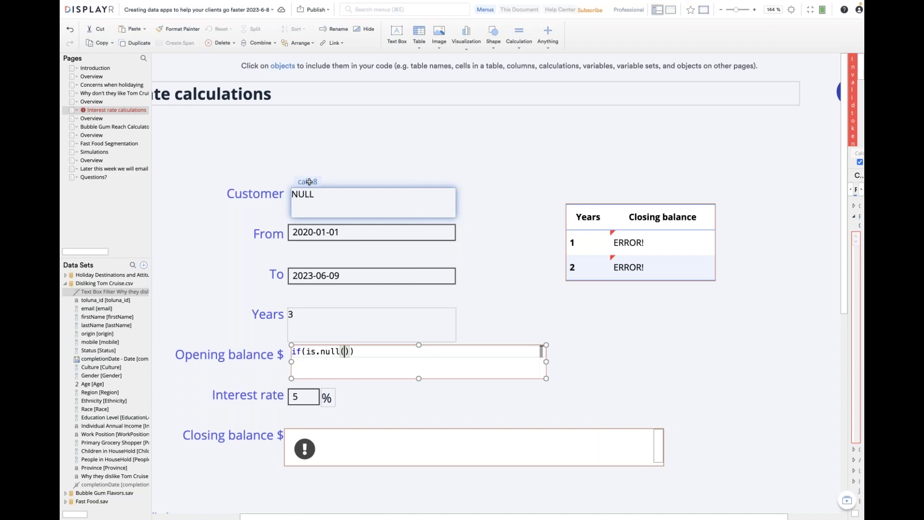
left_click(309, 181)
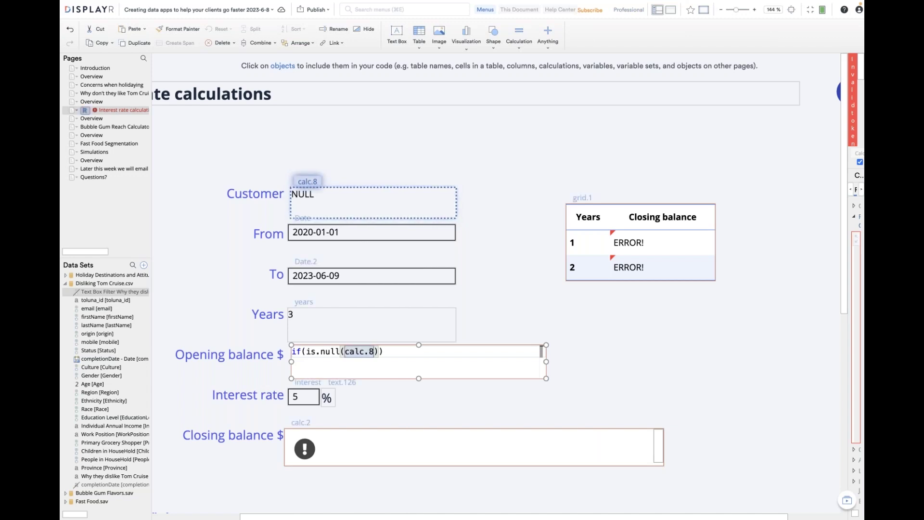
type("100 else (")
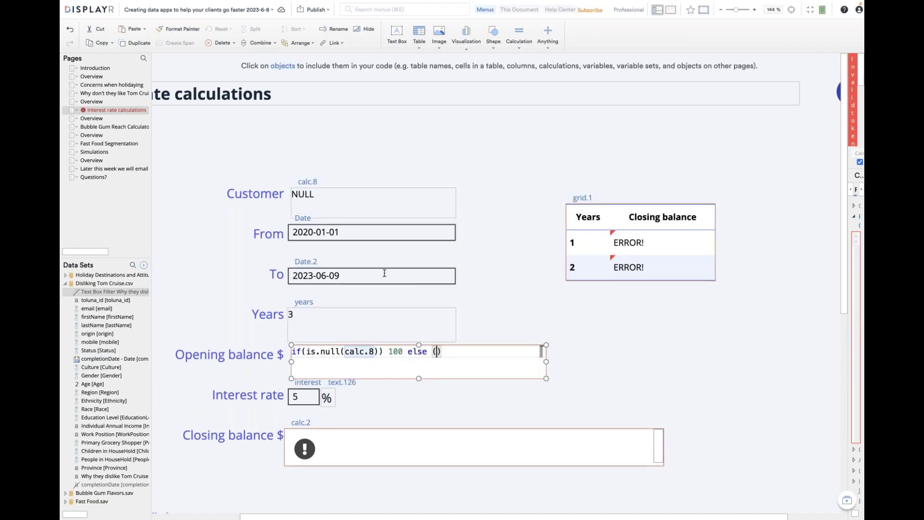
Complete the formula's else branch with BalanceLookupTable[calc.8] and widen the Opening balance calculation.
scroll(519, 368, "down", 3)
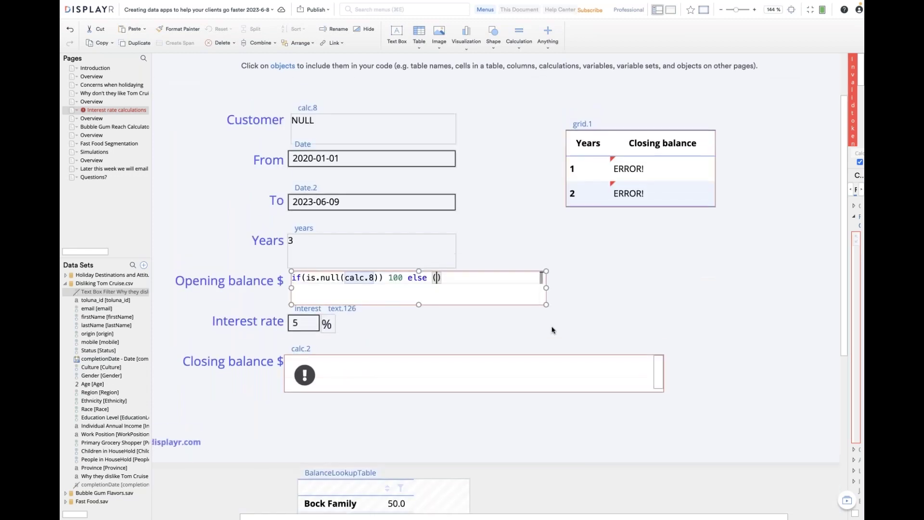
left_click(325, 474)
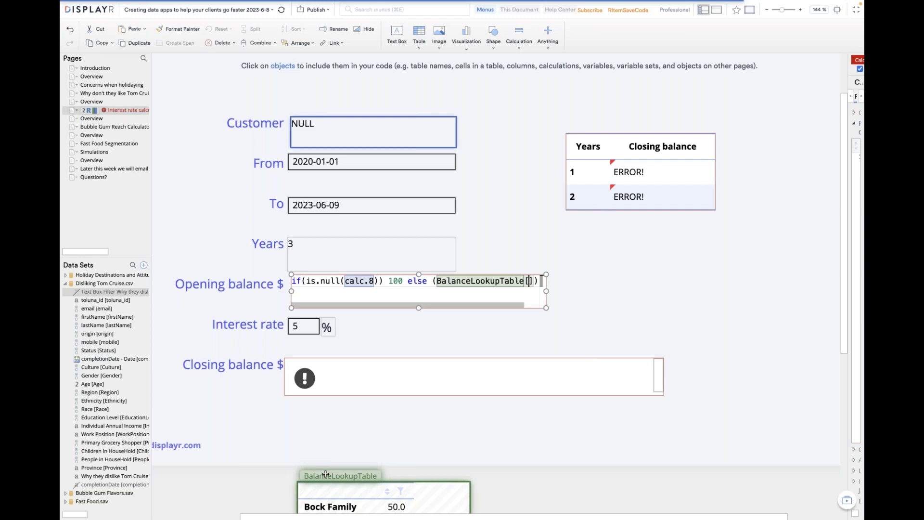
left_click(305, 109)
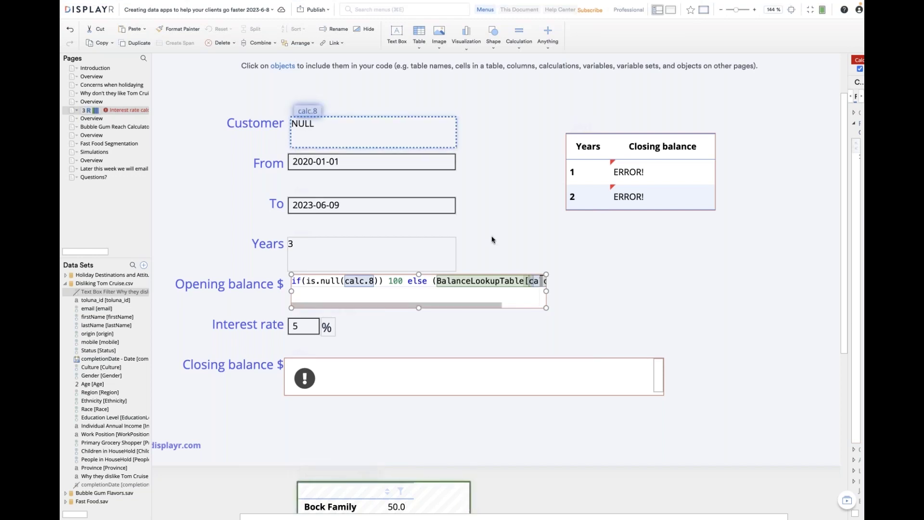
left_click(547, 287)
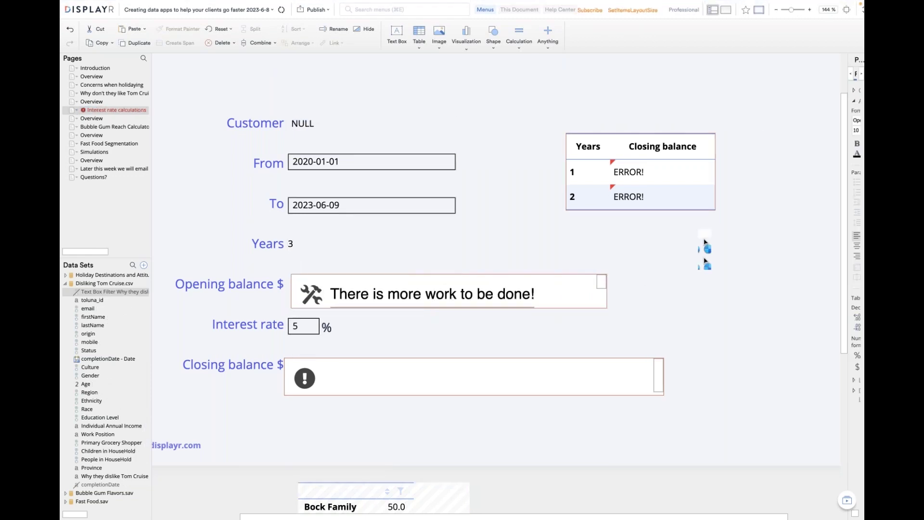
Lower the upper edge of the Opening balance calculation so its output lines up with its label.
left_click(701, 243)
left_click(319, 283)
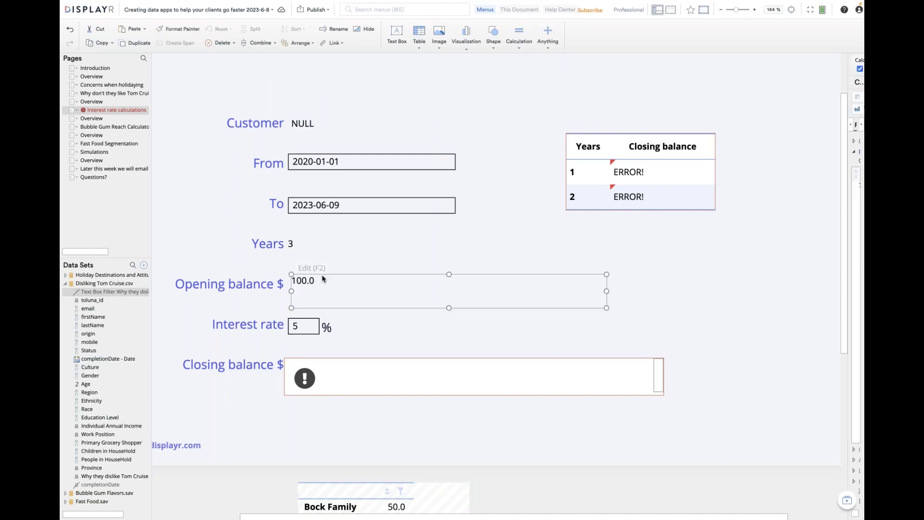
left_click_drag(448, 274, 449, 278)
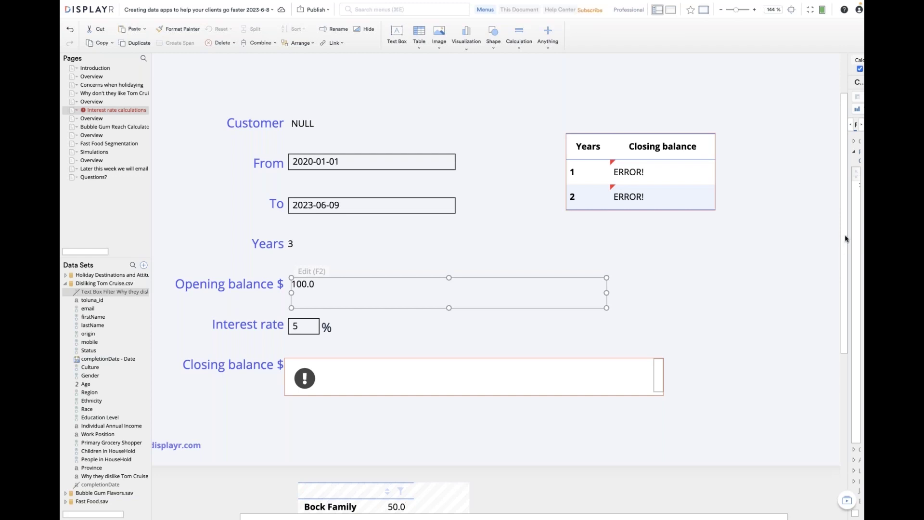
Rename the Opening balance calculation to balance, accept the name change for dependent outputs, and shrink its box.
left_click_drag(847, 235, 809, 234)
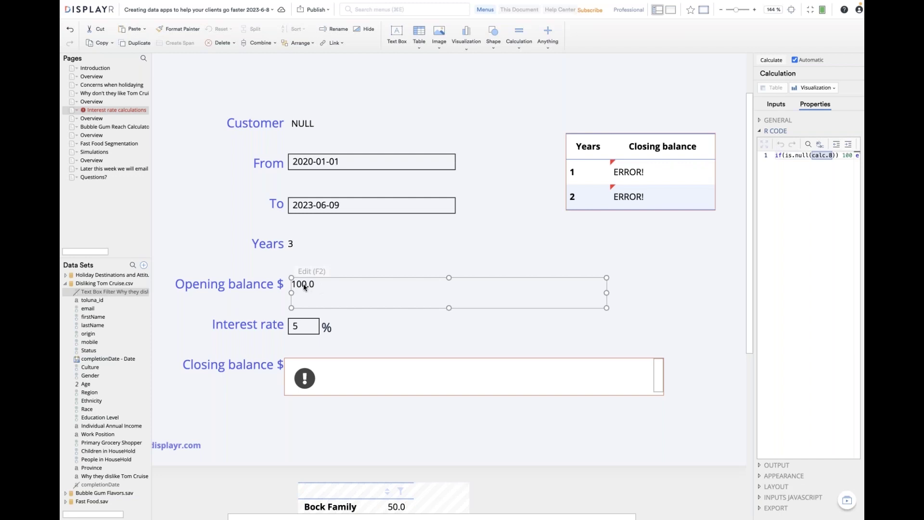
left_click(776, 120)
triple_click(785, 141)
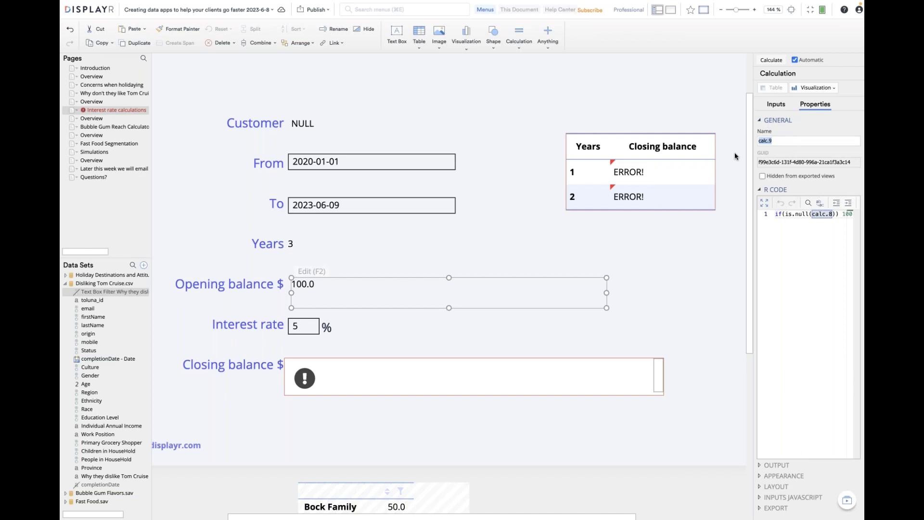
type("balance")
key("Tab")
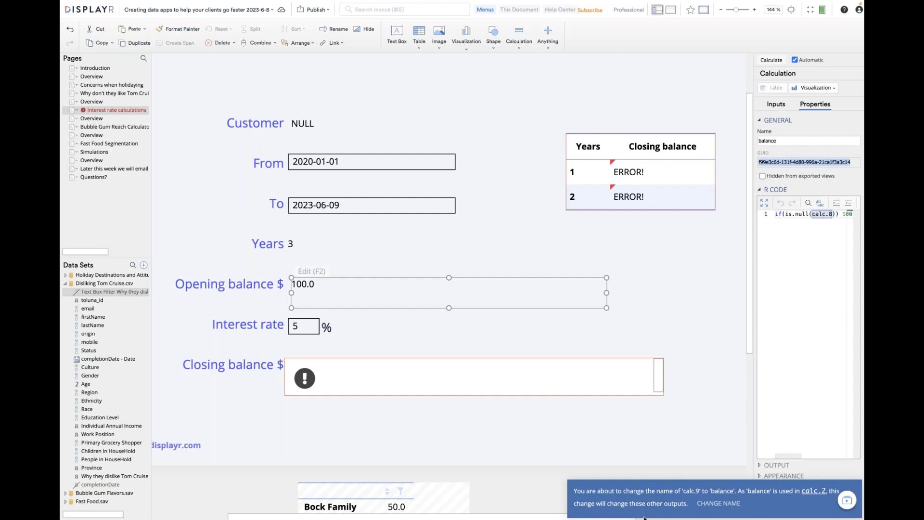
left_click(721, 509)
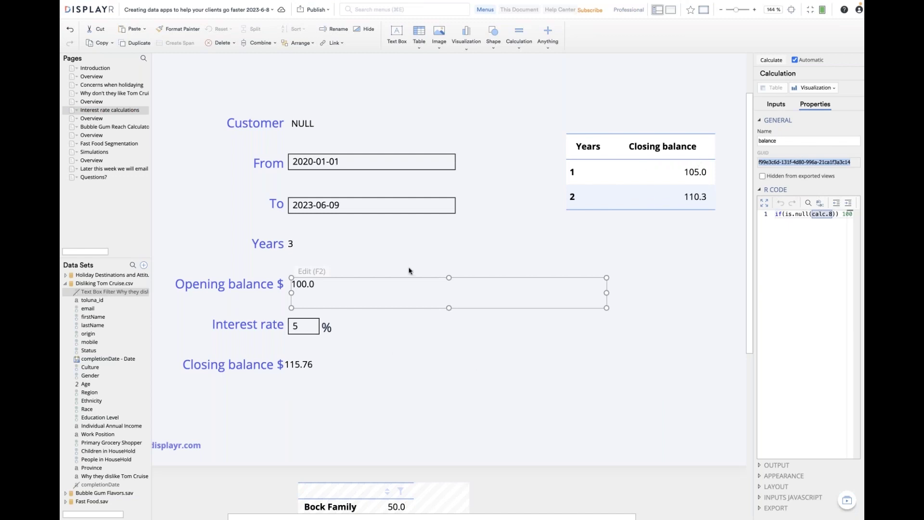
left_click_drag(607, 308, 439, 302)
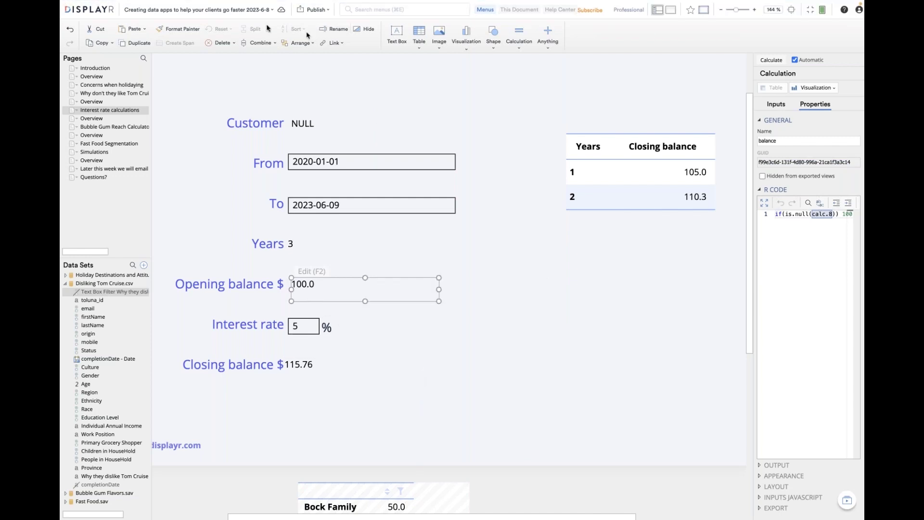
Republish the document to the web with login and password required.
left_click(321, 17)
left_click(337, 34)
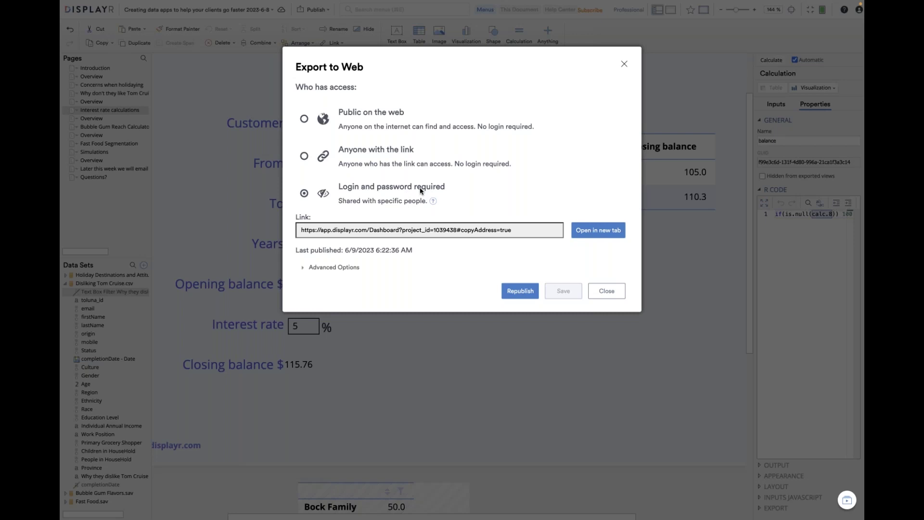
left_click(515, 295)
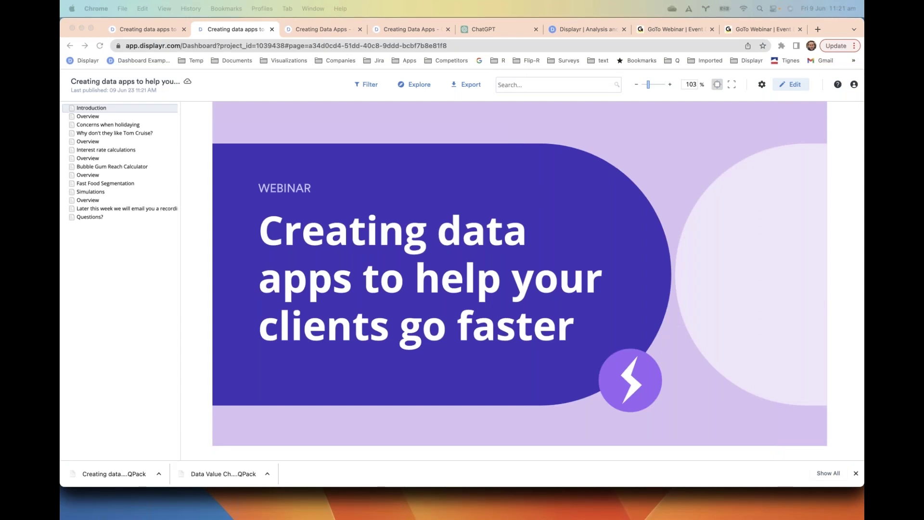
Widen the private browser window showing the published interest rate page and set the Interest rate to 4 %.
left_click(410, 38)
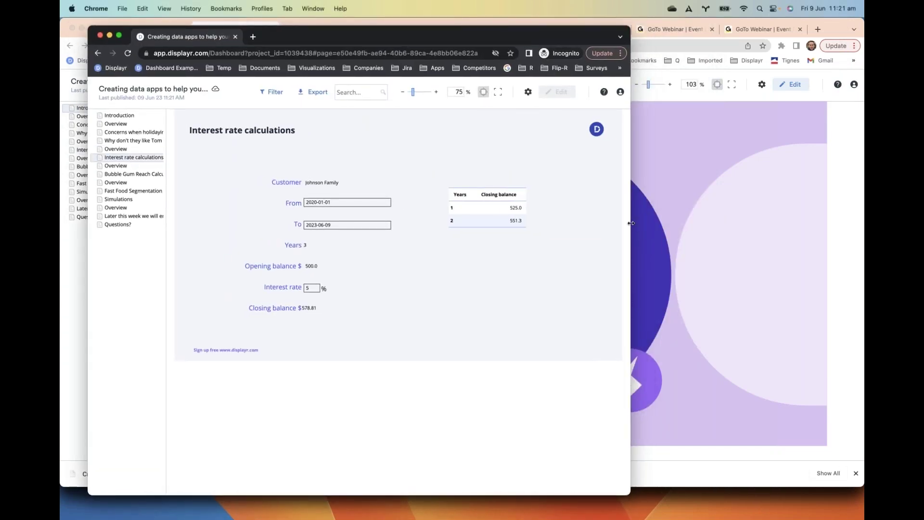
left_click_drag(636, 224, 854, 218)
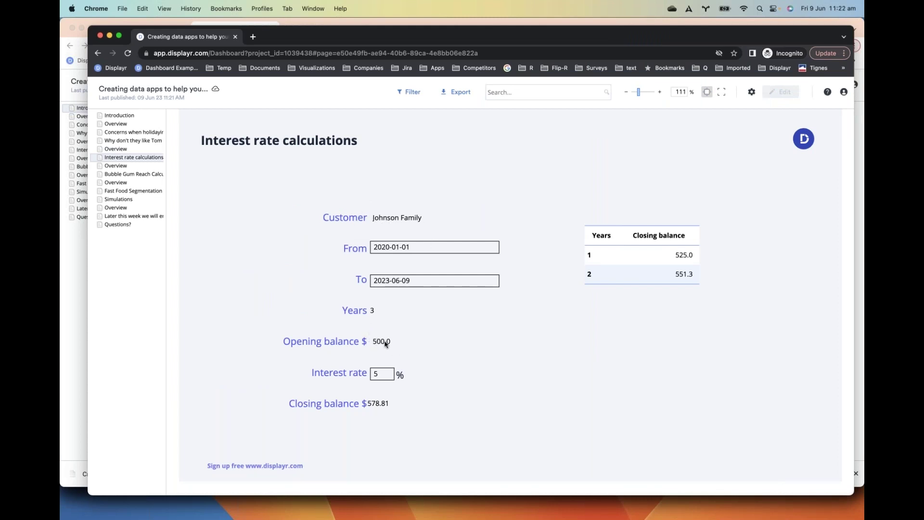
double_click(373, 373)
key("Tab")
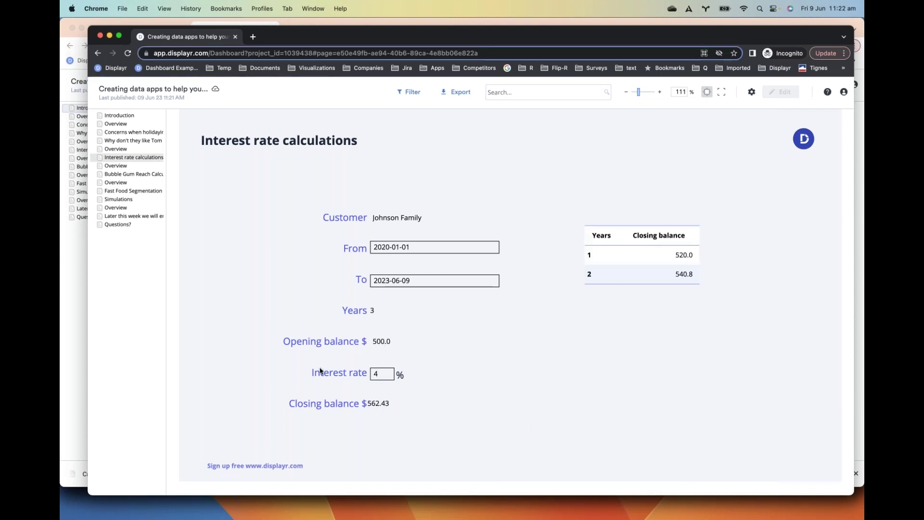
Move the private window out of the way, return to the document's editing tab and close the Export to Web dialog.
left_click_drag(365, 38, 752, 0)
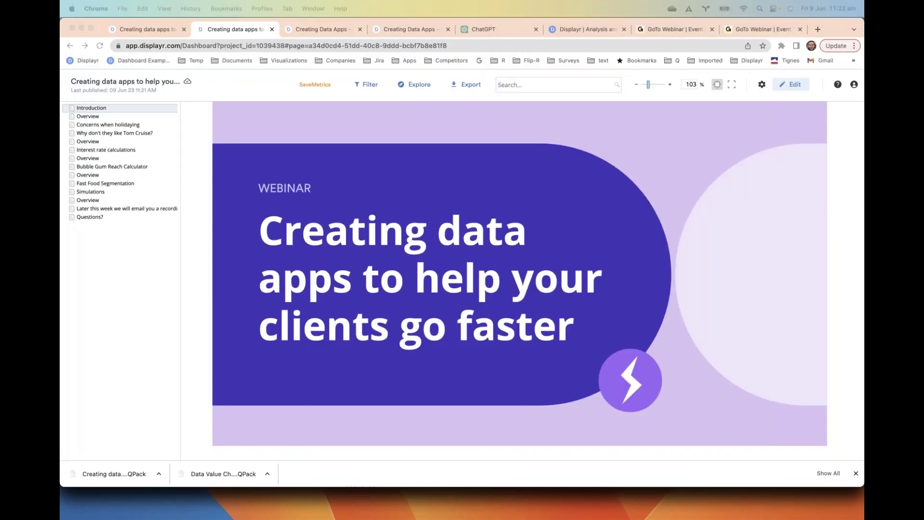
left_click(161, 35)
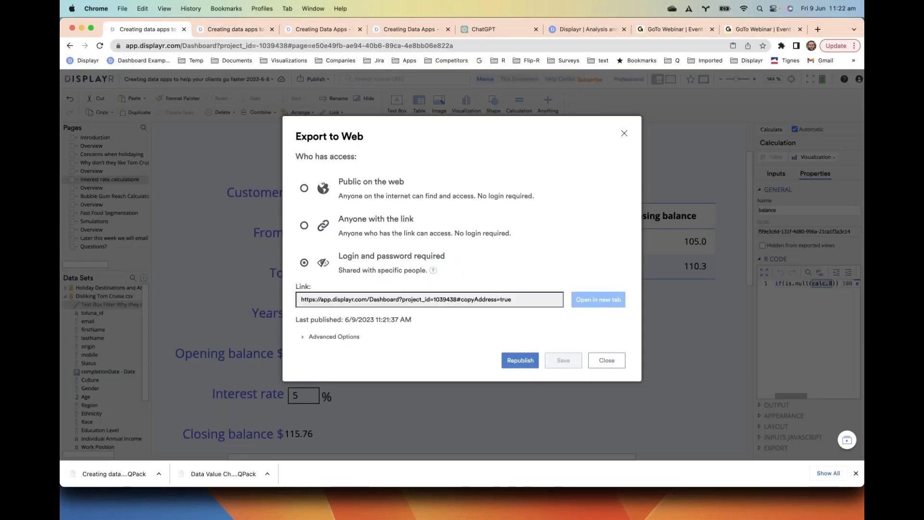
left_click(604, 367)
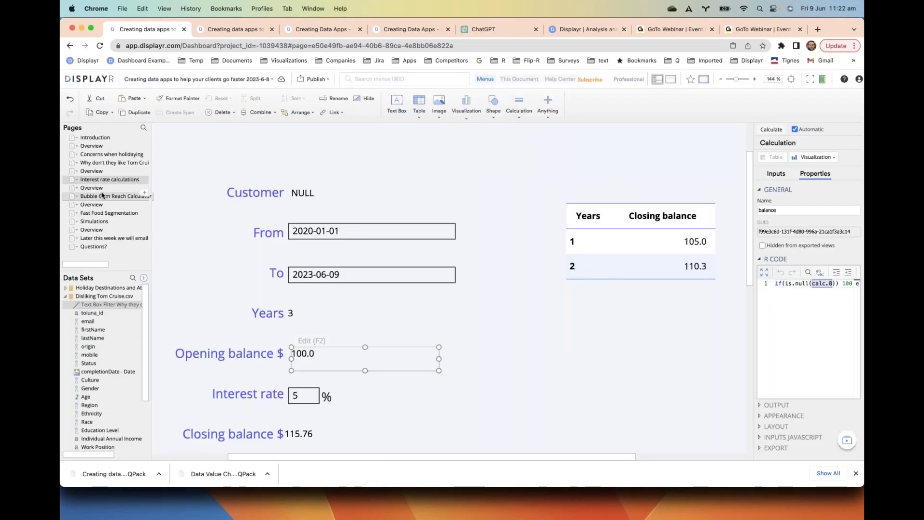
Show the Overview page that follows Interest rate calculations, fitted to the window in full screen.
left_click(99, 189)
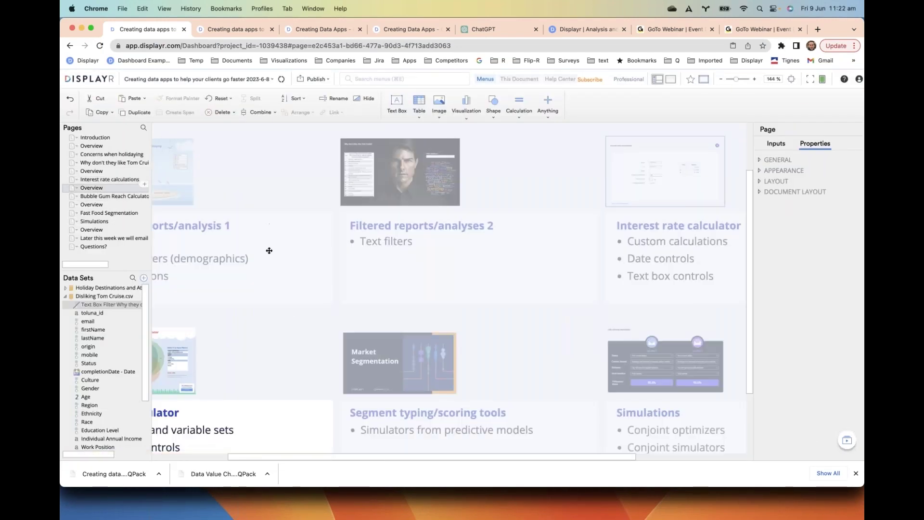
left_click(792, 80)
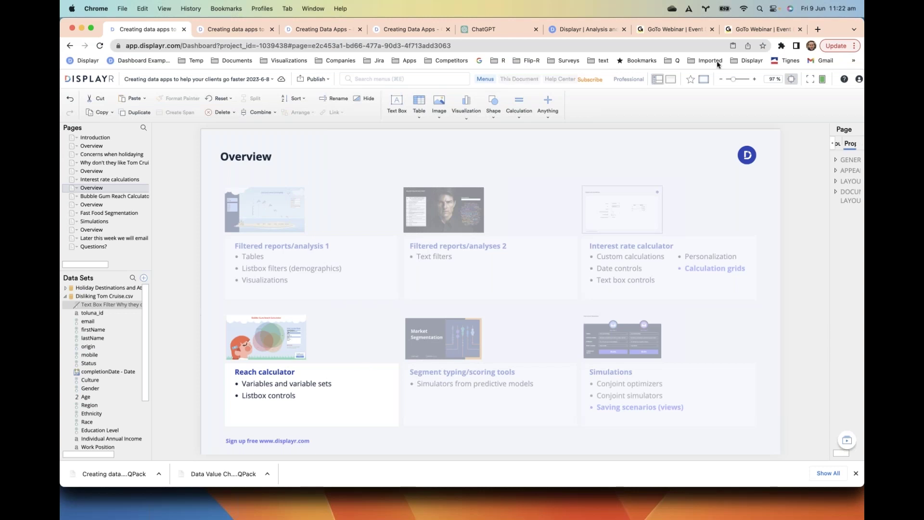
left_click(811, 79)
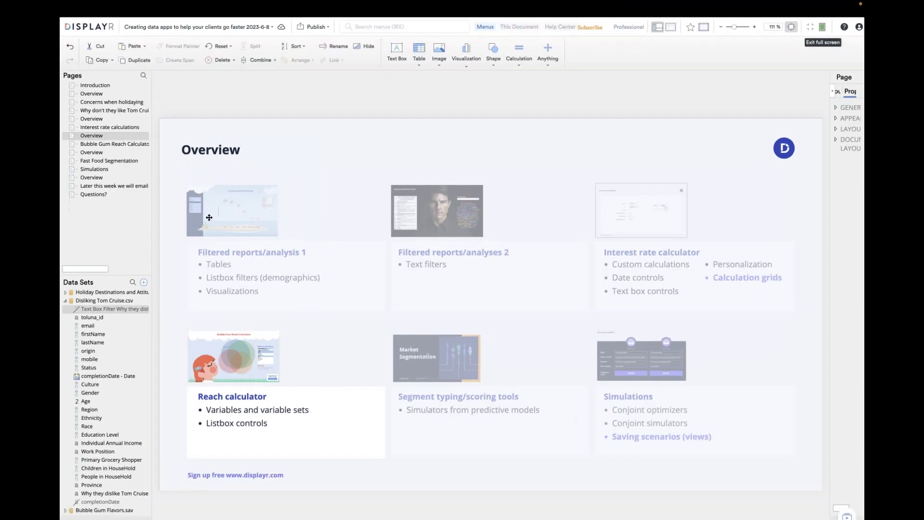
Open the Bubble Gum Reach Calculator page, collapse the Disliking Tom Cruise.csv data set and expand Bubble Gum Flavors.sav.
key("Page_Down")
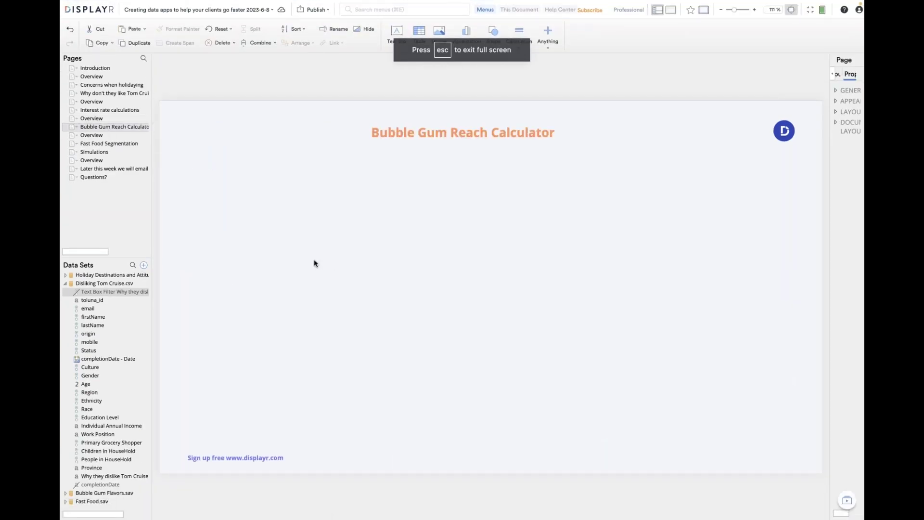
left_click(66, 283)
left_click(66, 292)
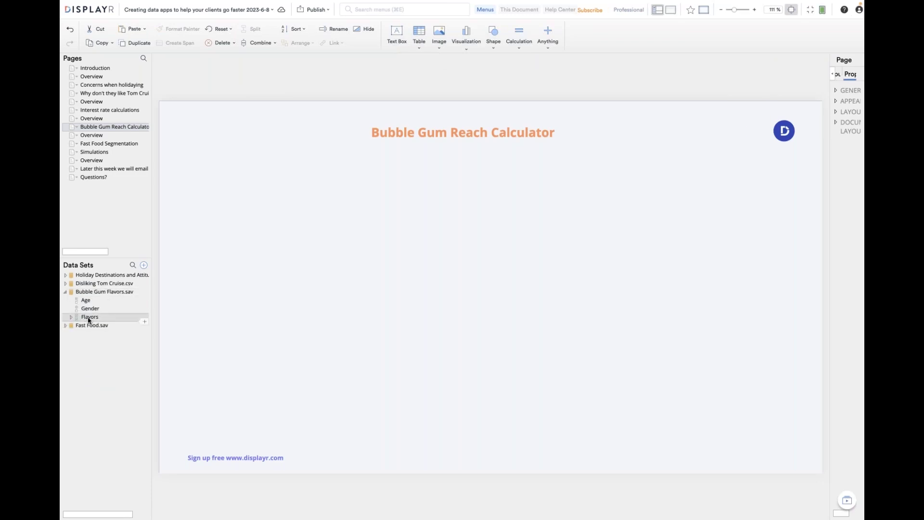
Examine the raw values of the Flavors variable set in an enlarged Data Editor, then close the editor.
right_click(89, 317)
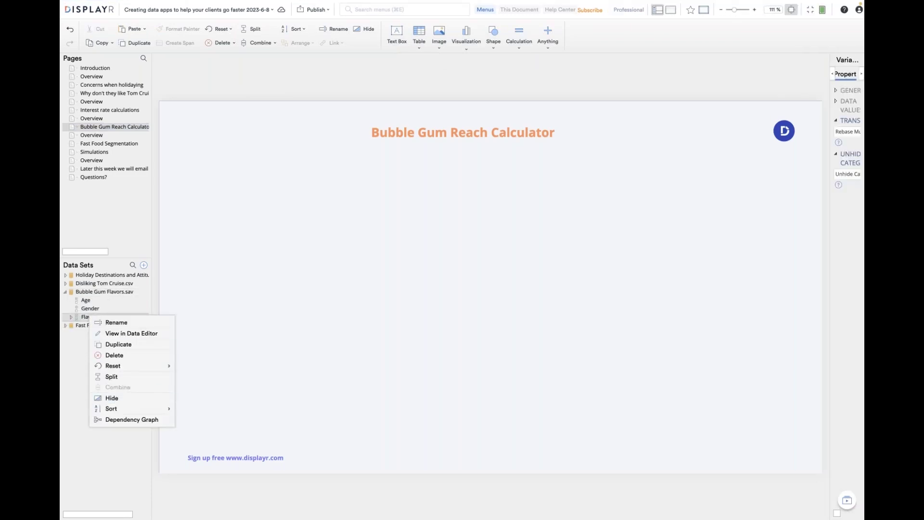
left_click(149, 336)
left_click_drag(298, 438, 299, 278)
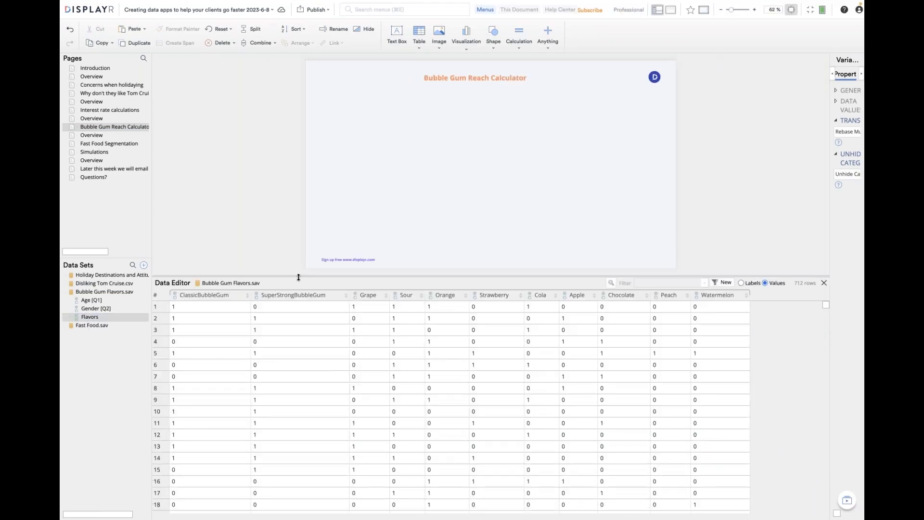
mouse_move(258, 319)
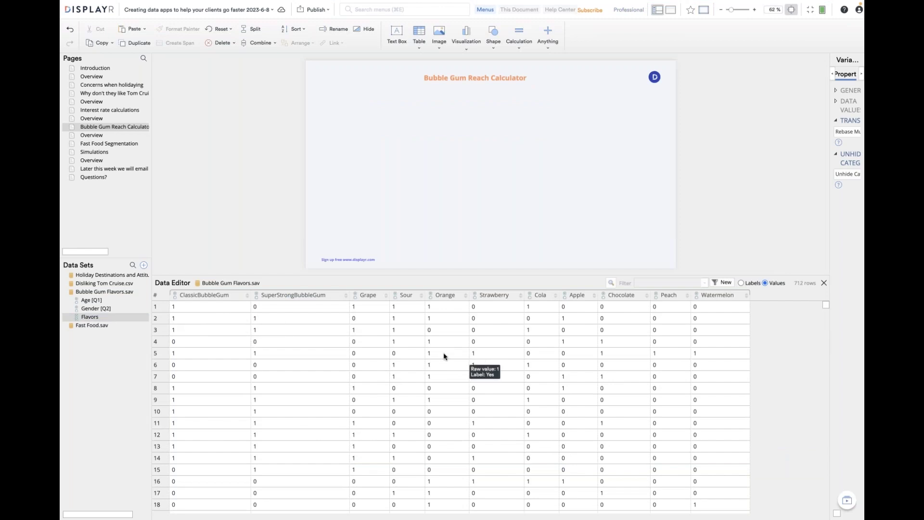
mouse_move(203, 313)
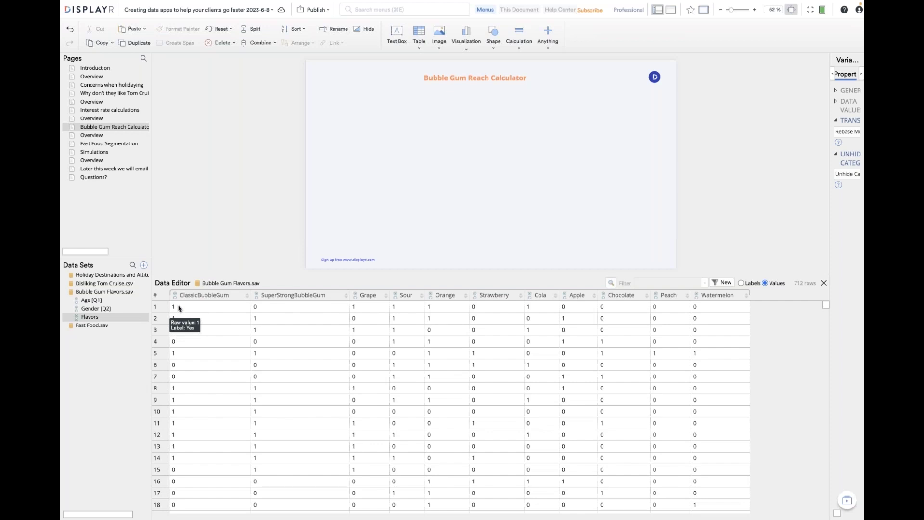
mouse_move(284, 310)
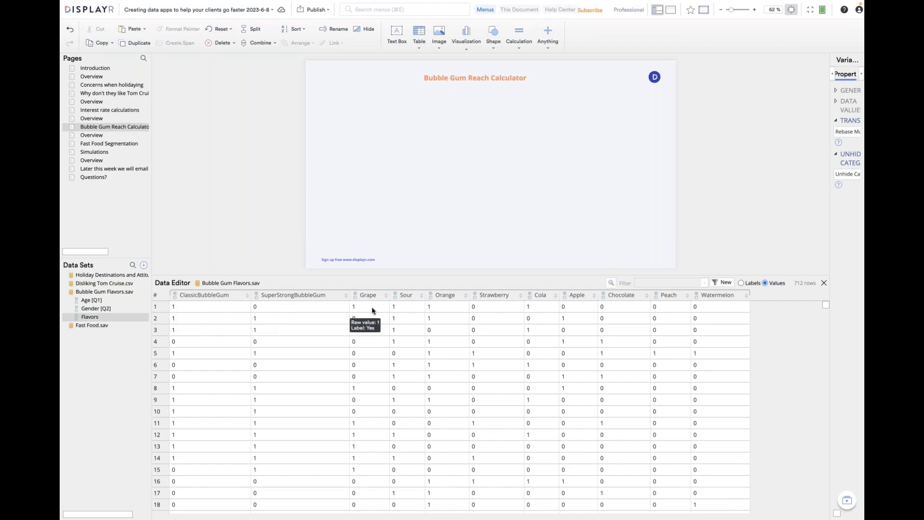
mouse_move(546, 309)
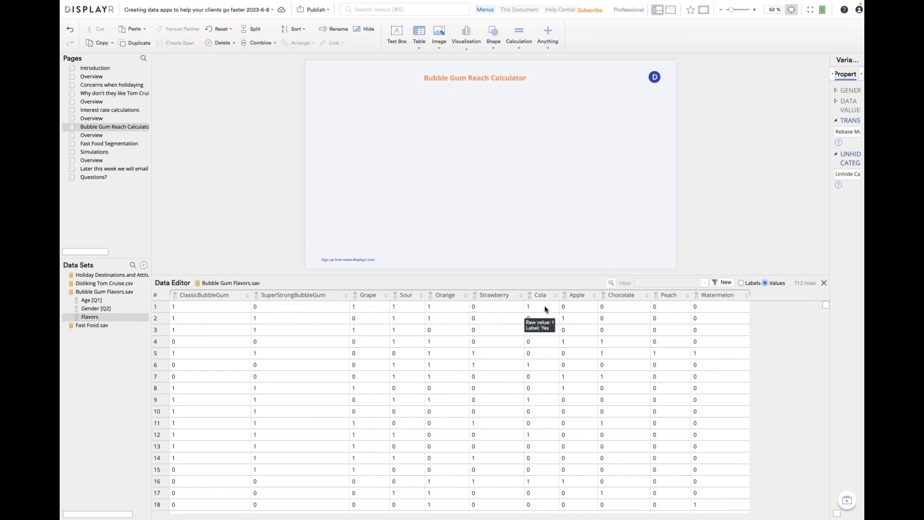
mouse_move(532, 364)
left_click(823, 283)
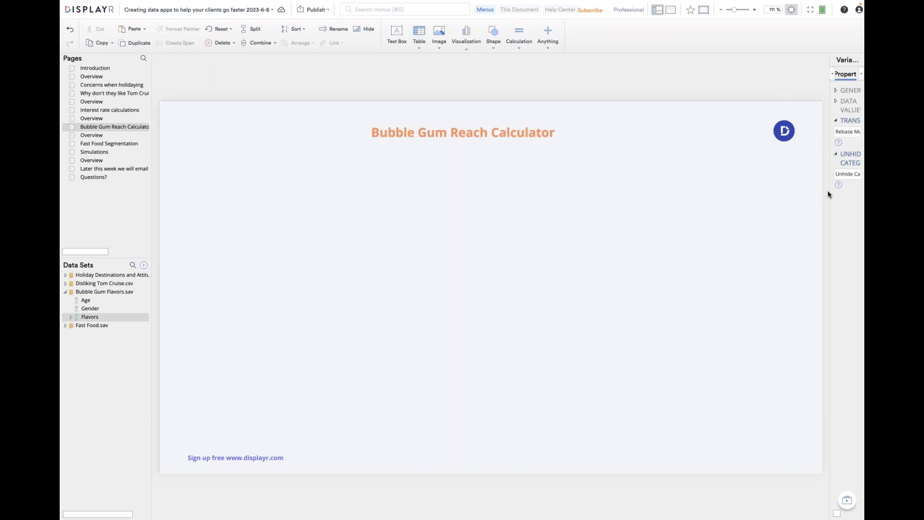
Insert a List Box control on the Bubble Gum Reach Calculator page.
left_click_drag(831, 194, 787, 194)
left_click(548, 33)
mouse_move(599, 99)
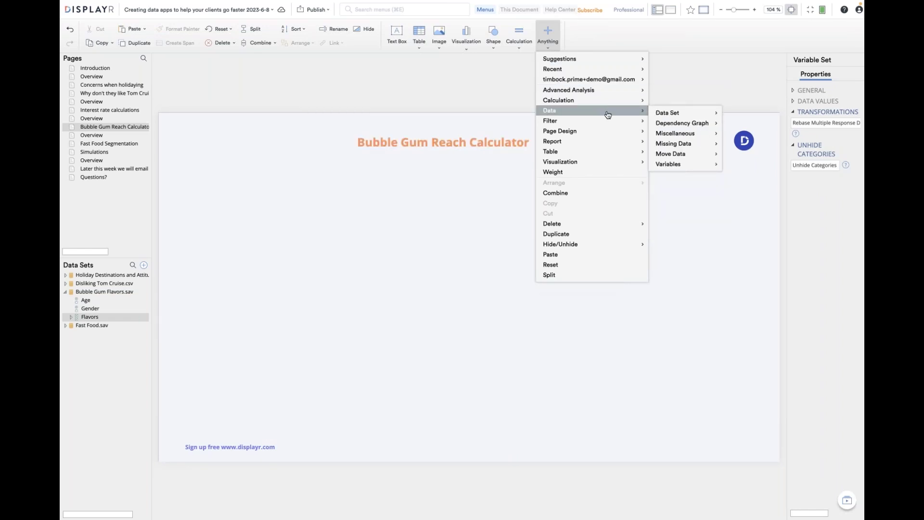
mouse_move(602, 131)
mouse_move(675, 145)
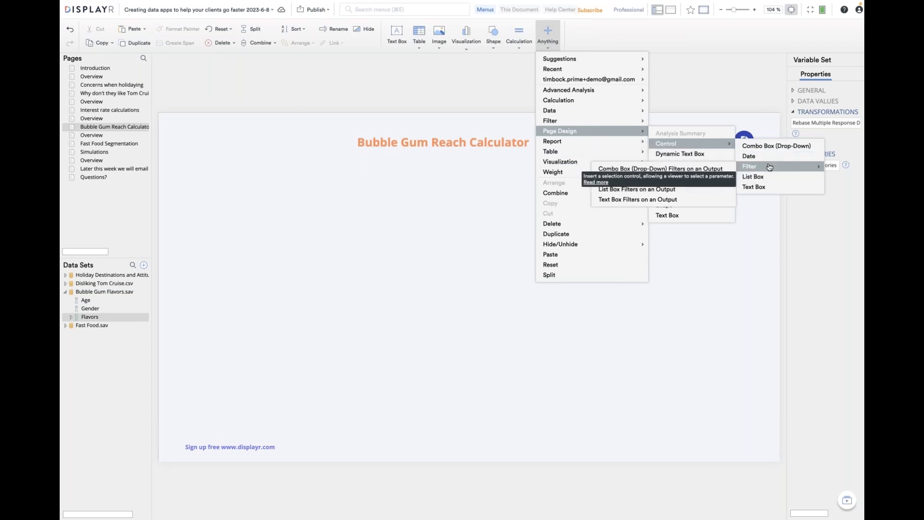
left_click(754, 176)
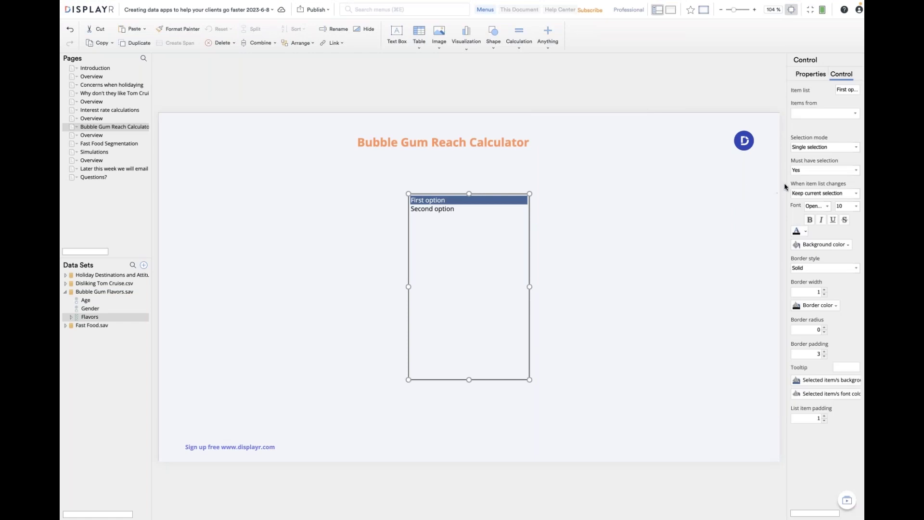
Clear the list box's default item list and take its items from Flavors [Bubble Gum Flavors.sav].
left_click_drag(788, 185, 721, 185)
left_click(779, 90)
key("BackSpace")
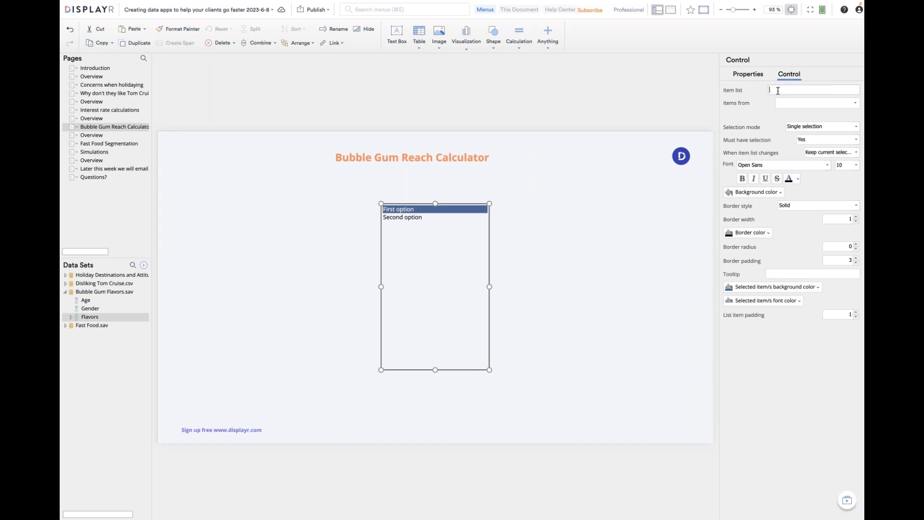
left_click(799, 103)
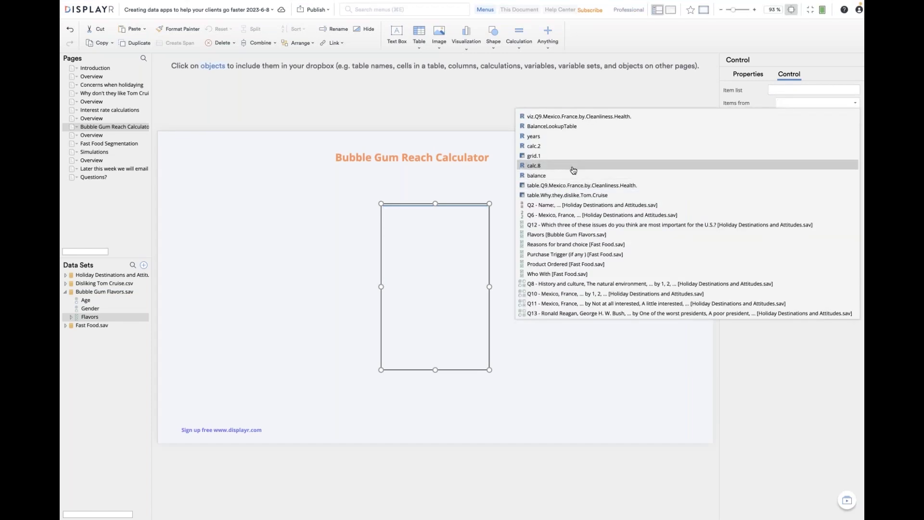
left_click(563, 235)
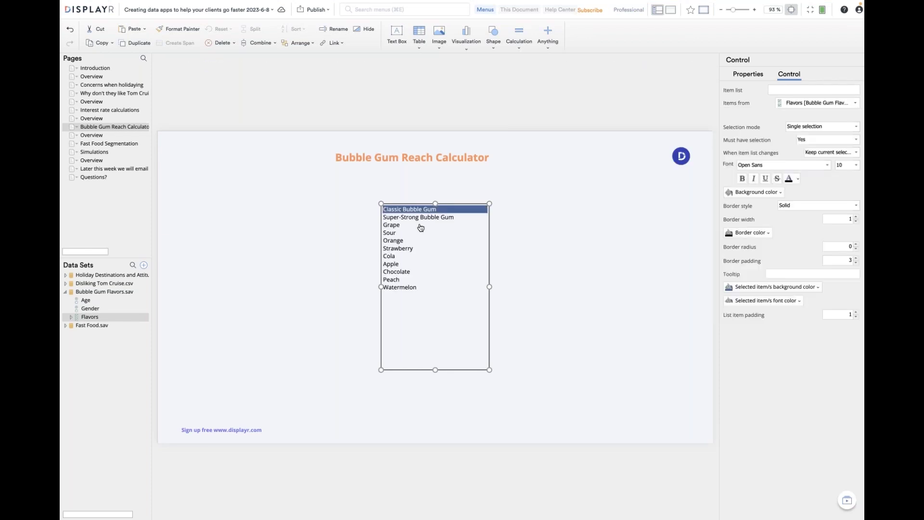
Shorten the flavors list box to fit its items and move it to the right side of the page.
left_click_drag(490, 370, 485, 304)
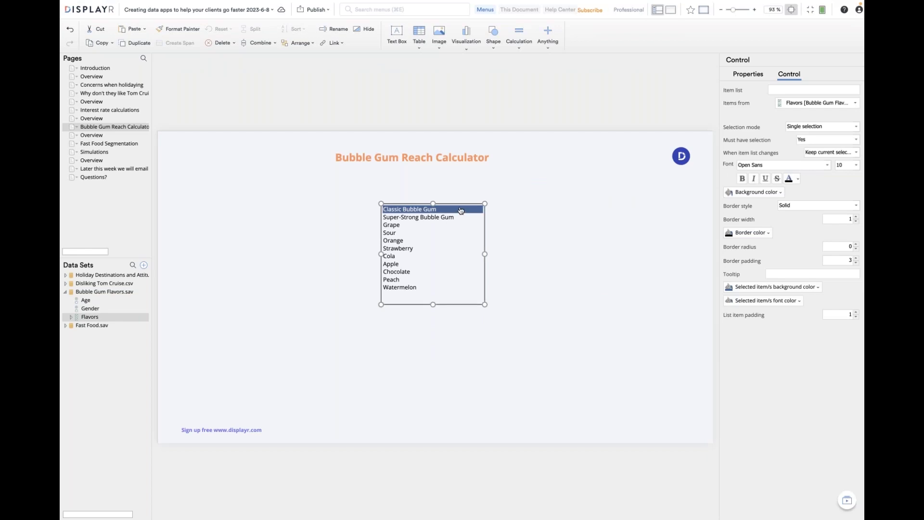
left_click_drag(468, 201, 617, 203)
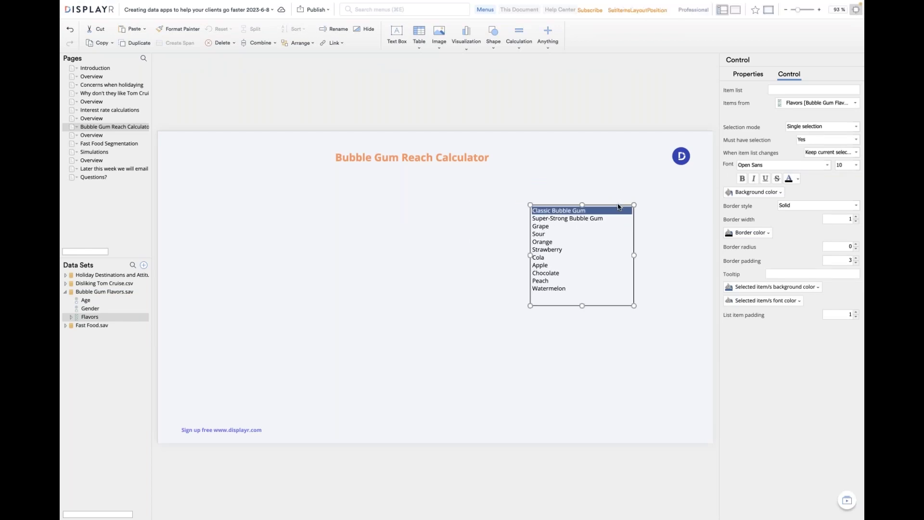
Select Orange in the flavors list box and switch its selection mode to Multiple selection.
left_click(555, 236)
left_click(557, 259)
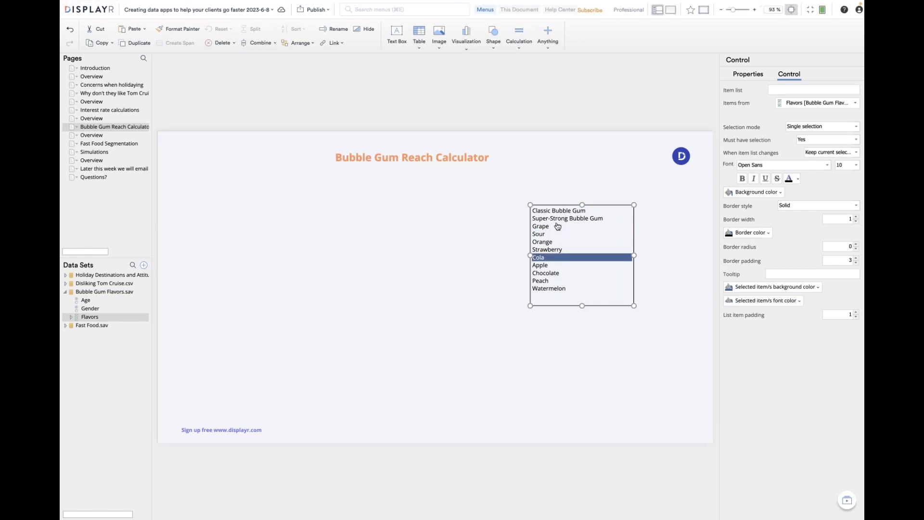
left_click(559, 227)
left_click(565, 242)
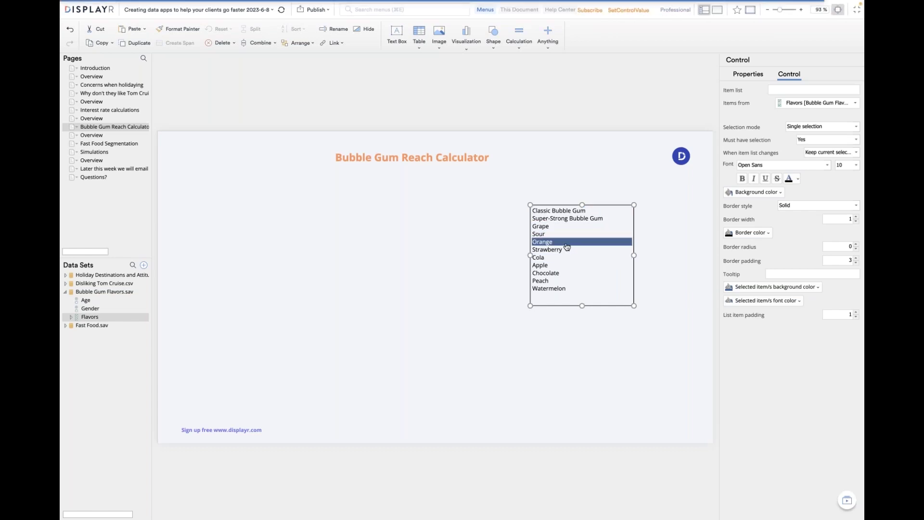
left_click(805, 127)
left_click(801, 146)
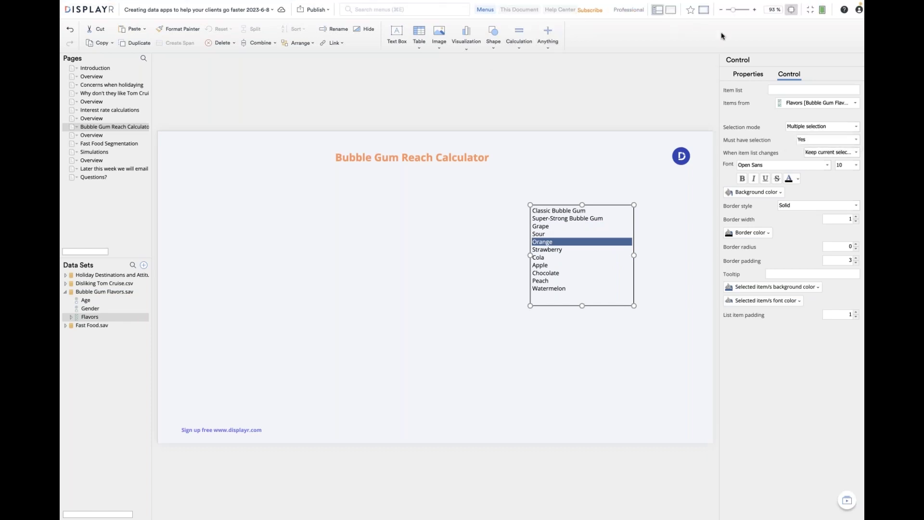
Draw a large calculation in the empty area beside the list box and begin its code with the Flavors variable set and square brackets.
left_click(754, 10)
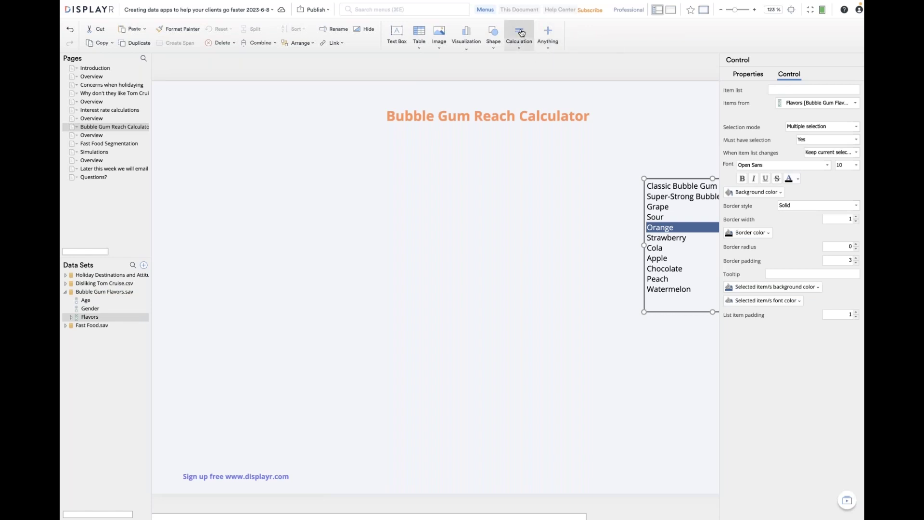
left_click_drag(220, 178, 458, 428)
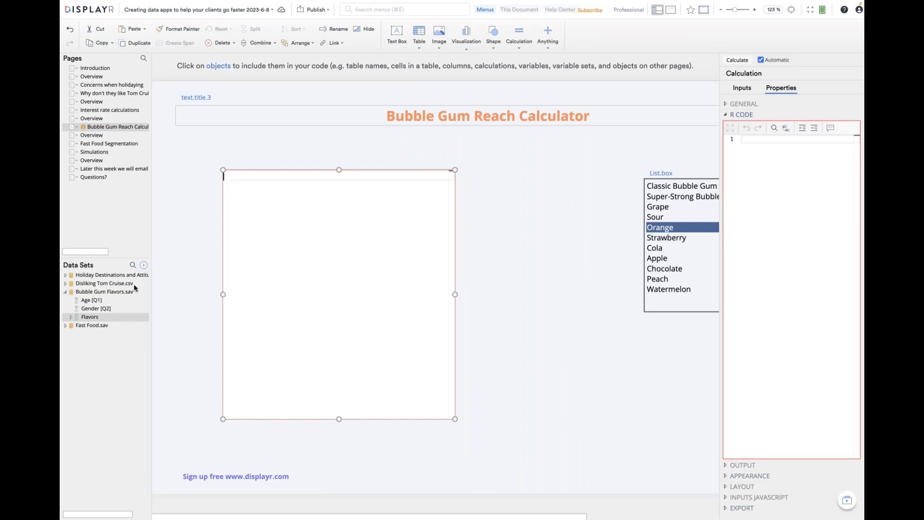
left_click(142, 318)
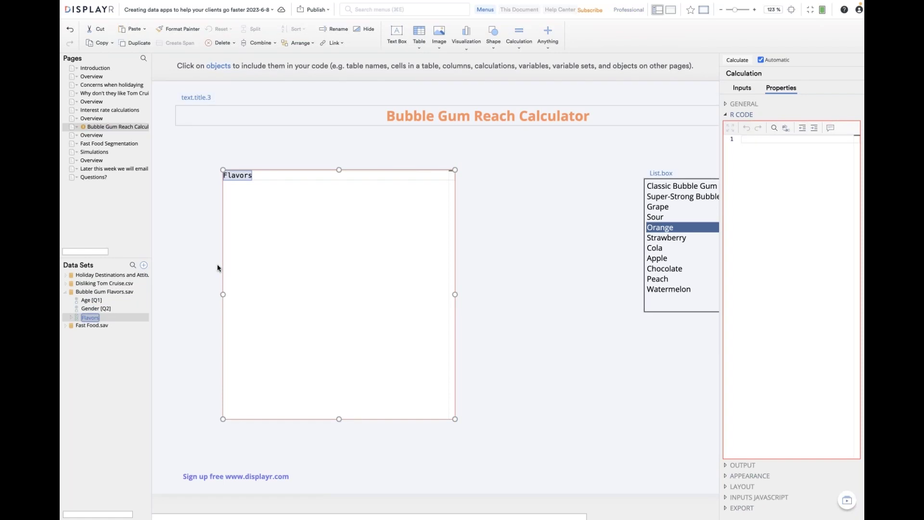
type("[")
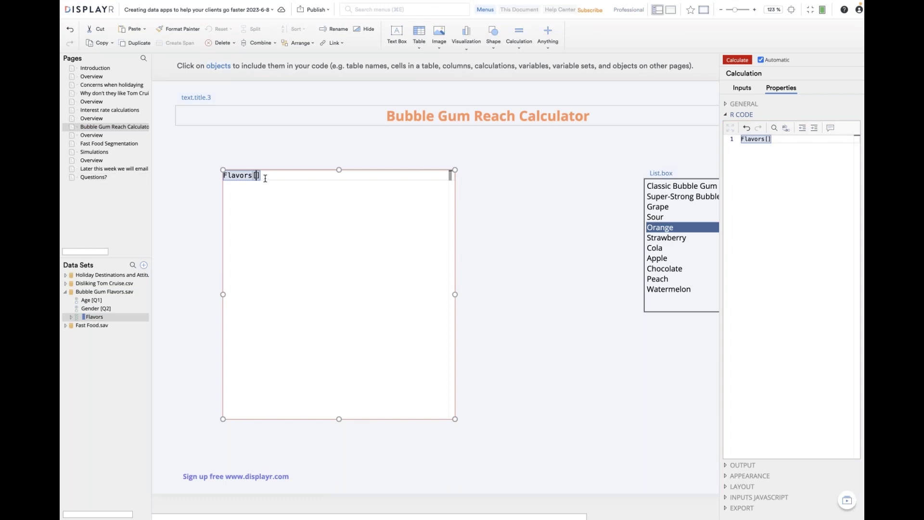
Complete the calculation's code as Flavors[,List.box], run it, and add Grape to the list box selection.
type("1:10,")
key("Left")
key("BackSpace")
key("BackSpace")
key("BackSpace")
key("BackSpace")
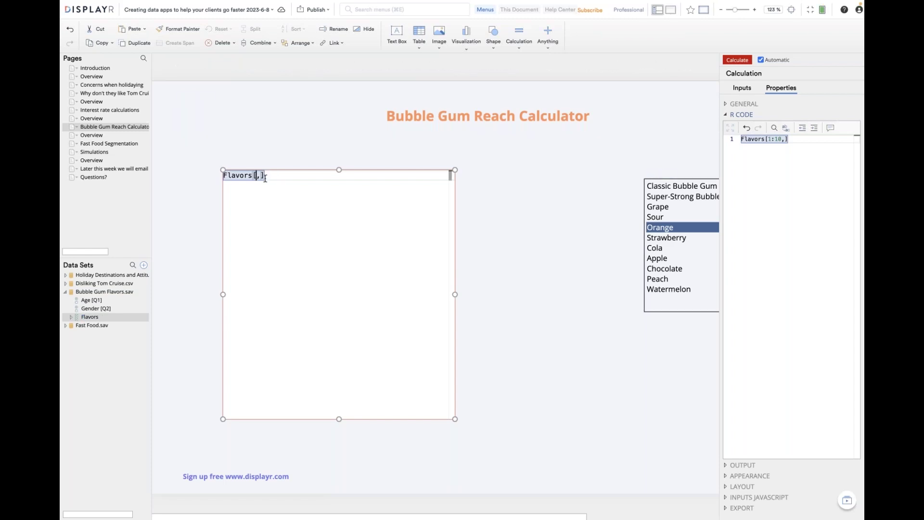
key("Right")
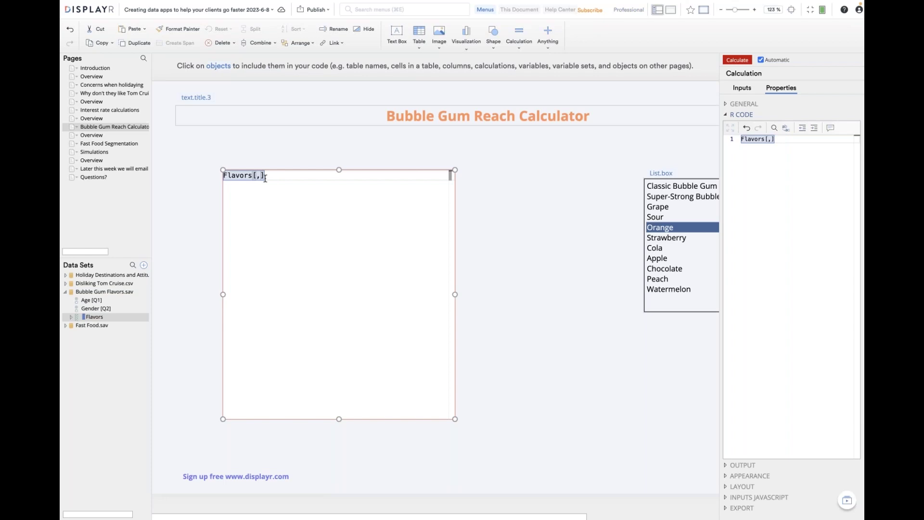
left_click(662, 173)
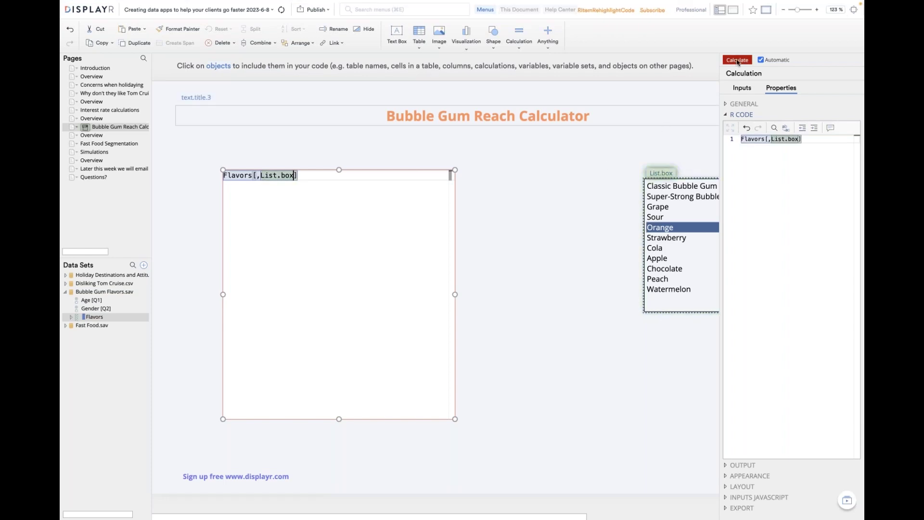
key("Escape")
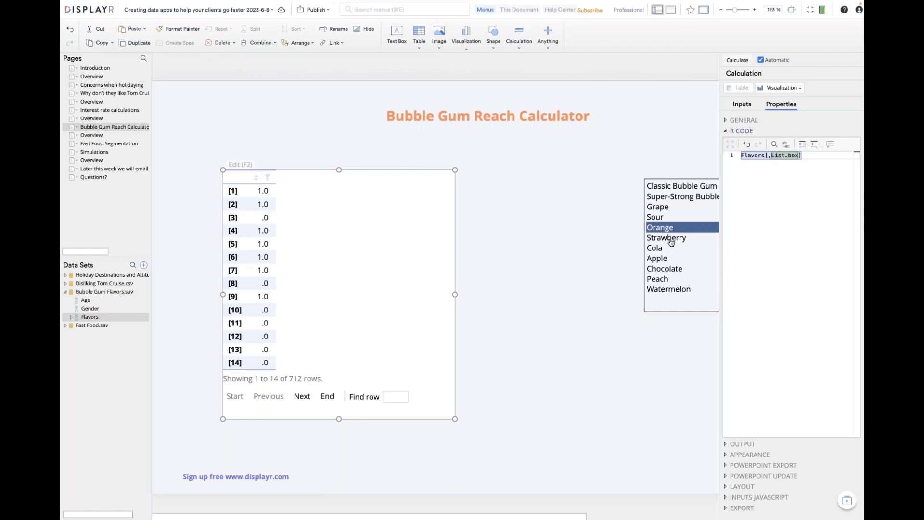
left_click(671, 212)
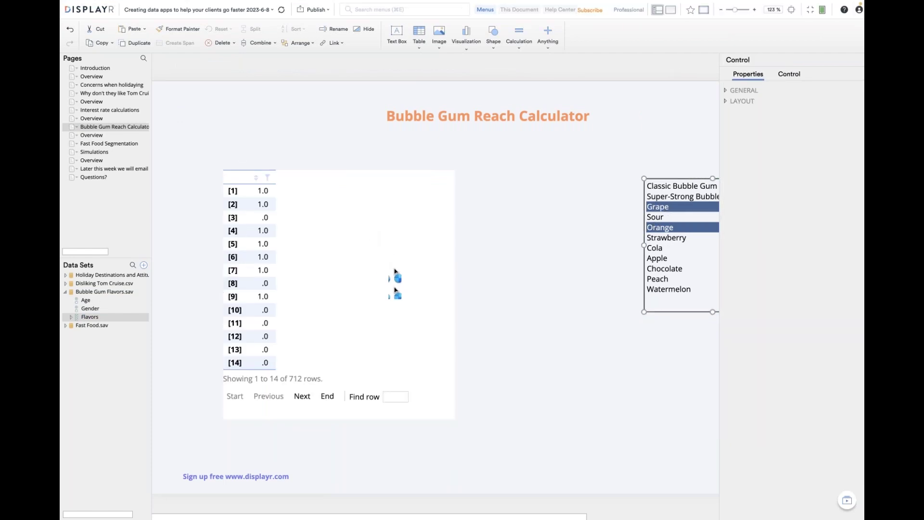
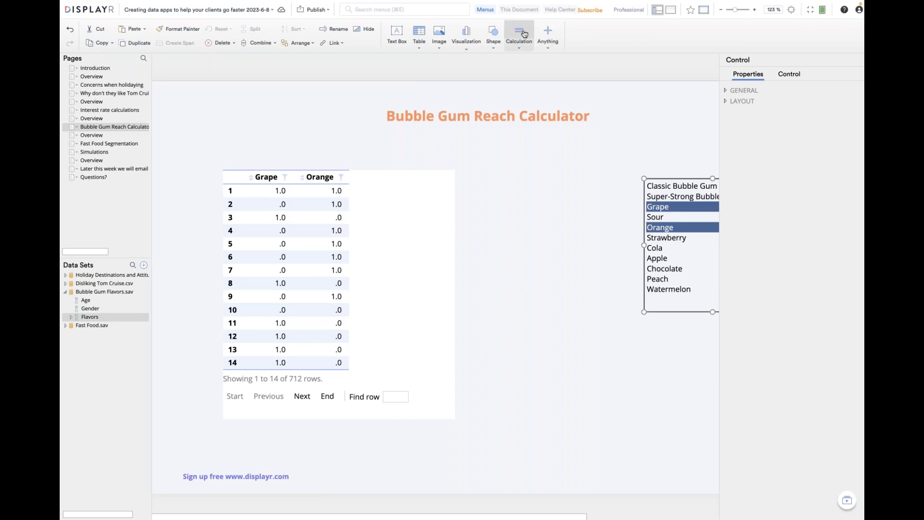
Draw a second calculation below the list box with the code MaxEachRow(calc.9), referencing the flavors table.
left_click_drag(492, 365, 693, 463)
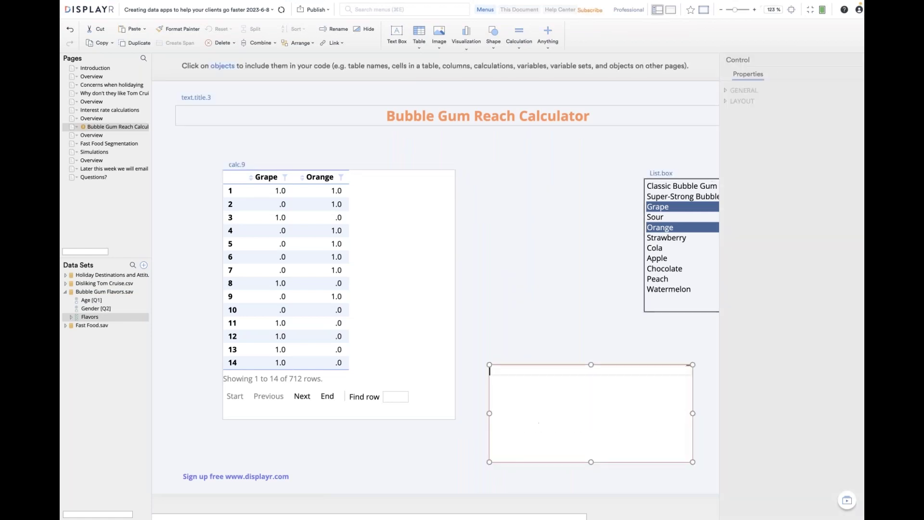
type("Max")
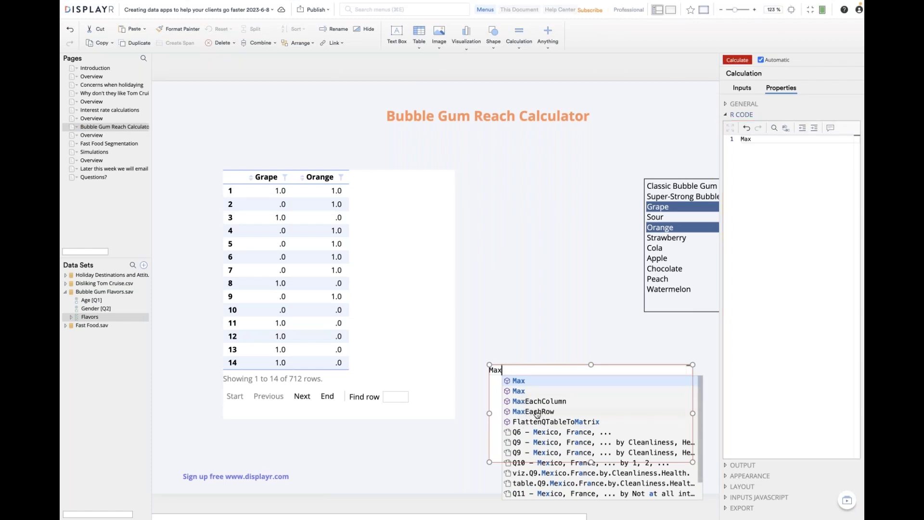
left_click(534, 412)
type("(")
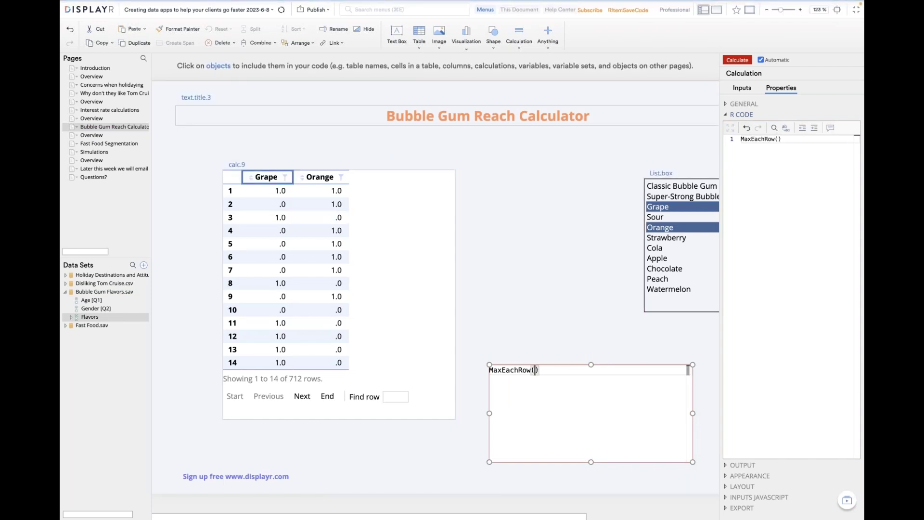
left_click(347, 214)
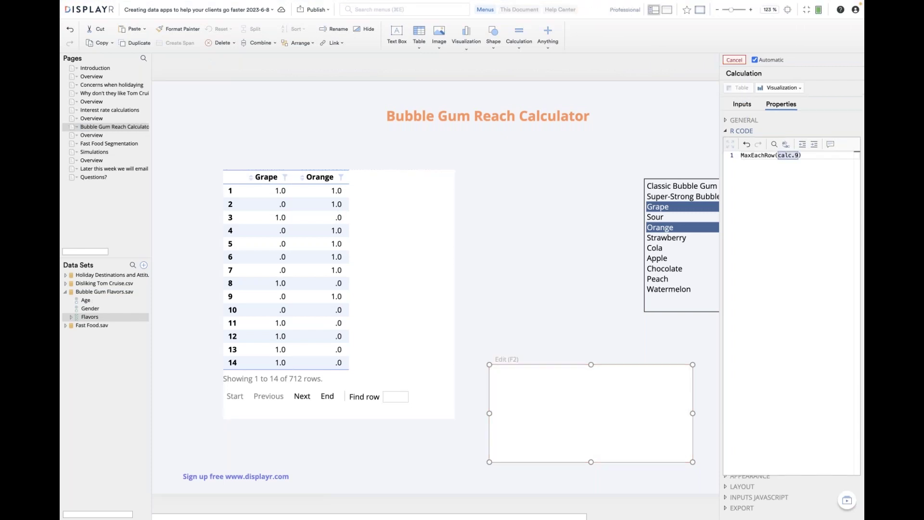
Wrap the new calculation's formula in an average and multiply by 100, giving Average(MaxEachRow(calc.9))*100.
double_click(516, 376)
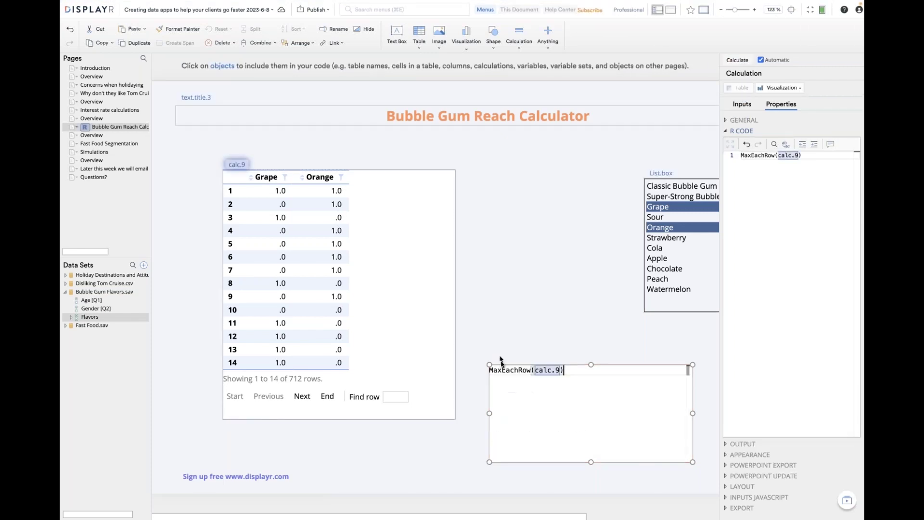
type("Average(")
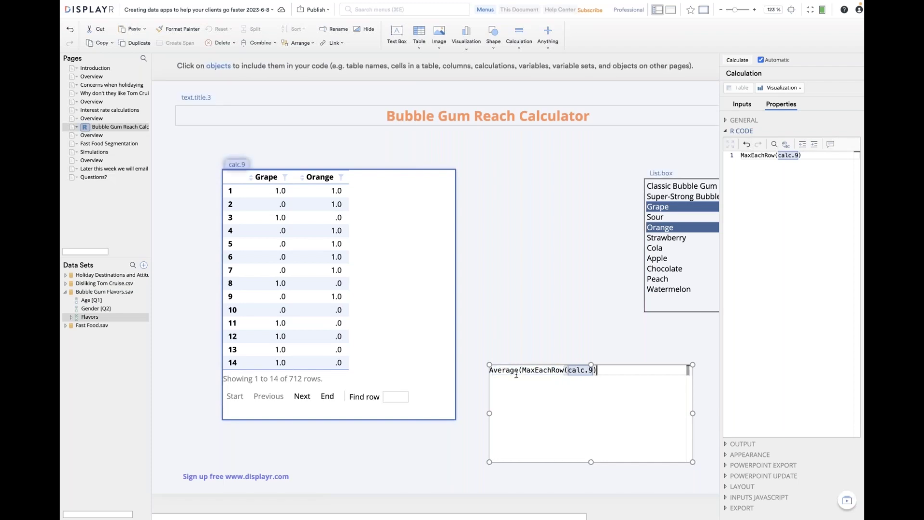
key("End")
type(")")
key("Return")
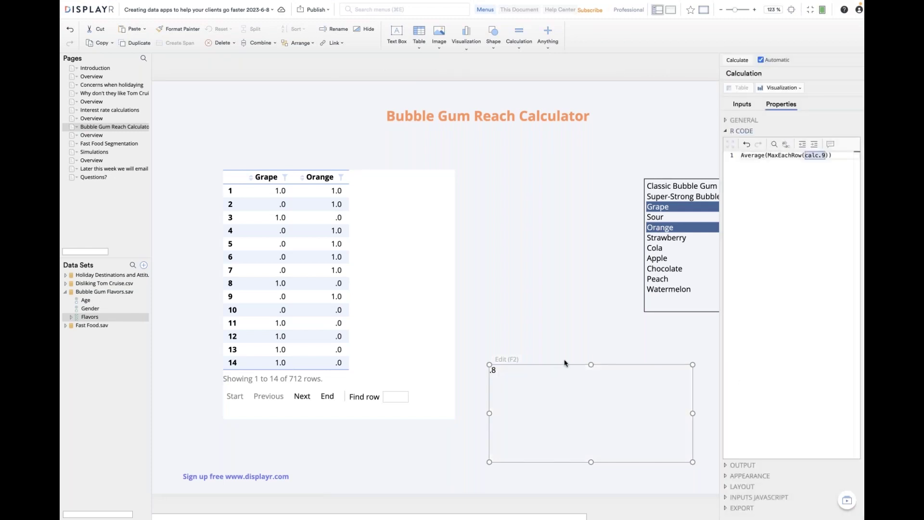
left_click(503, 360)
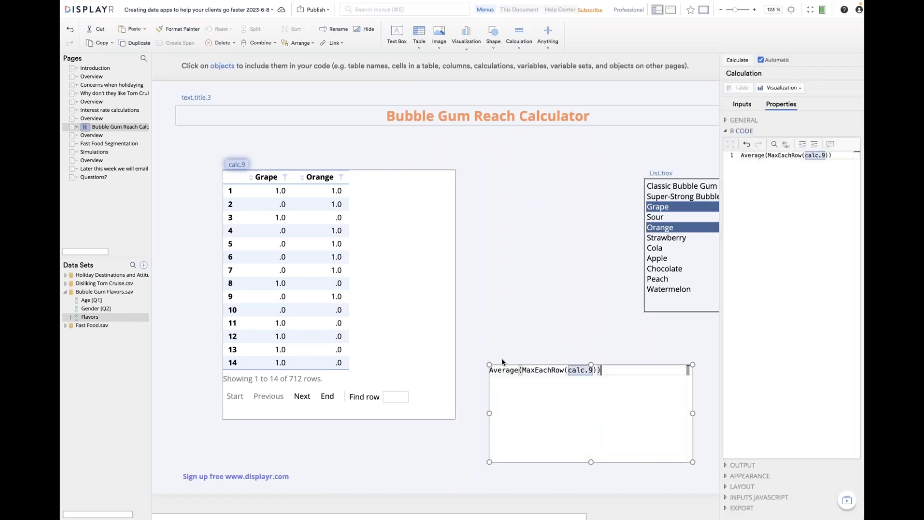
type("*100")
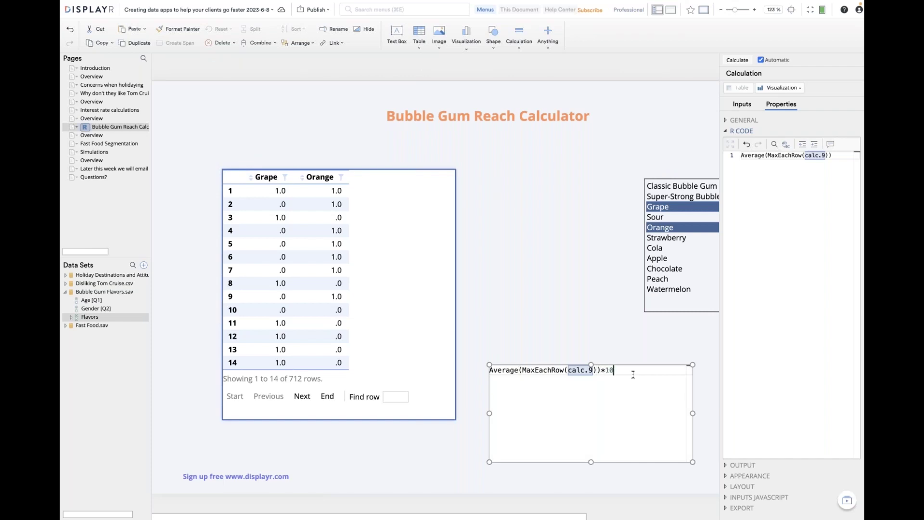
left_click(624, 351)
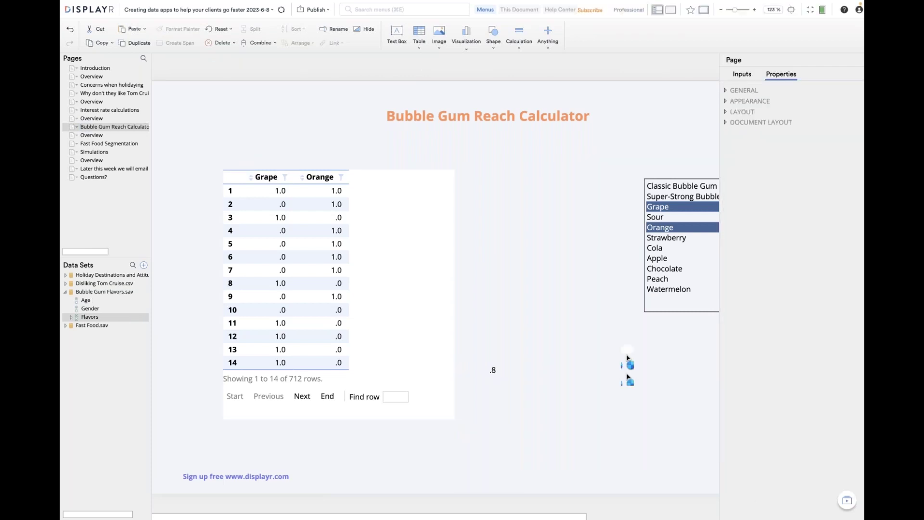
Shrink the average calculation's box to fit its number and format the result as a percentage.
left_click(513, 369)
left_click_drag(692, 463, 544, 384)
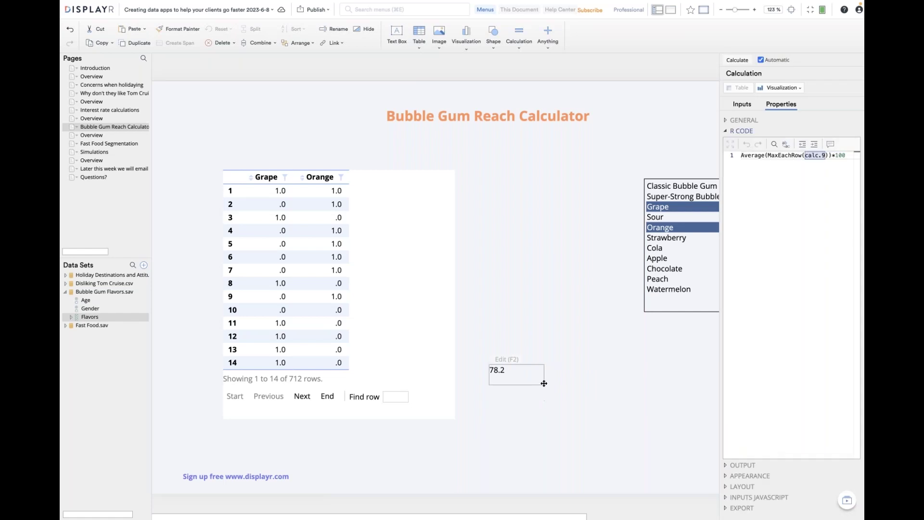
left_click(775, 476)
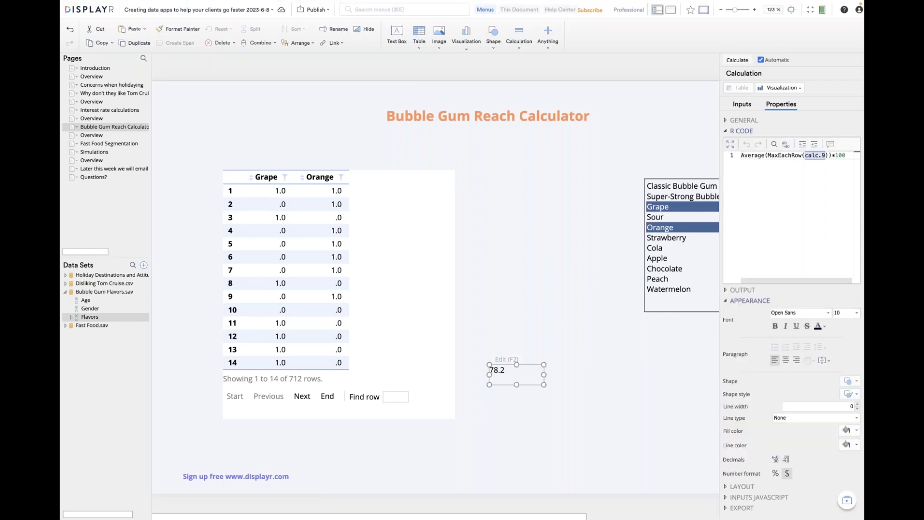
left_click(775, 474)
Move the percentage result directly beneath the list box and label it with a text box reading "Reach".
left_click_drag(532, 361, 703, 329)
left_click(394, 28)
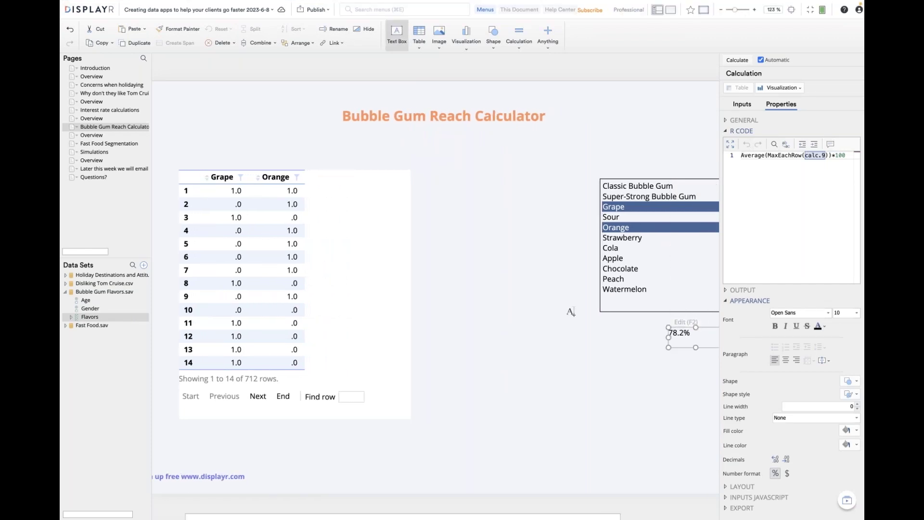
left_click_drag(602, 333, 651, 351)
type("Reach")
left_click(679, 333)
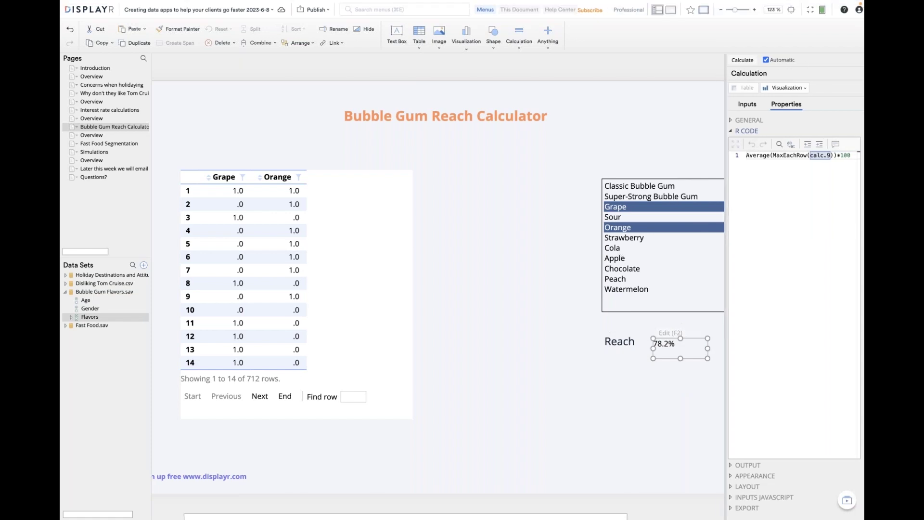
Turn the table of selected flavors into a Venn diagram from the Exotic visualizations.
left_click(393, 203)
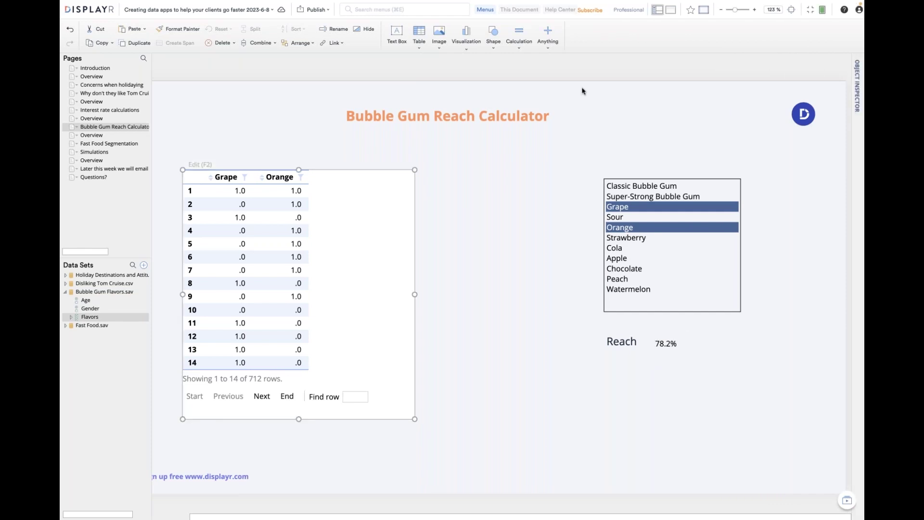
mouse_move(860, 109)
left_click(783, 87)
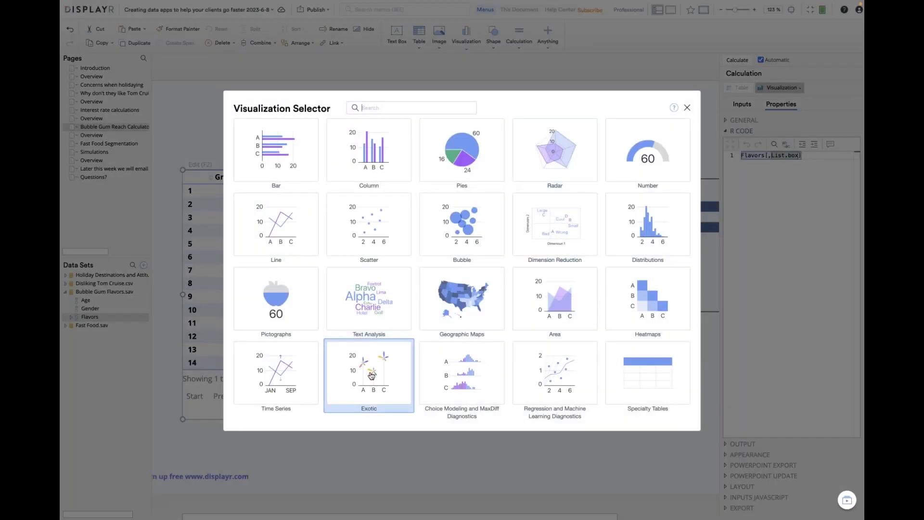
left_click(372, 381)
left_click(541, 209)
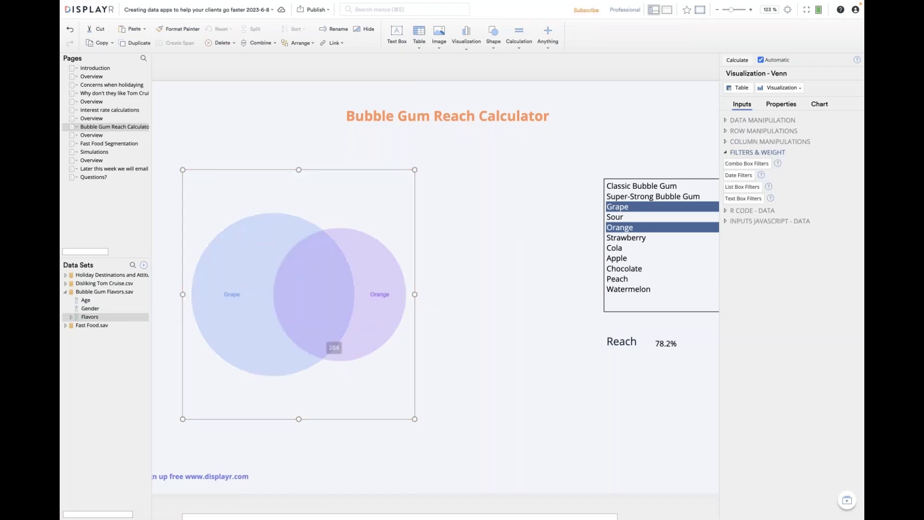
Change the flavors selected in the list box to Classic Bubble Gum and Cola to test the Venn diagram and reach.
left_click(628, 187)
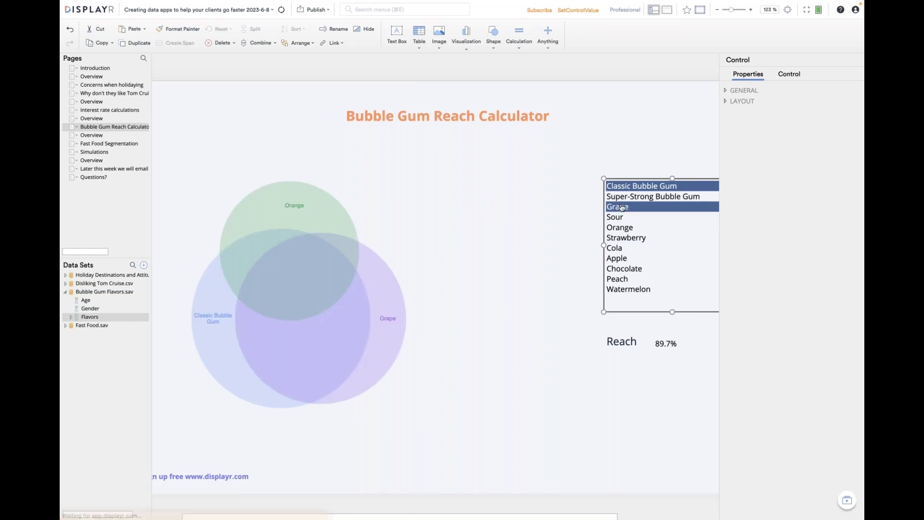
left_click(615, 248)
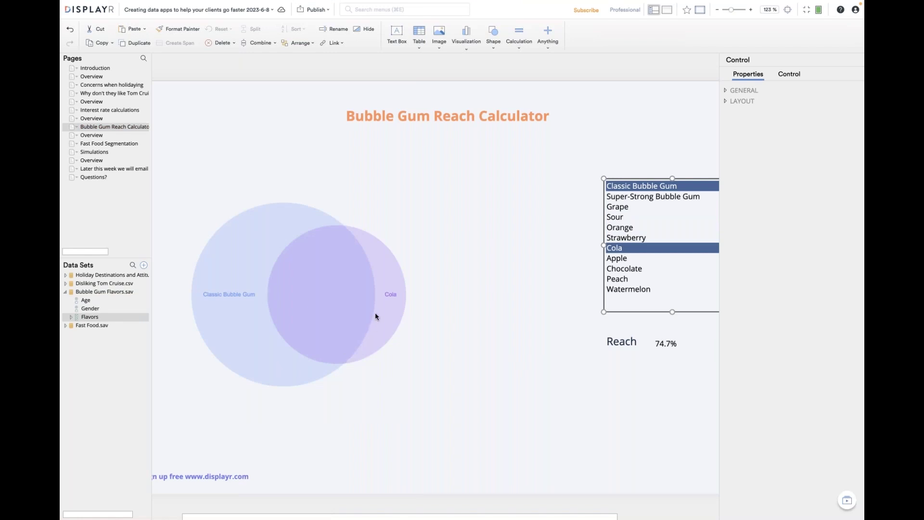
left_click(720, 227)
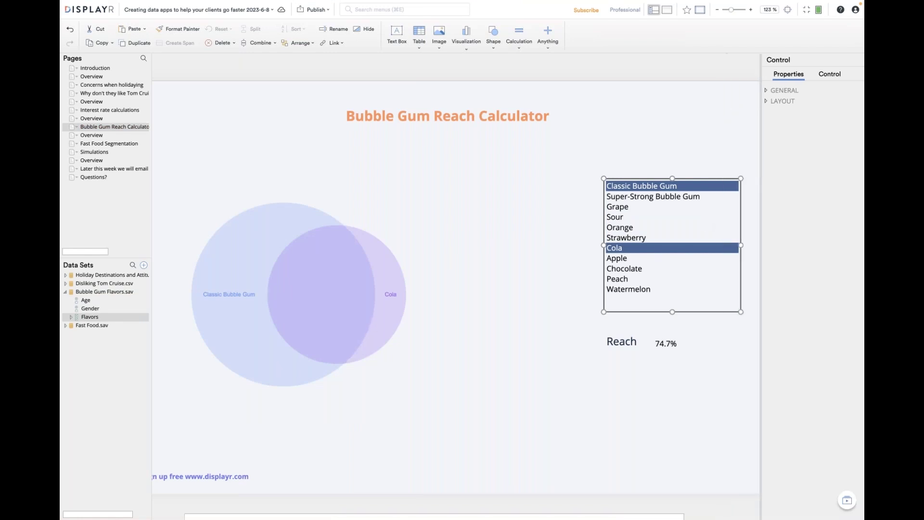
left_click(788, 9)
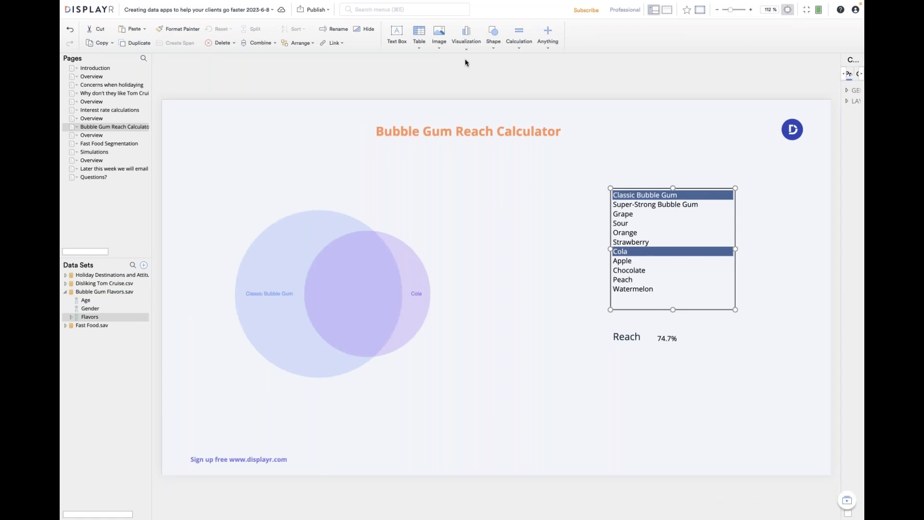
Insert the Bubble Gum Girl.png image from the computer onto the Bubble Gum Reach Calculator page.
left_click(443, 48)
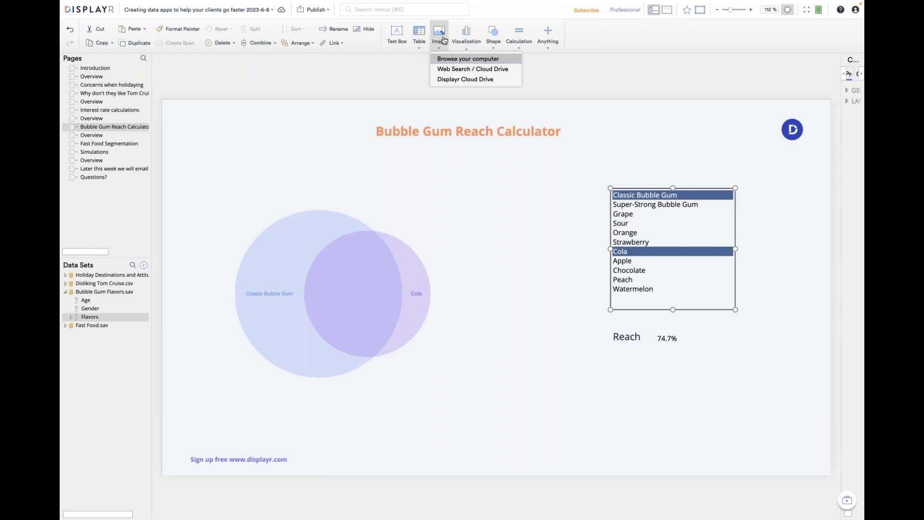
left_click(445, 59)
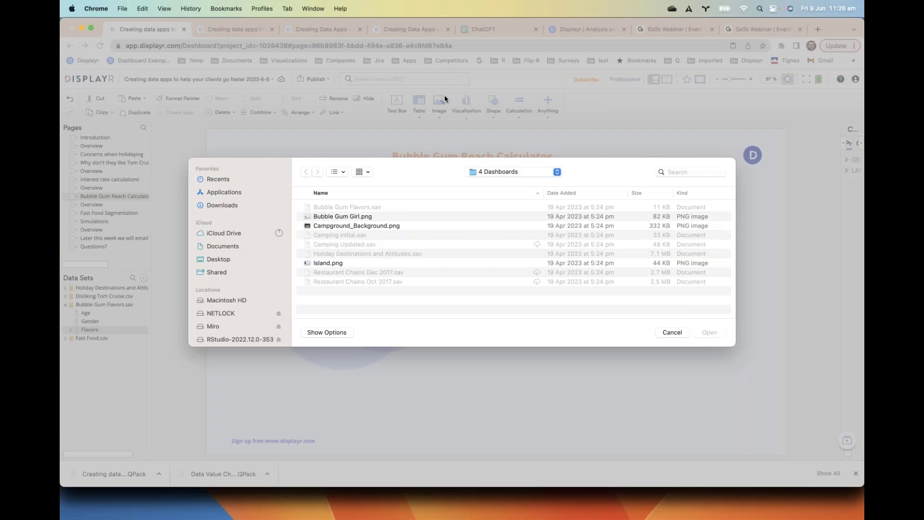
double_click(423, 214)
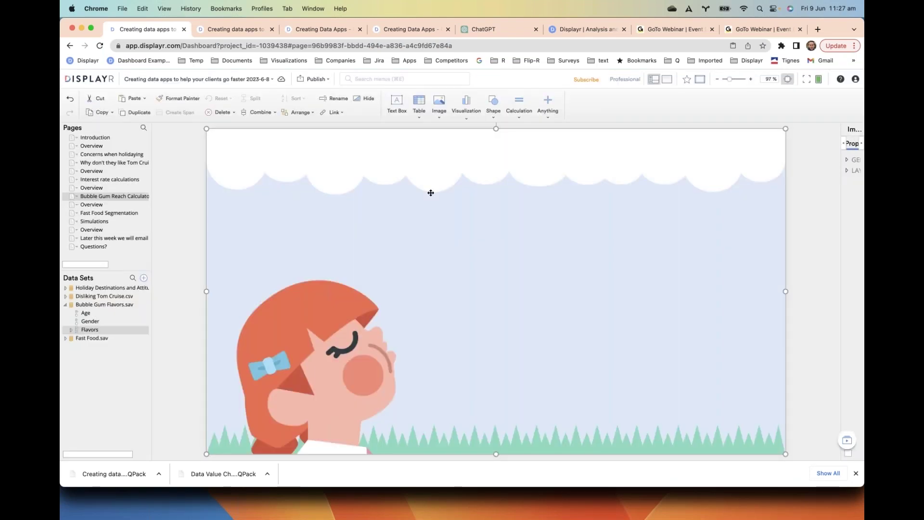
Send the girl image to the back and move the Venn diagram so it sits at the girl's mouth like a bubble.
right_click(375, 181)
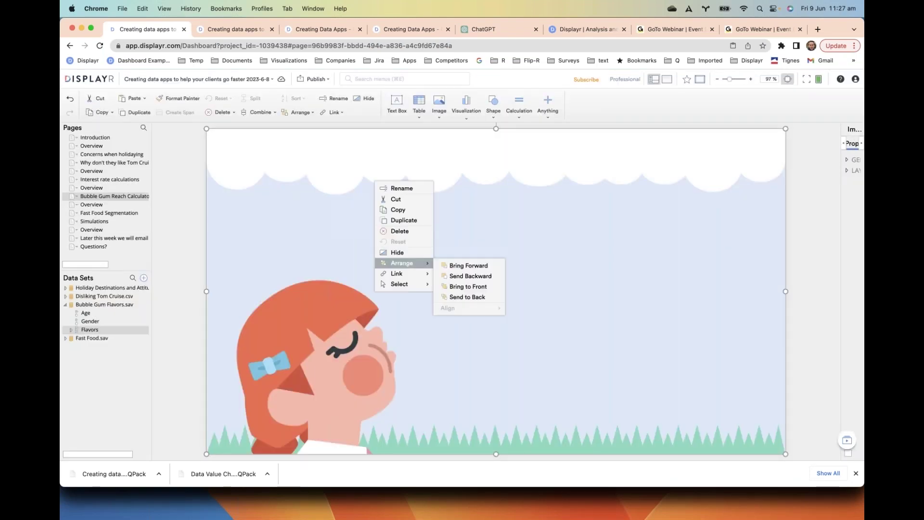
mouse_move(404, 273)
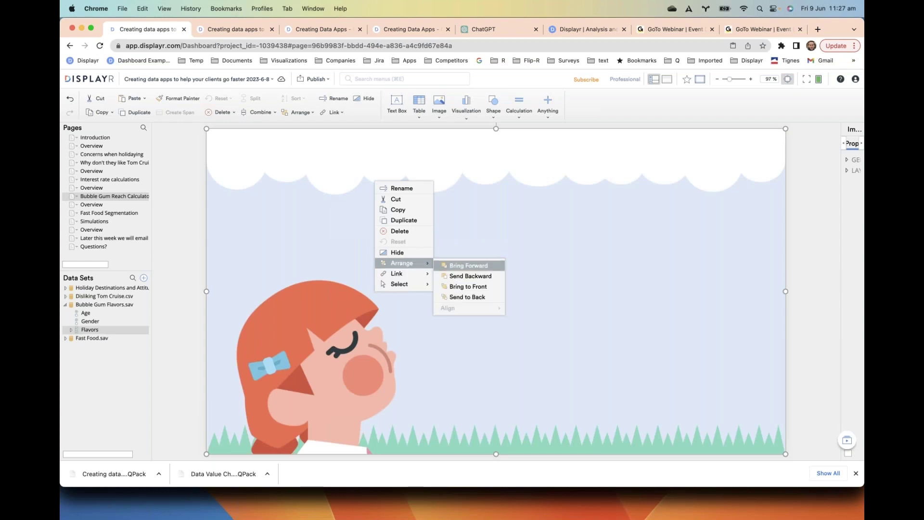
left_click(463, 298)
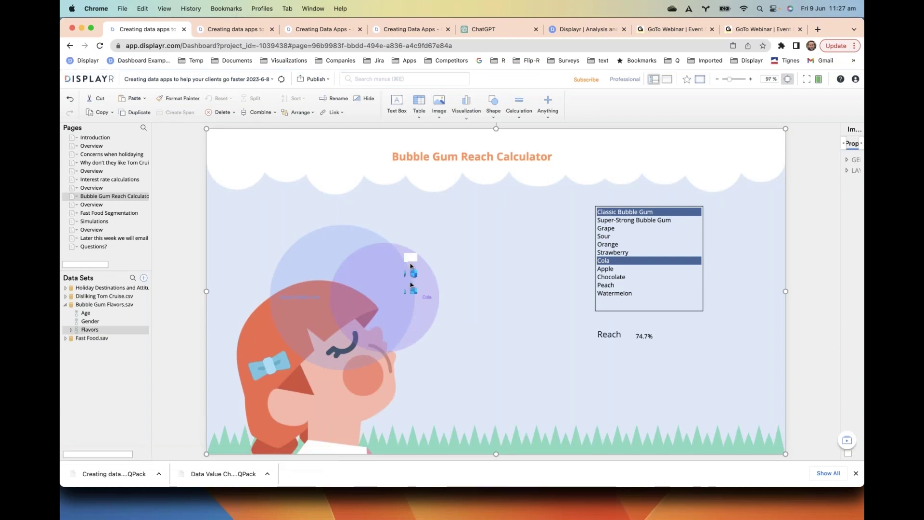
left_click(411, 265)
left_click_drag(415, 198, 521, 202)
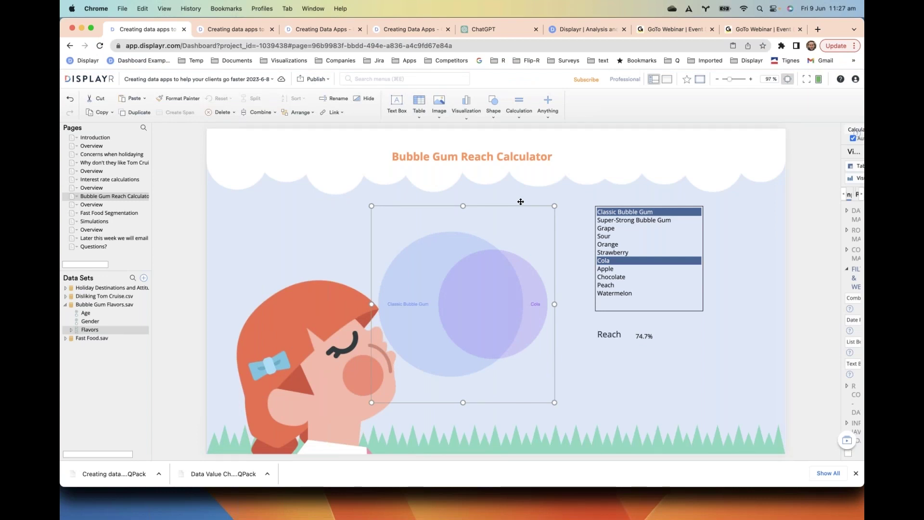
left_click(121, 163)
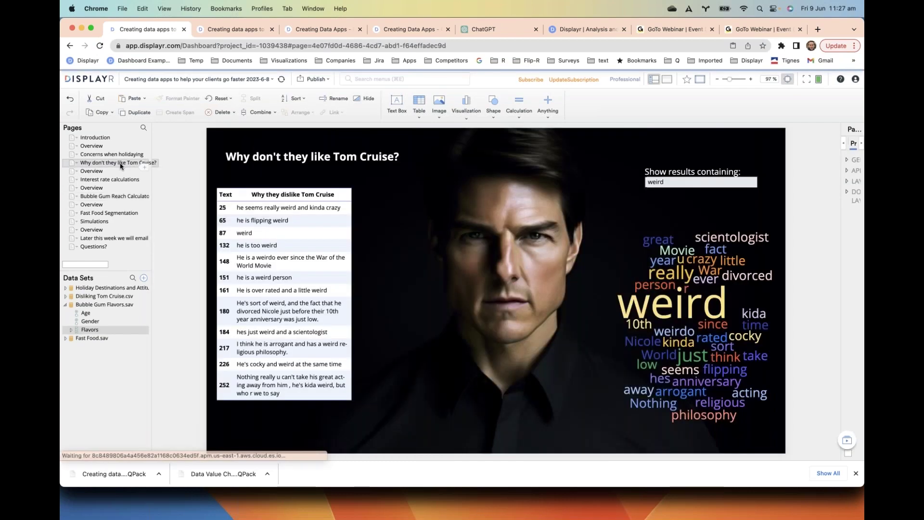
left_click(120, 238)
left_click(108, 213)
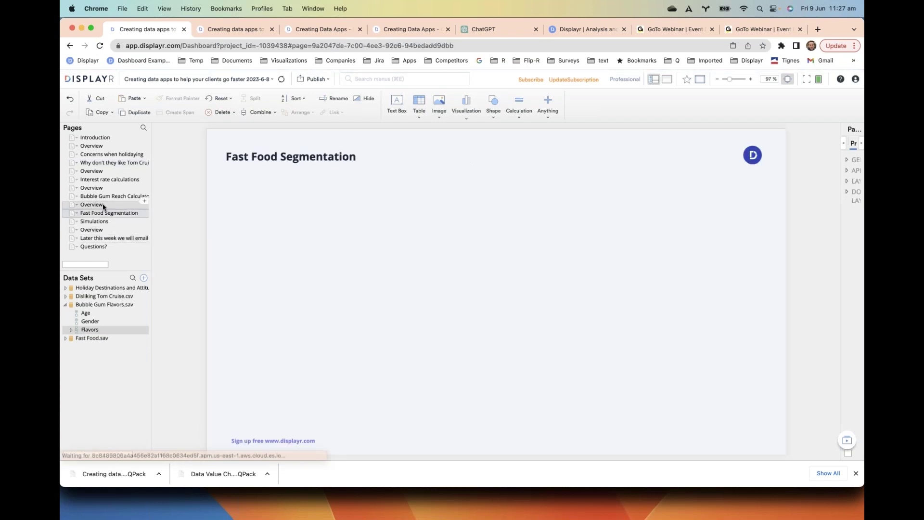
Return to the Bubble Gum Reach Calculator page and add Chocolate to the flavors selected in the list box.
left_click(106, 197)
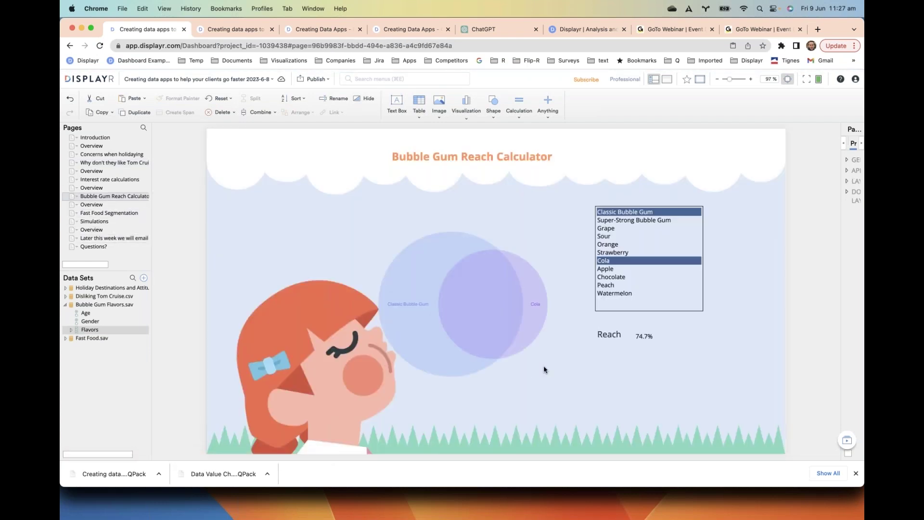
left_click(623, 277)
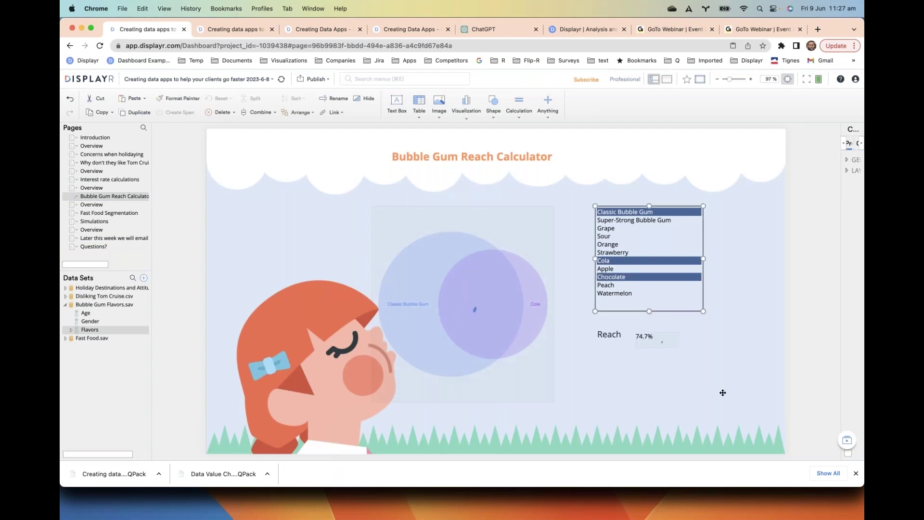
left_click(437, 323)
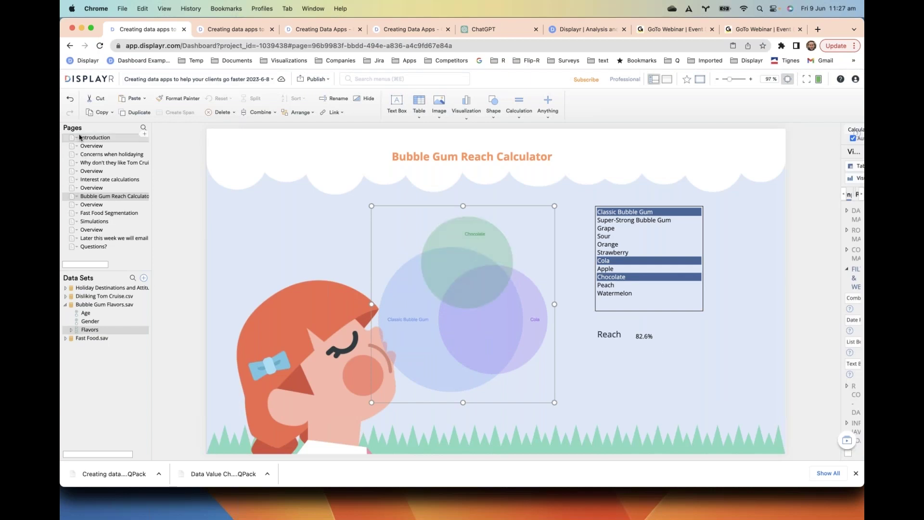
View the Overview page highlighting segment typing tools in full screen and open the Fast Food Segmentation page.
left_click(93, 205)
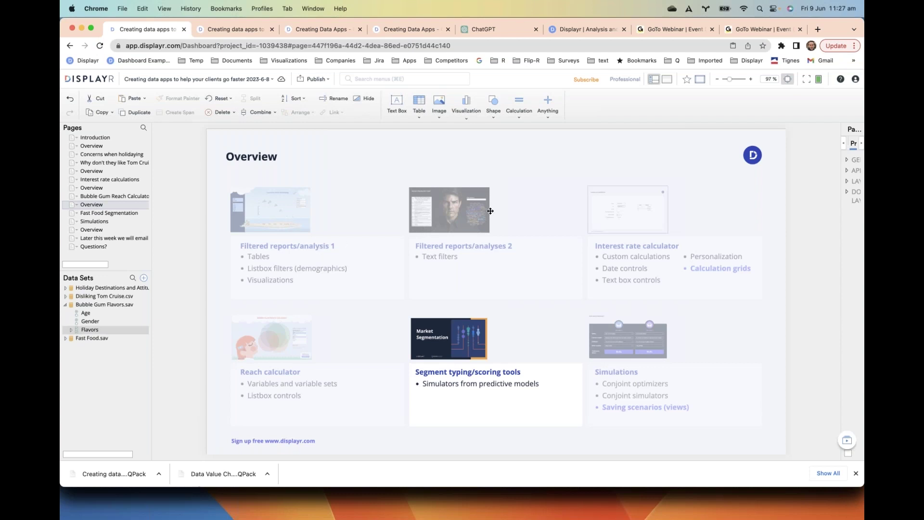
key("ctrl+super+f")
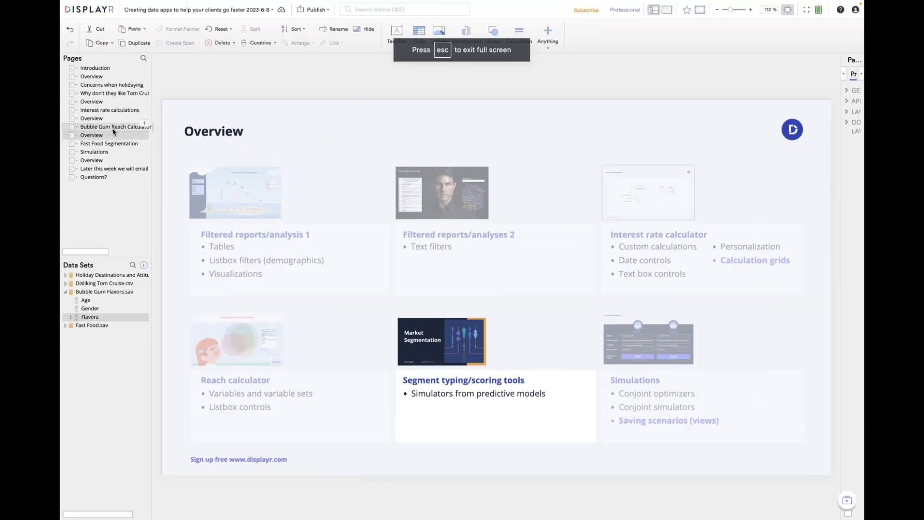
left_click(108, 144)
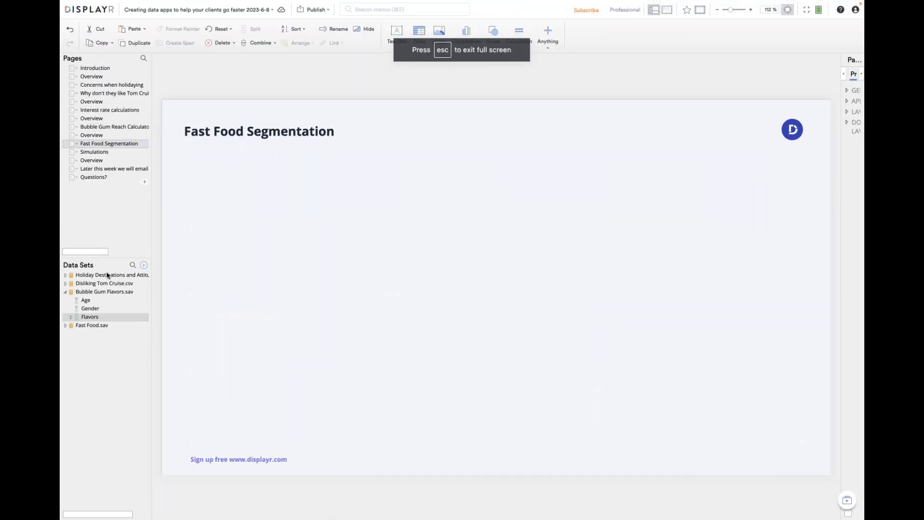
Place a table of Occasion Segments from the Fast Food.sav data set on the page beneath the title.
left_click(65, 292)
left_click(64, 300)
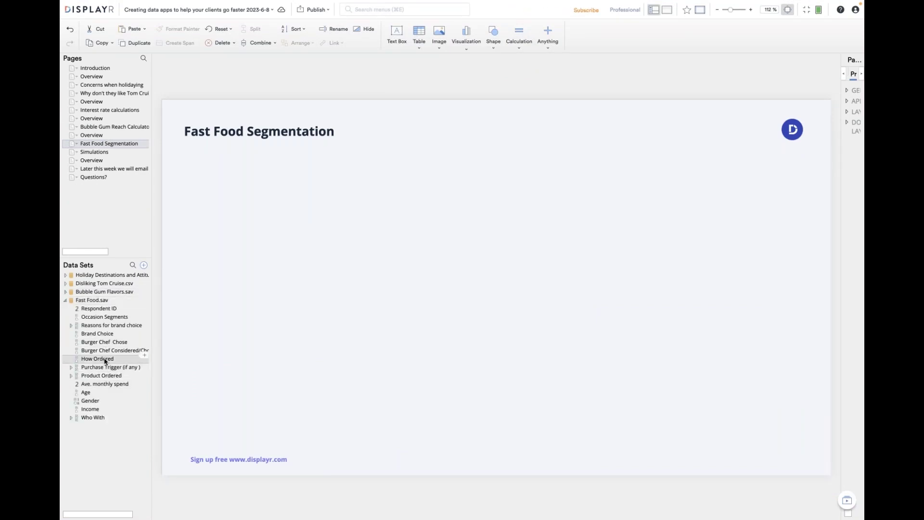
left_click_drag(104, 317, 192, 196)
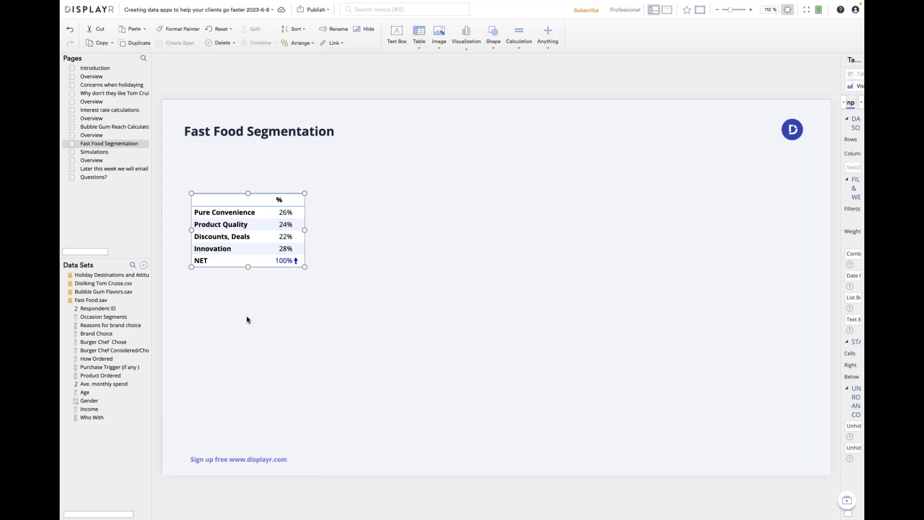
Search the functions for "machine learn" and add a Random Forest machine learning model to the page.
left_click(551, 47)
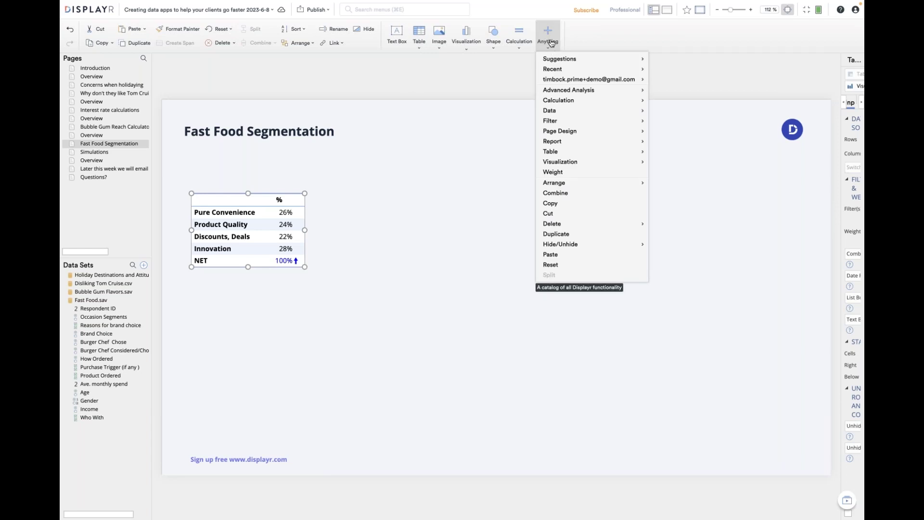
left_click(431, 11)
type("machine learn")
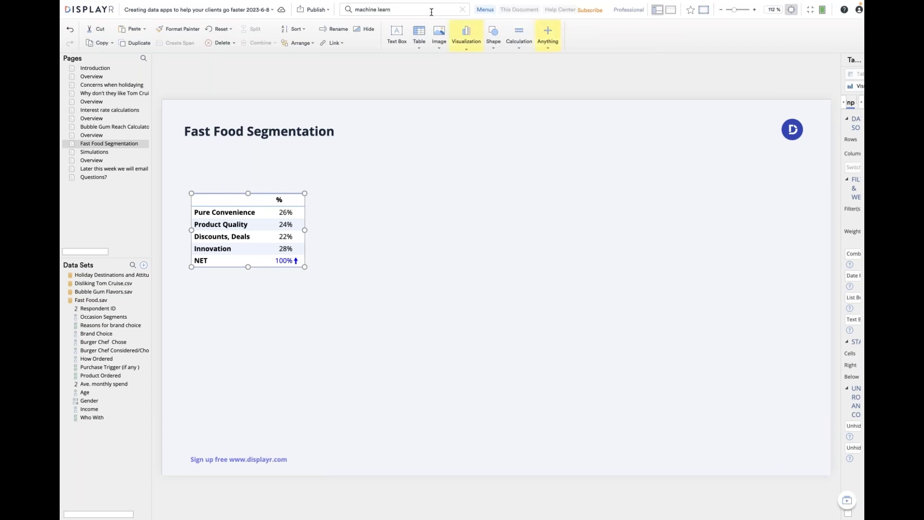
left_click(548, 36)
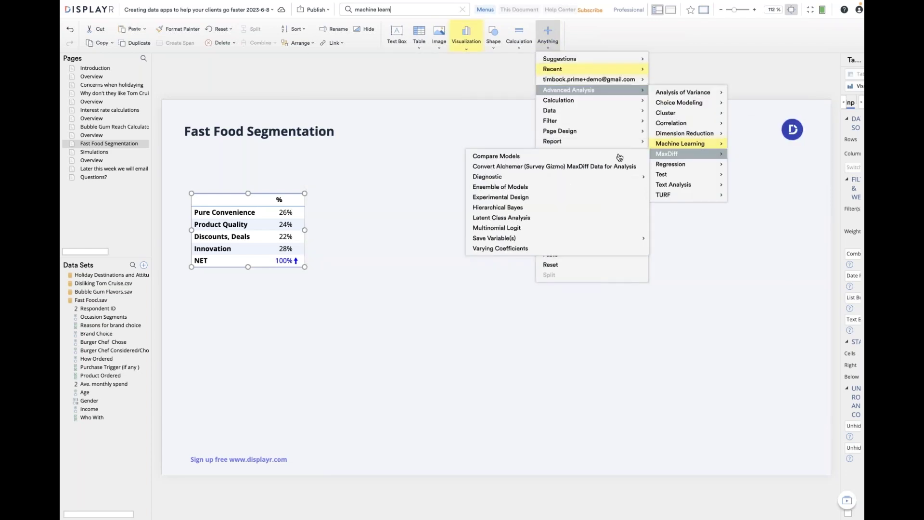
mouse_move(651, 145)
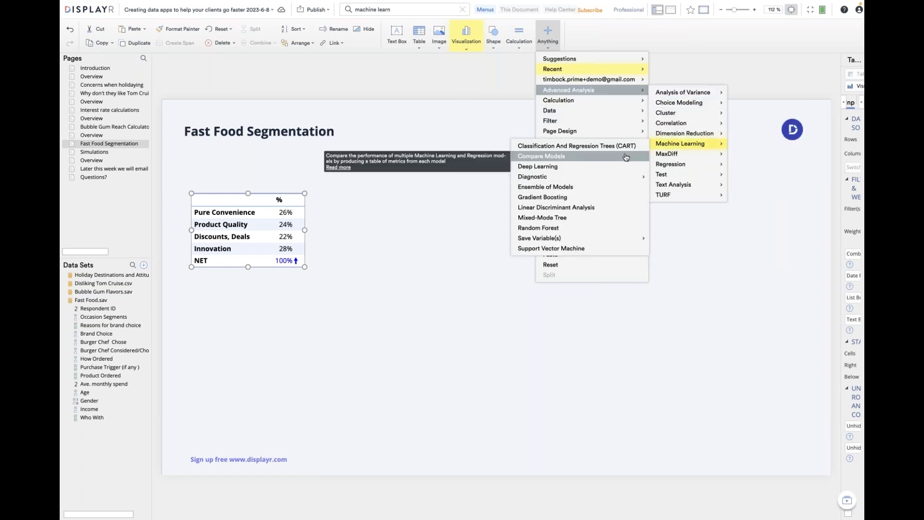
left_click(596, 229)
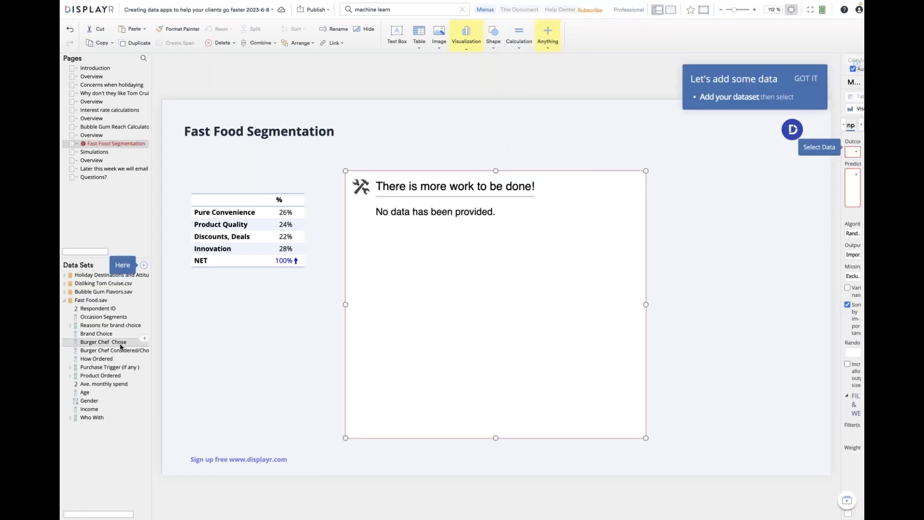
Set Occasion Segments as the model's outcome and How Ordered, Ave. monthly spend, Age, Gender and Income as its predictors.
left_click_drag(97, 320, 431, 179)
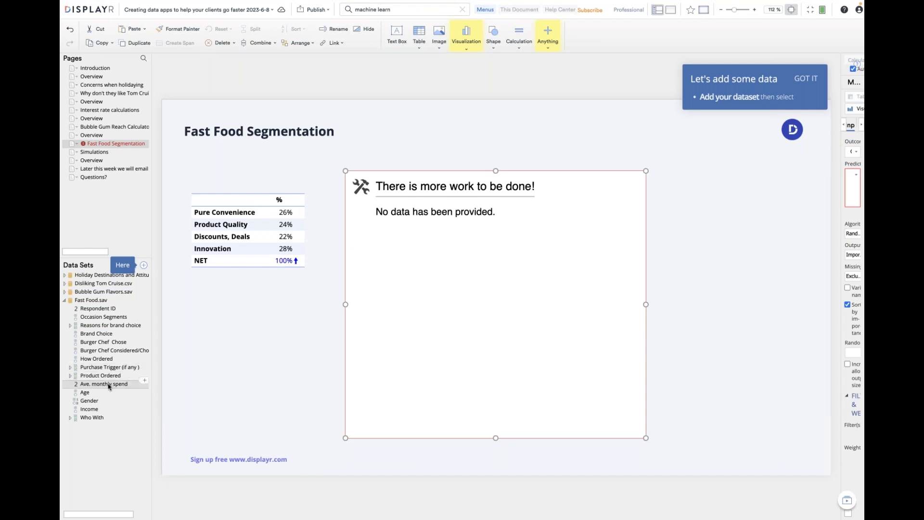
left_click(106, 363)
left_click(104, 384, "ctrl")
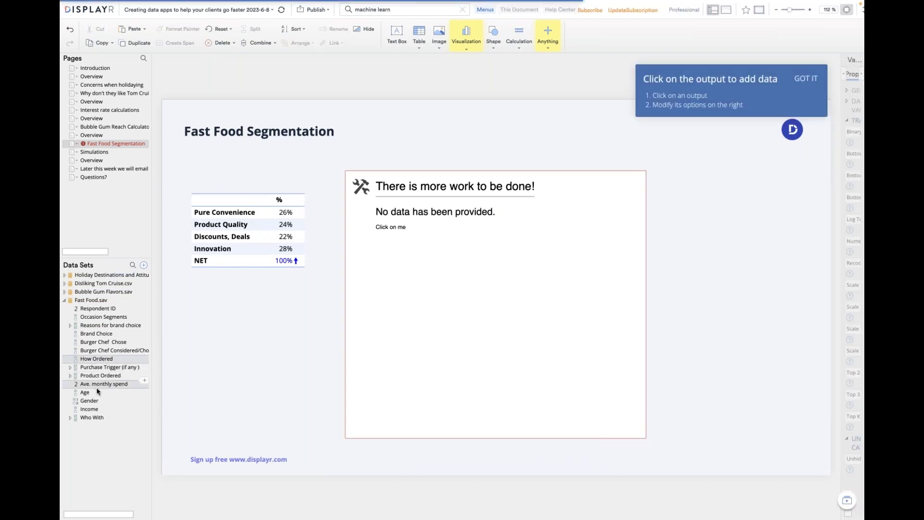
left_click(90, 409, "shift")
left_click(144, 402)
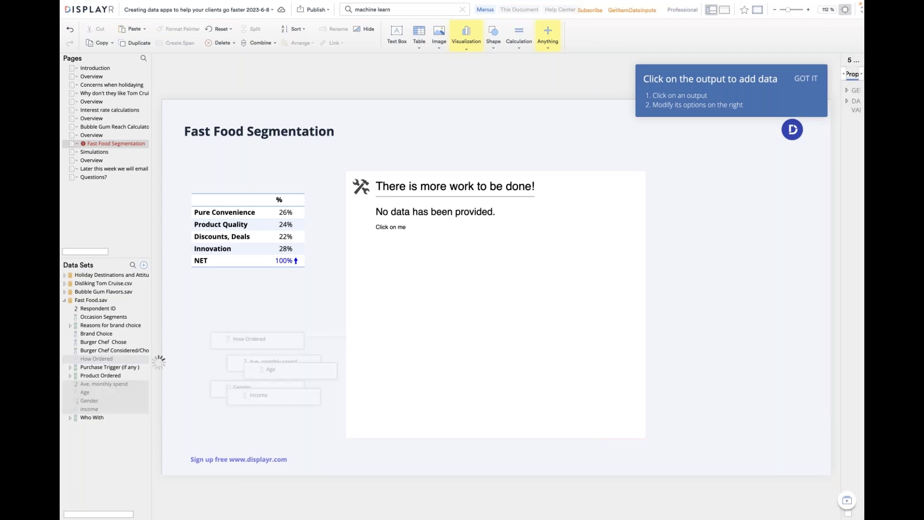
left_click_drag(159, 362, 409, 205)
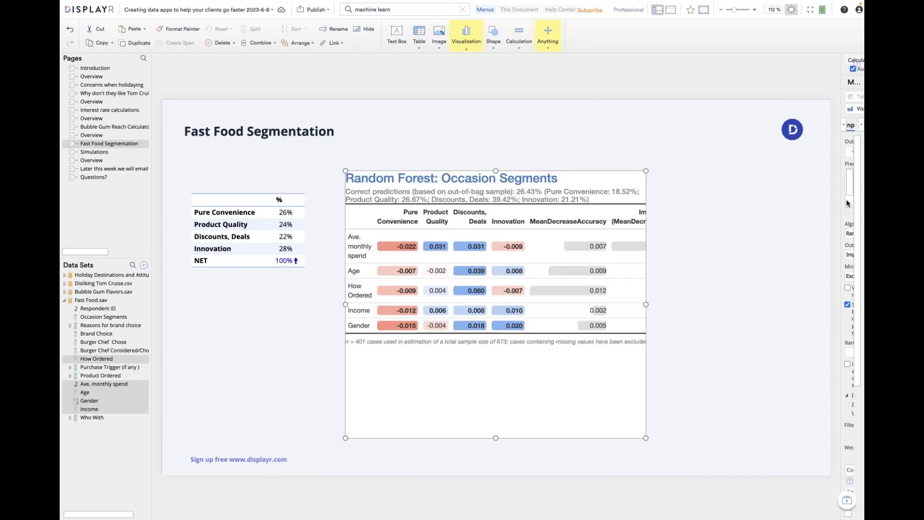
Create a simulator from the random forest model of Occasion Segments.
mouse_move(854, 193)
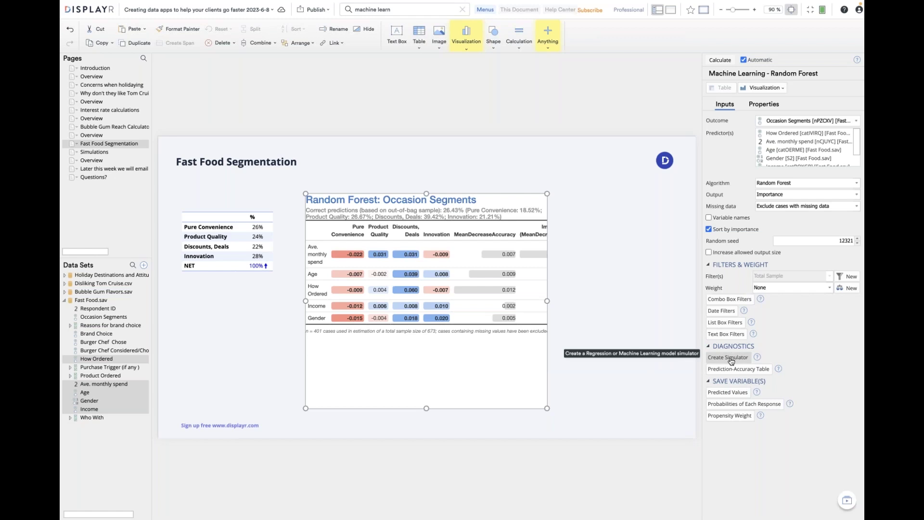
left_click(730, 359)
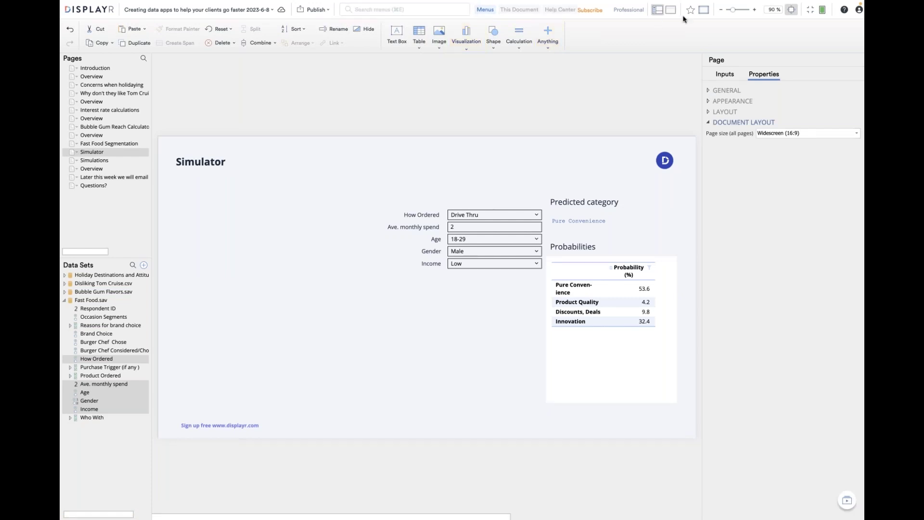
left_click(754, 10)
left_click(754, 10)
left_click(754, 10)
left_click(754, 10)
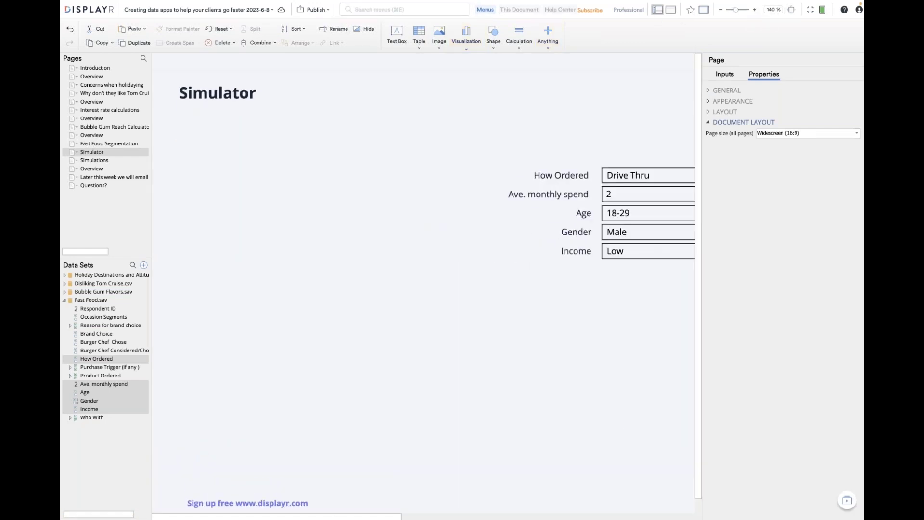
left_click_drag(352, 518, 500, 504)
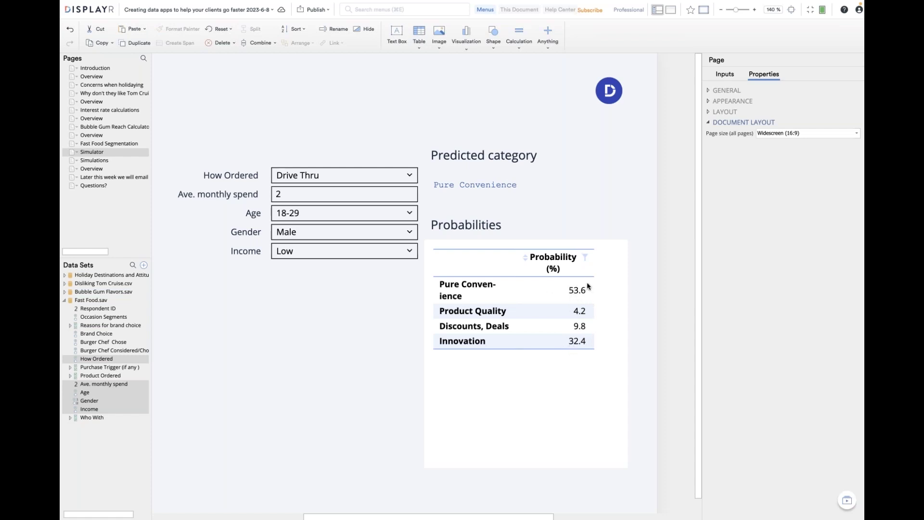
Set the simulator to How Ordered Delivery, Ave. monthly spend 200, Age 50-59, Gender Female and Income High.
left_click(298, 191)
left_click(295, 173)
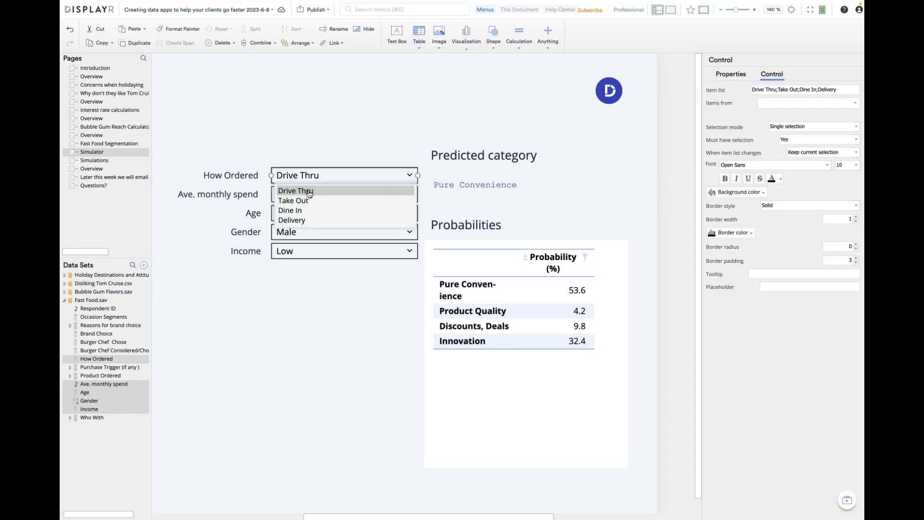
left_click(303, 221)
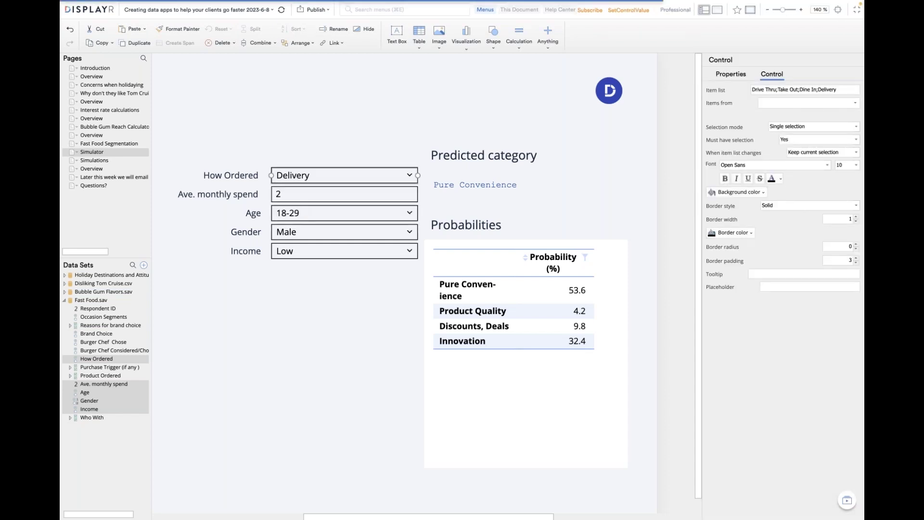
left_click(305, 195)
type("00")
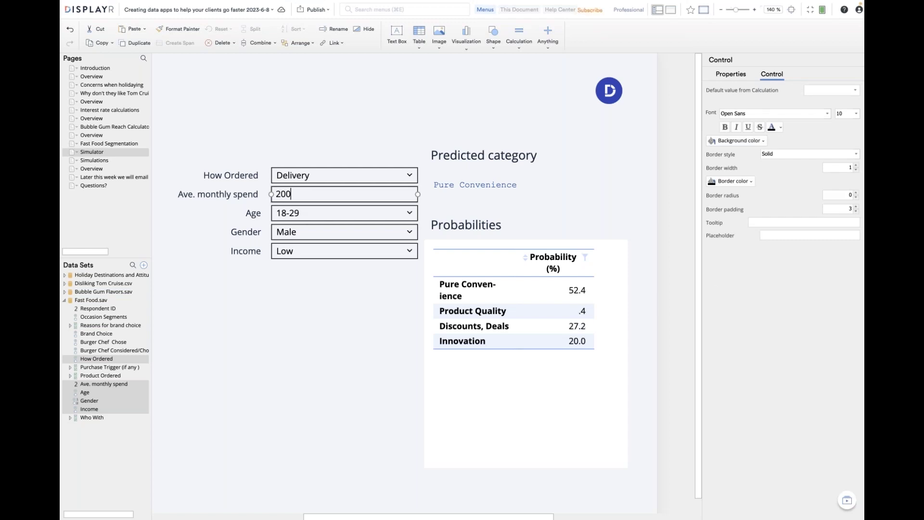
left_click(306, 213)
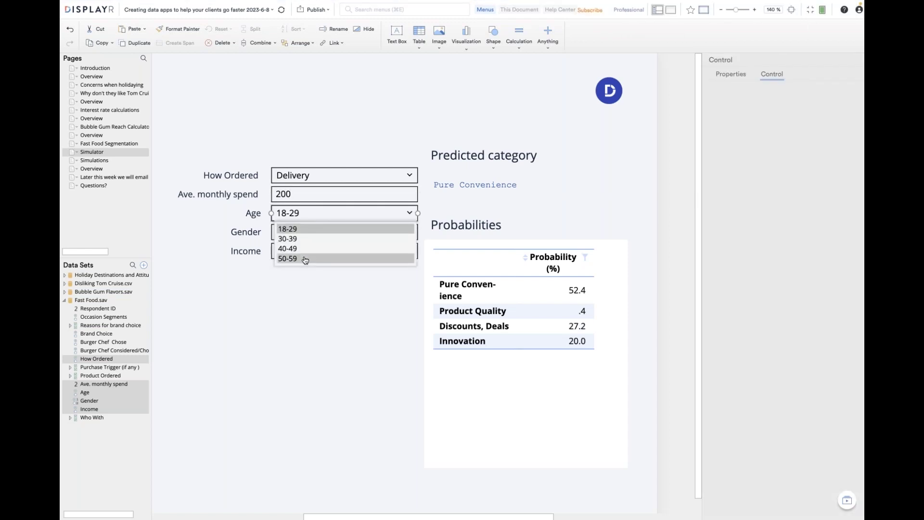
left_click(304, 259)
left_click(306, 233)
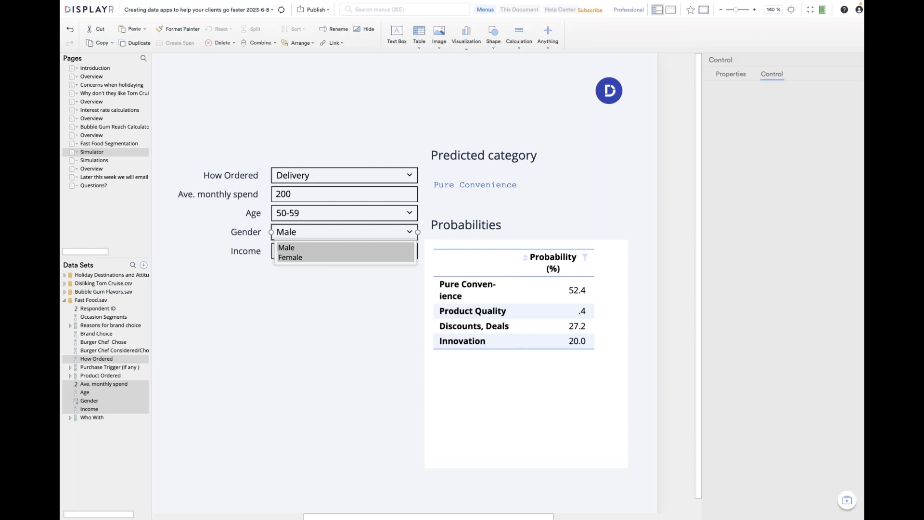
left_click(314, 258)
left_click(294, 251)
left_click(295, 284)
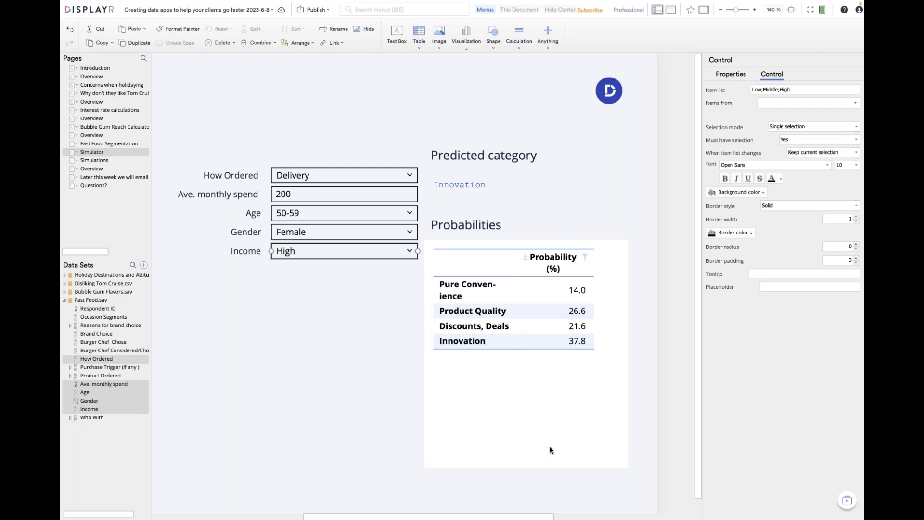
Show the whole Simulations page, leave full screen and switch to the Creating Data Apps - Conjoint 2023-6-8 START document.
left_click(120, 162)
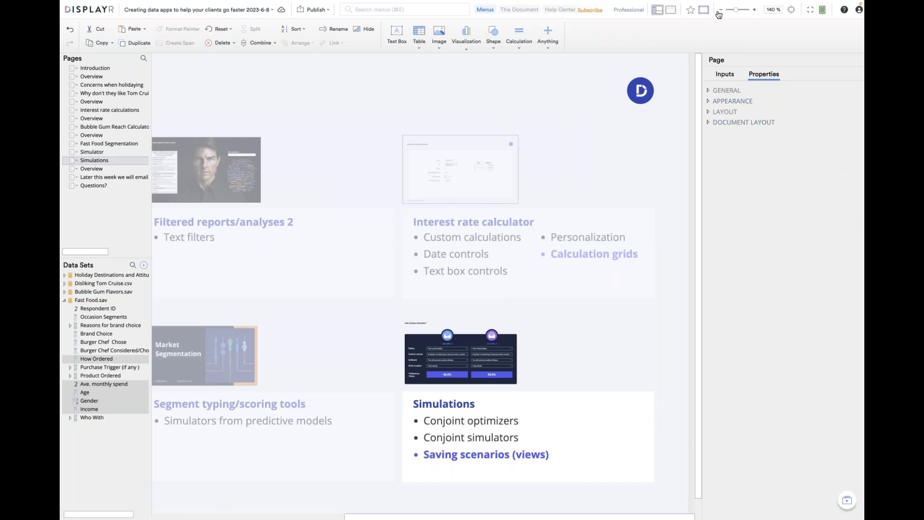
left_click(791, 9)
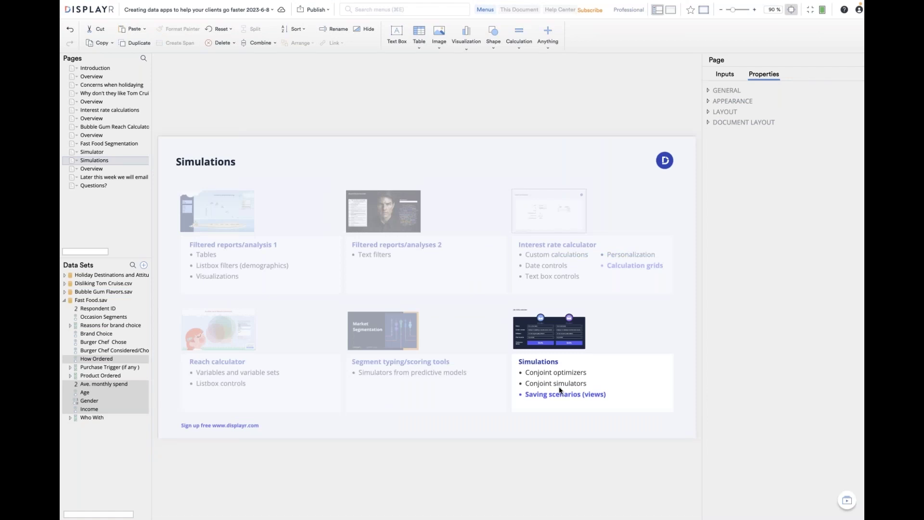
key("ctrl+super+f")
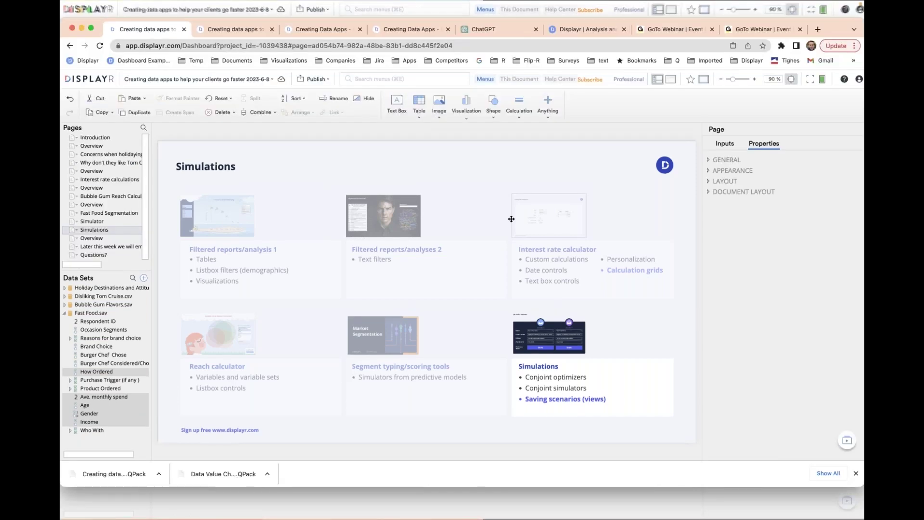
left_click(242, 30)
left_click(320, 30)
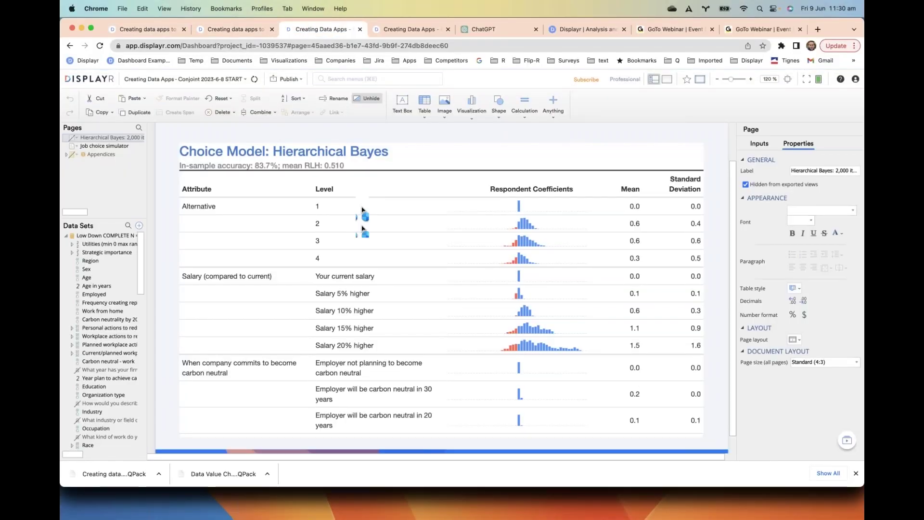
Create an optimizer from the Hierarchical Bayes choice model without including the Alternative attribute.
left_click(443, 196)
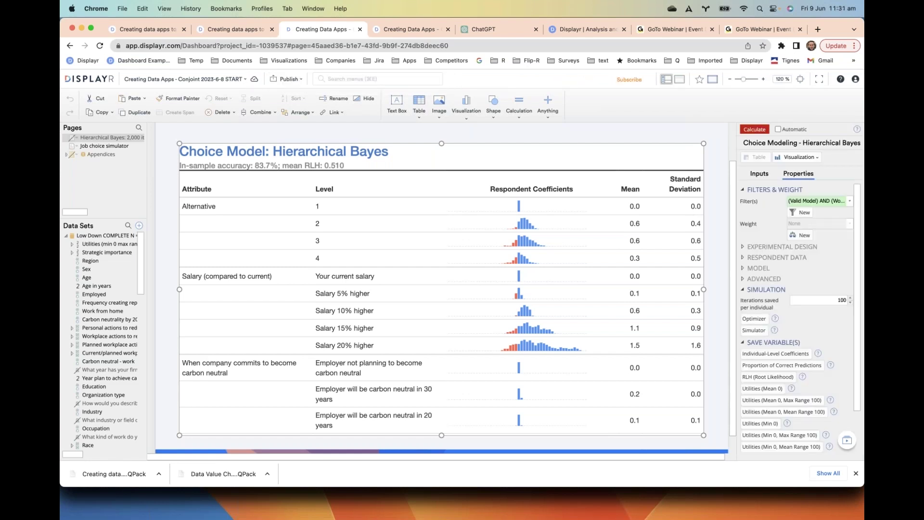
scroll(802, 310, "down", 3)
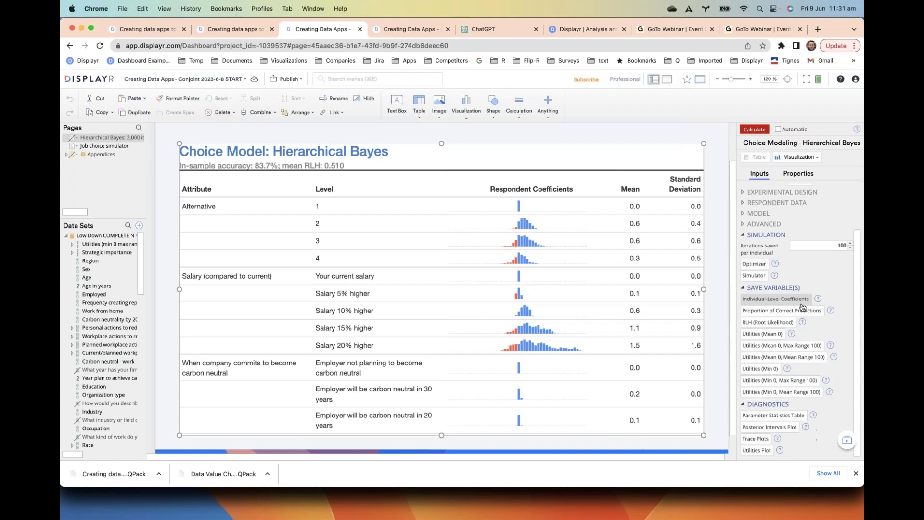
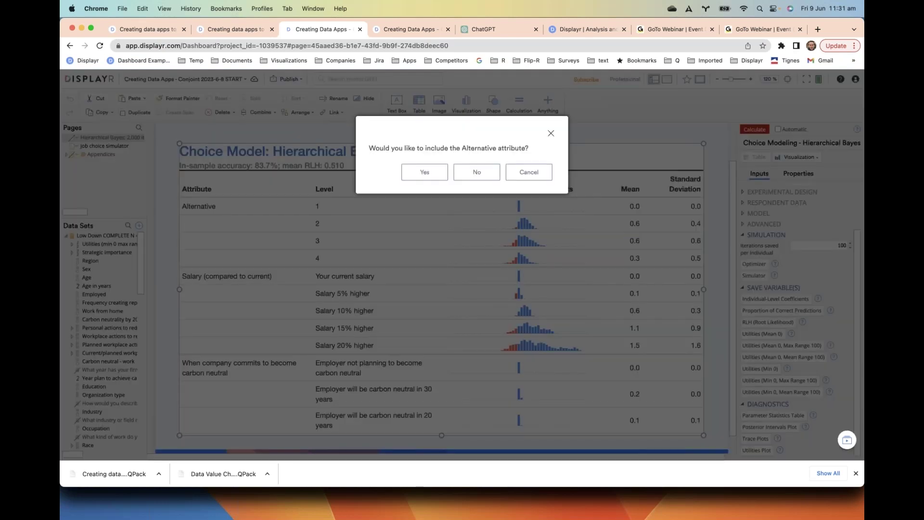
left_click(476, 171)
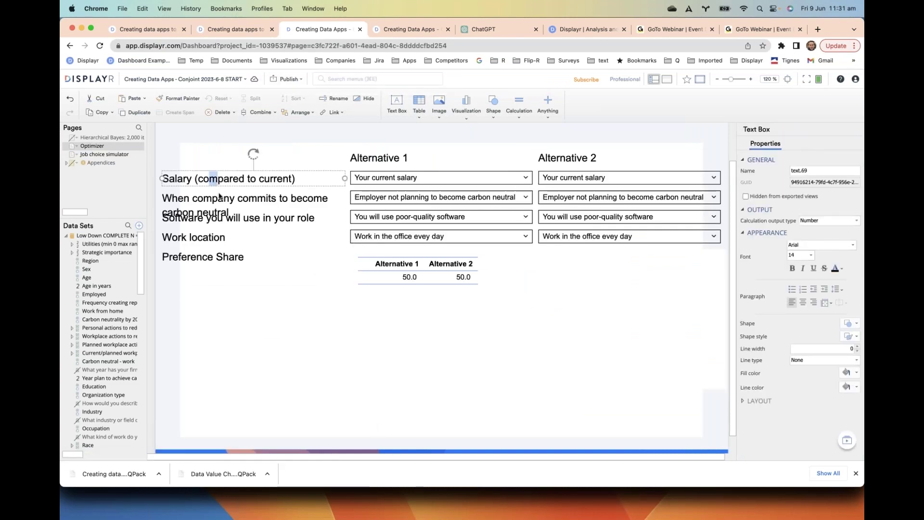
Set the font size of all five attribute and Preference Share labels on the Optimizer page to 12.
left_click_drag(248, 233, 217, 264)
left_click(202, 257, "shift")
left_click(811, 232)
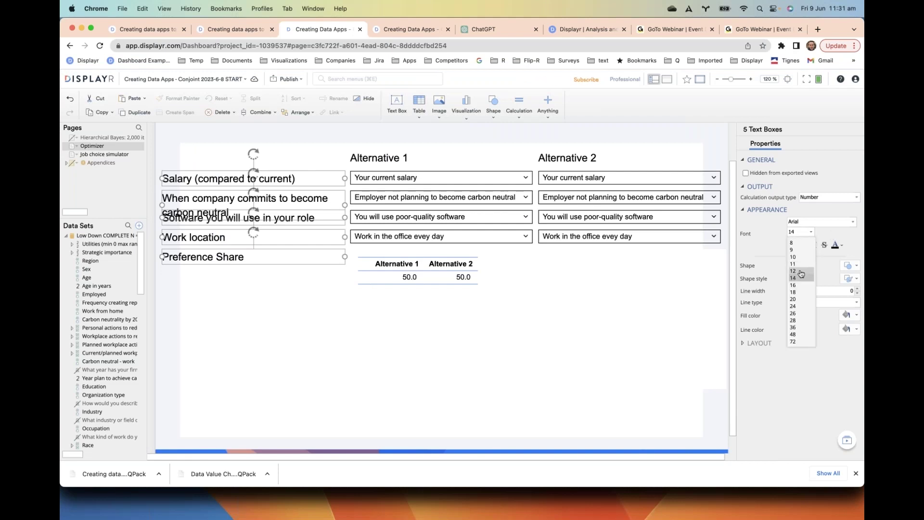
left_click(800, 271)
Remove the word "commits" from the carbon neutral label so the text fits on one line.
left_click(220, 212)
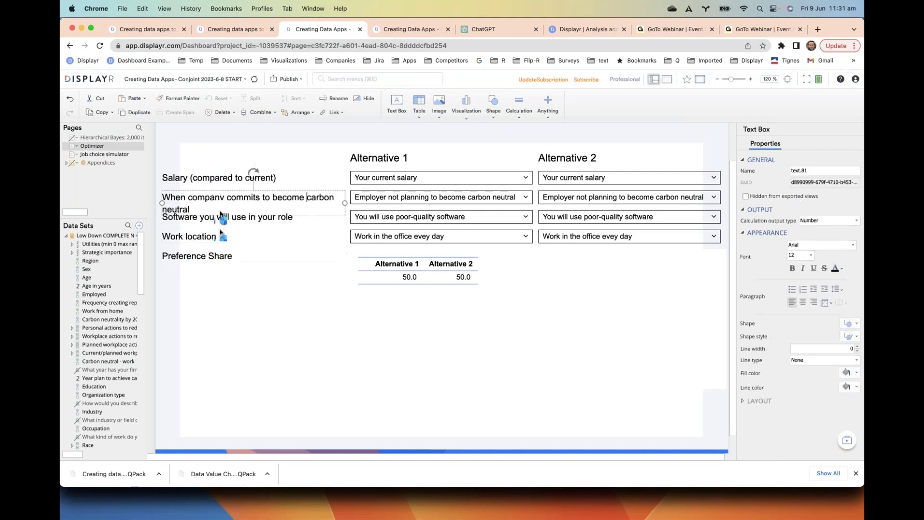
double_click(242, 199)
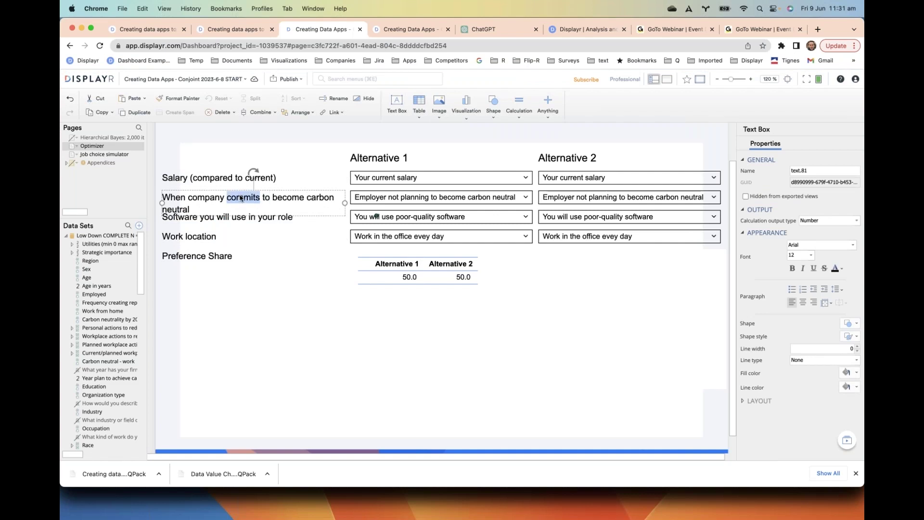
key("BackSpace")
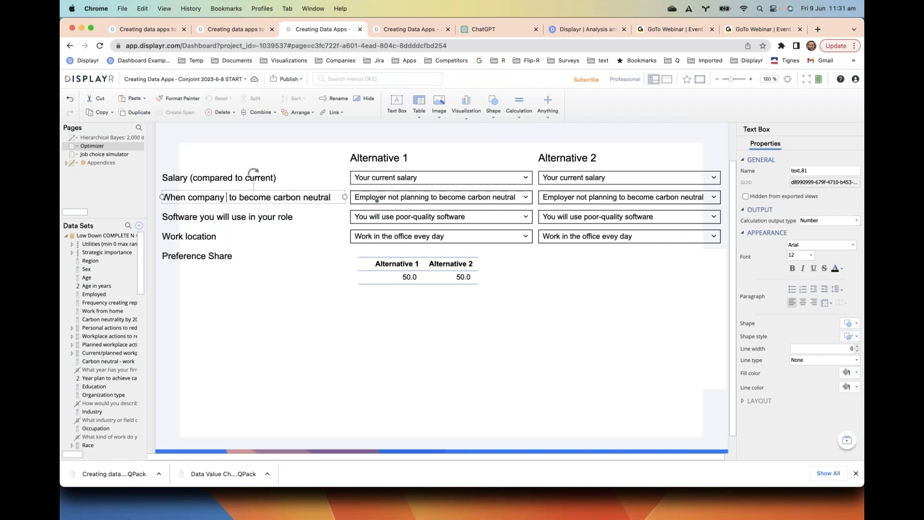
left_click(395, 308)
left_click(236, 303)
left_click(207, 256)
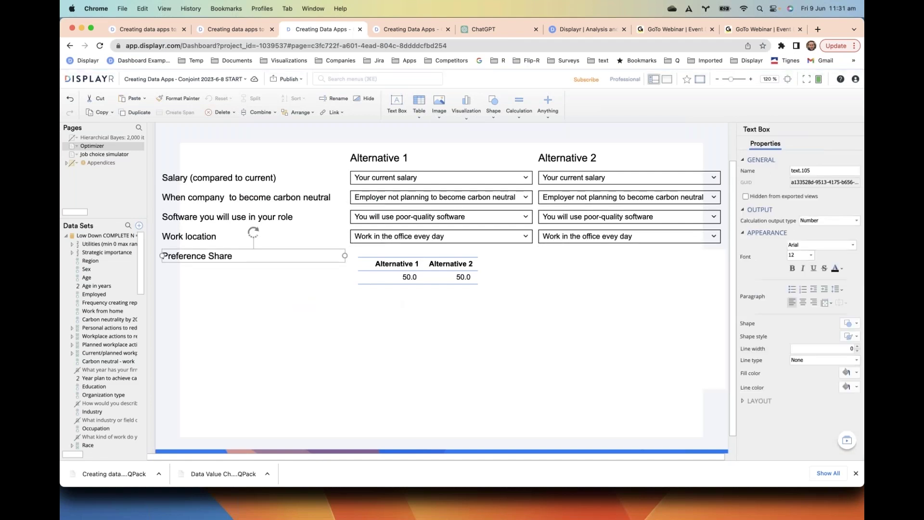
Include all salary levels and all work locations for Alternative 1 in the optimizer.
left_click(396, 308)
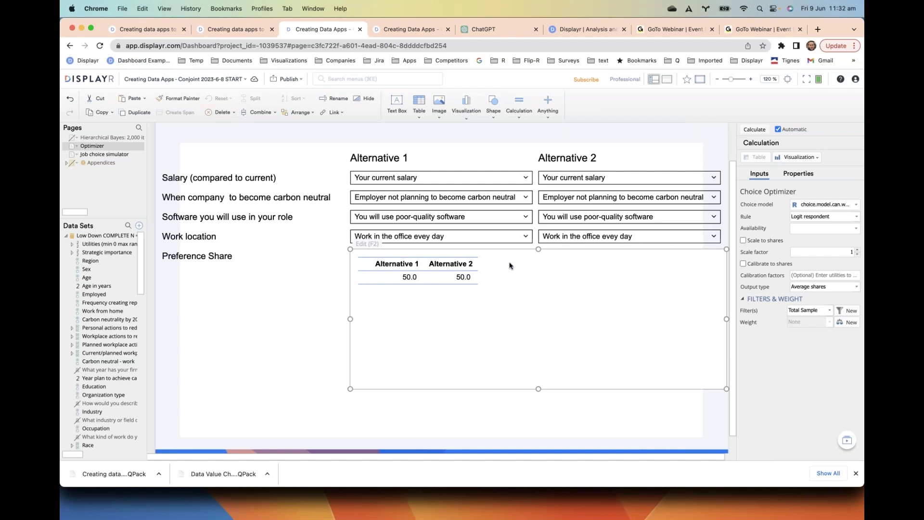
key("Tab")
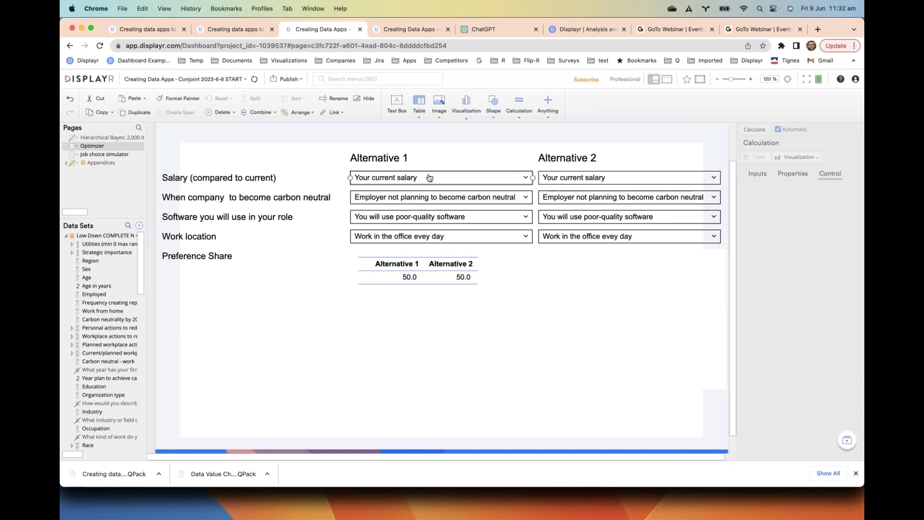
left_click(429, 179)
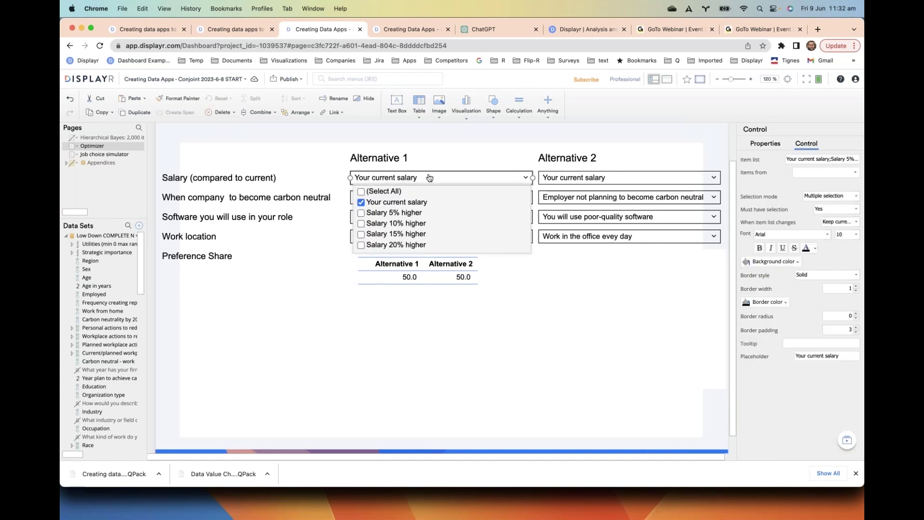
left_click(362, 191)
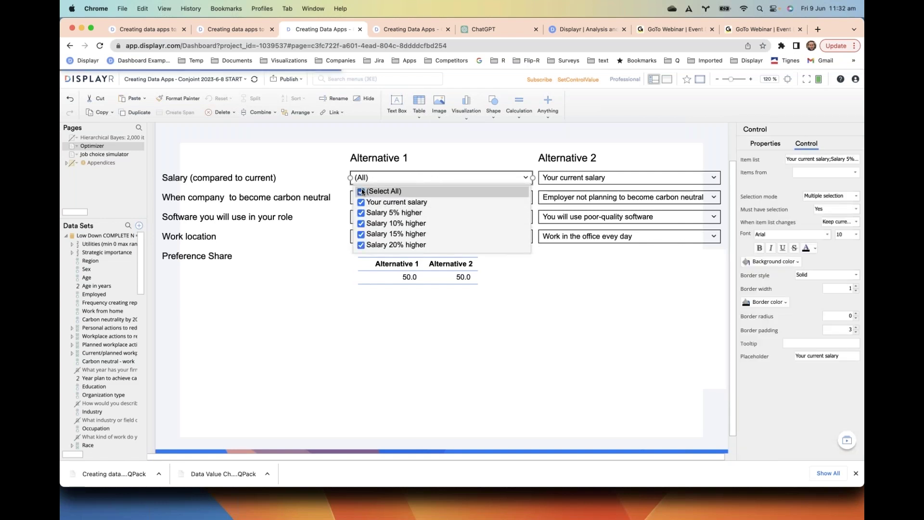
left_click(339, 246)
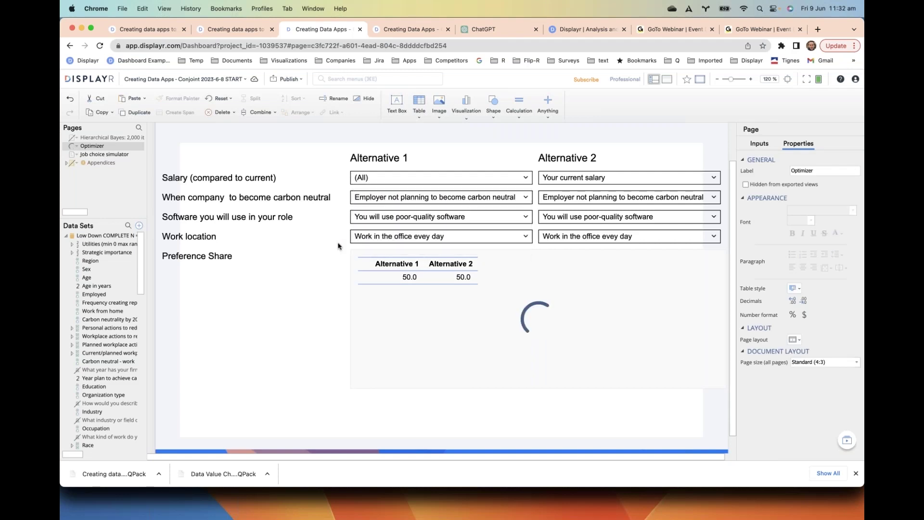
left_click(438, 236)
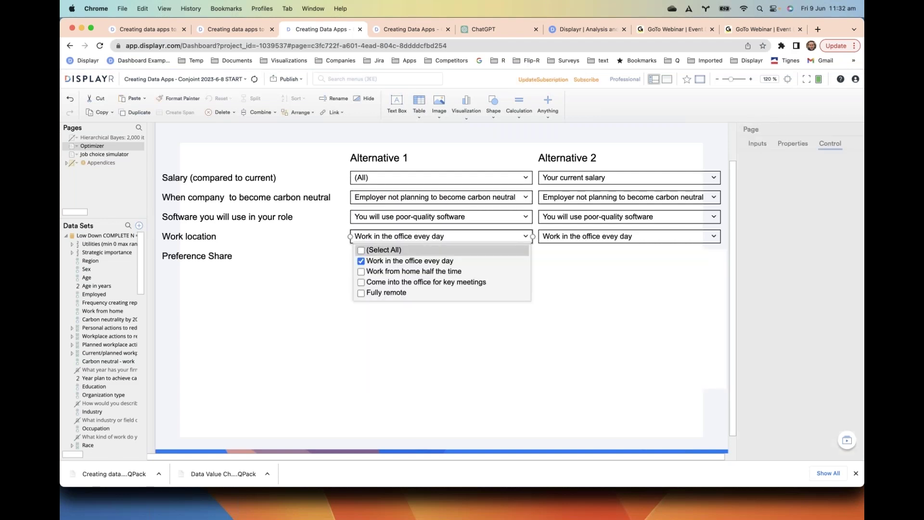
left_click(378, 250)
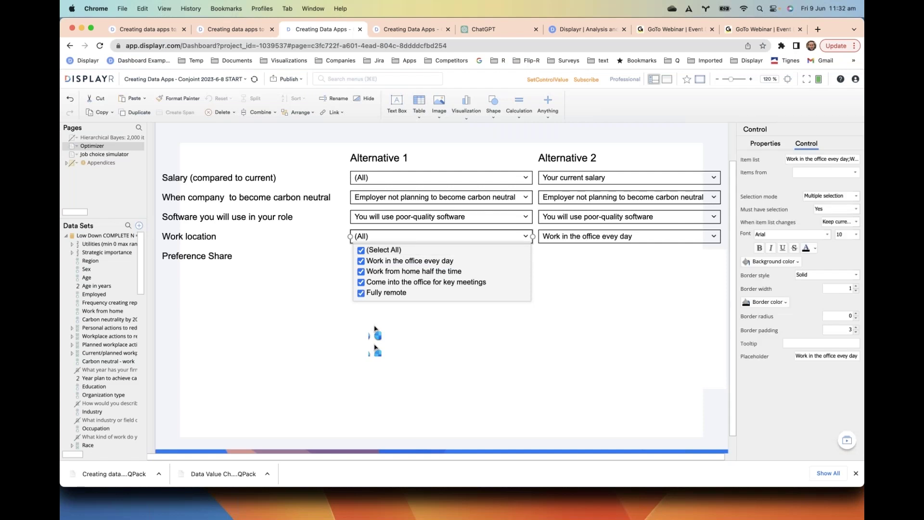
left_click(310, 291)
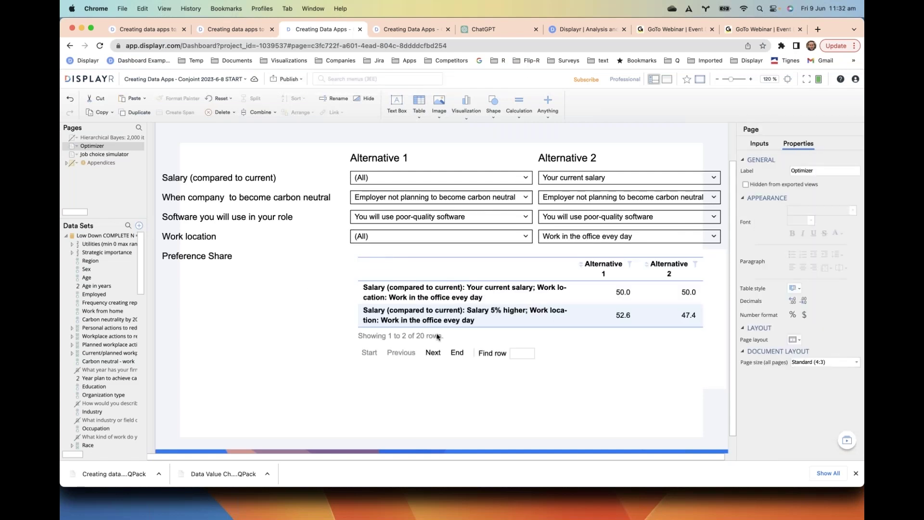
Enlarge the preference share table, sort it by Alternative 1 from highest to lowest and review the combinations.
left_click(469, 306)
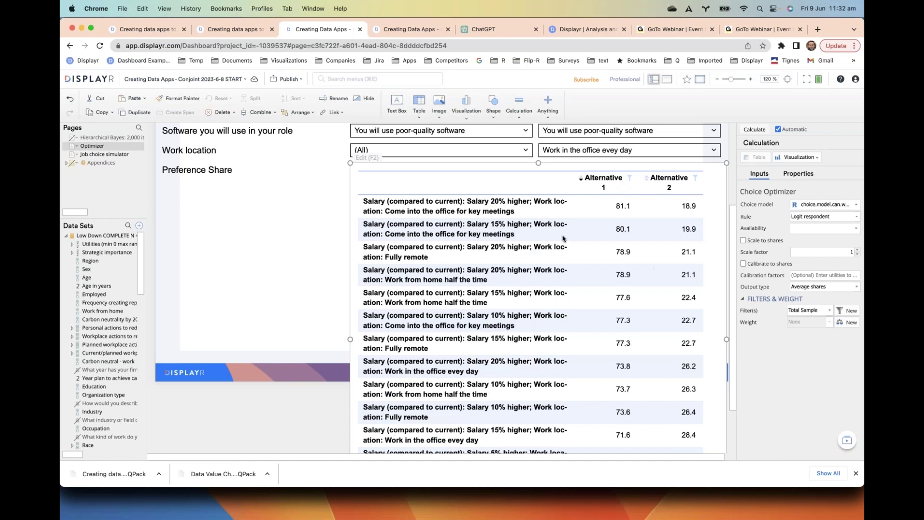
scroll(558, 241, "up", 3)
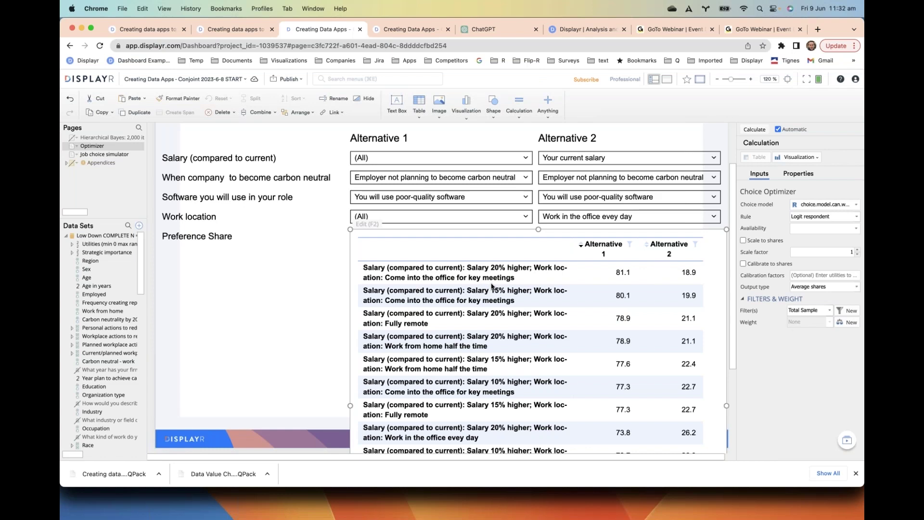
scroll(492, 287, "up", 3)
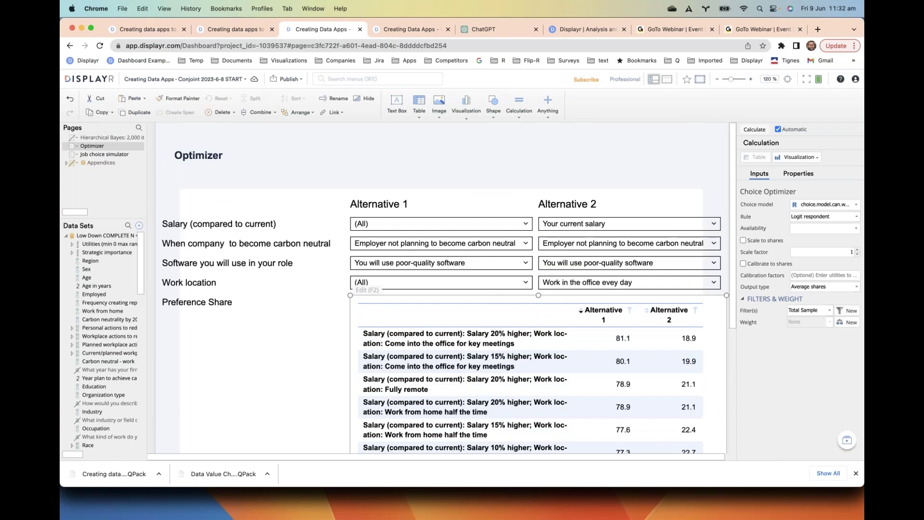
scroll(456, 313, "down", 1)
scroll(456, 312, "down", 1)
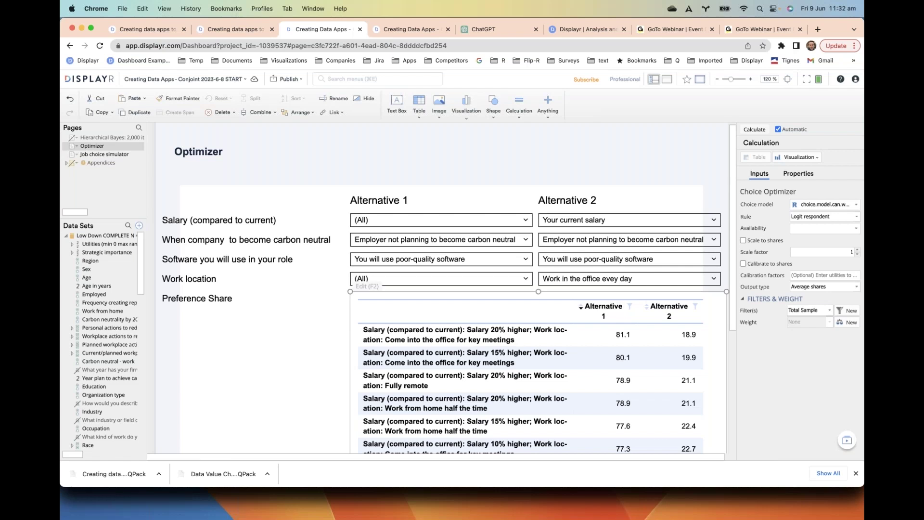
Switch to the published Job choice simulator and set Job offer 2's work location to "Work in the office evey day".
key("ctrl+Tab")
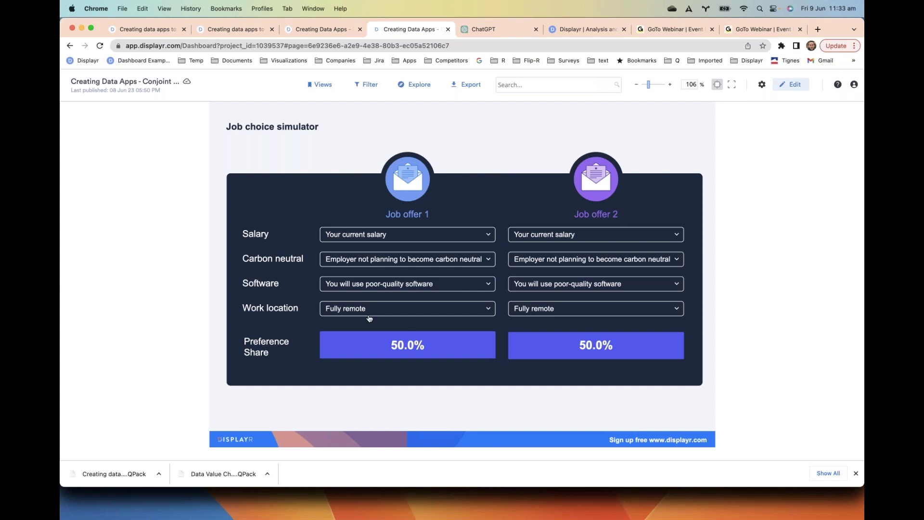
left_click(588, 310)
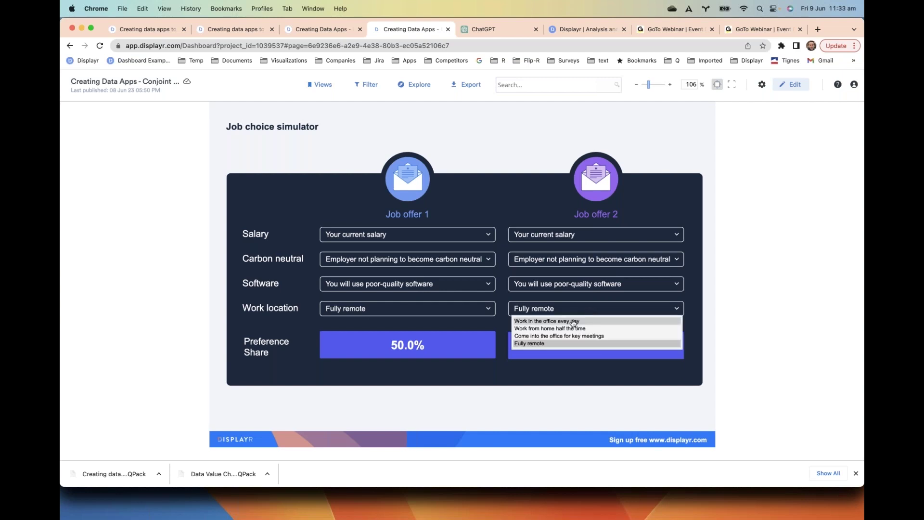
left_click(588, 320)
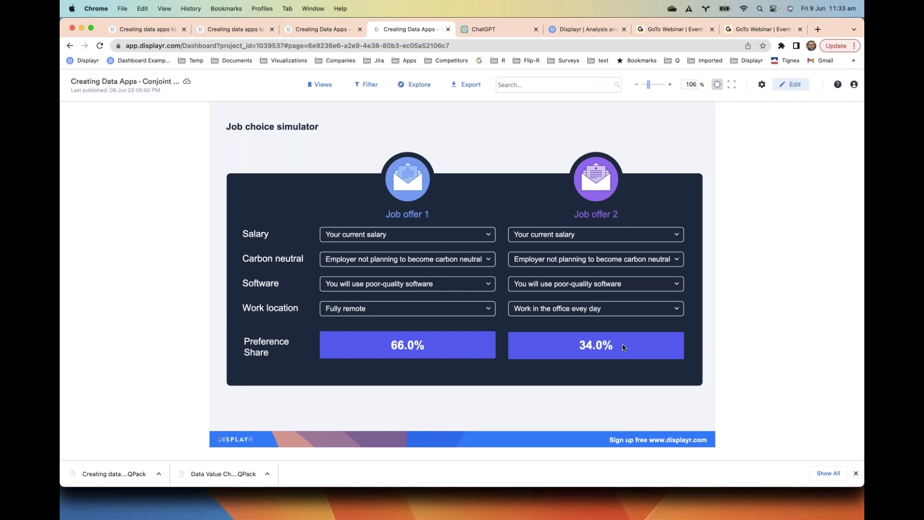
Raise Job offer 2's salary in stages to 5%, 10% and finally 15% higher to compare the preference shares.
left_click(591, 240)
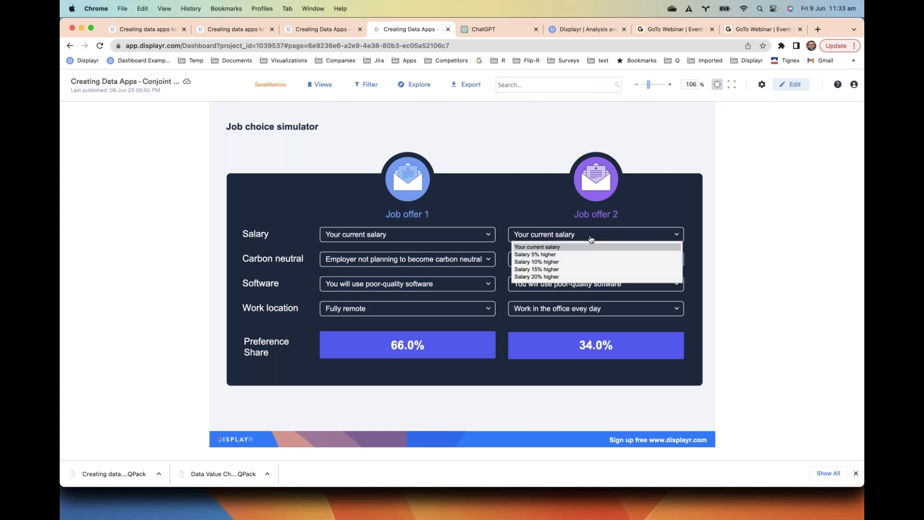
left_click(571, 256)
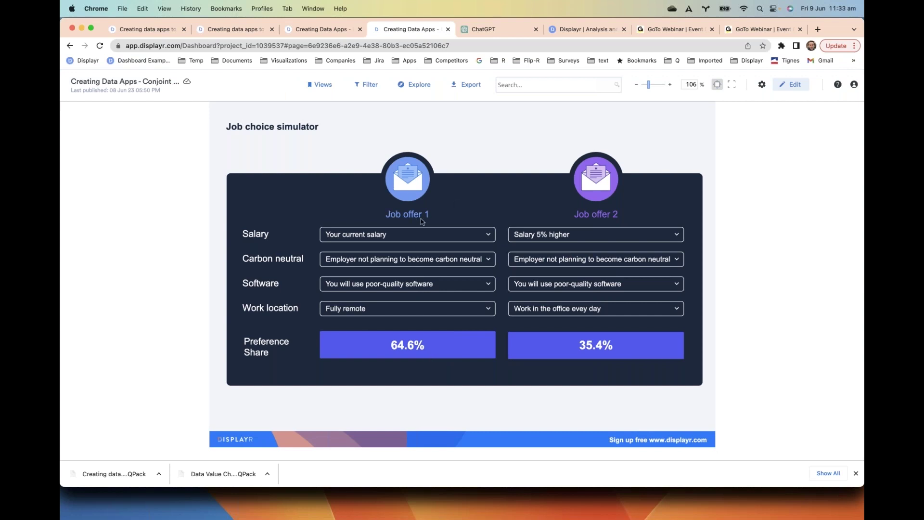
left_click(538, 235)
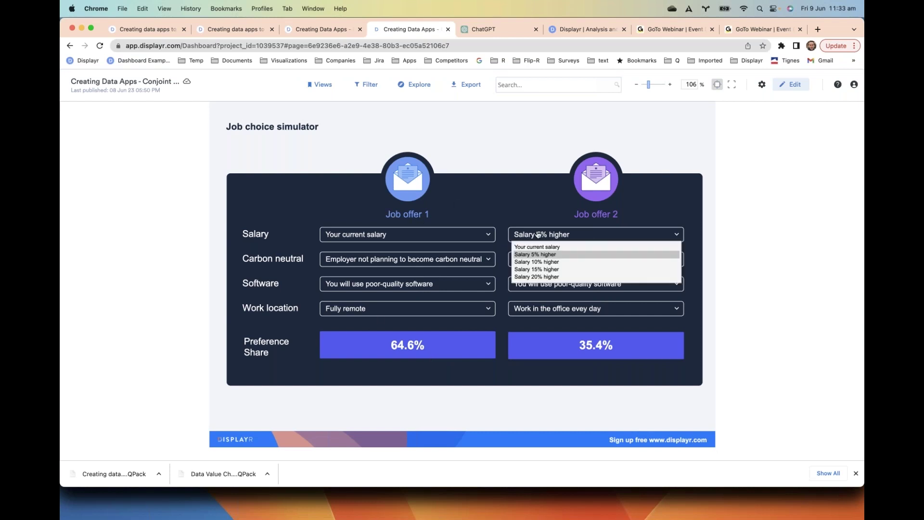
left_click(534, 262)
left_click(537, 235)
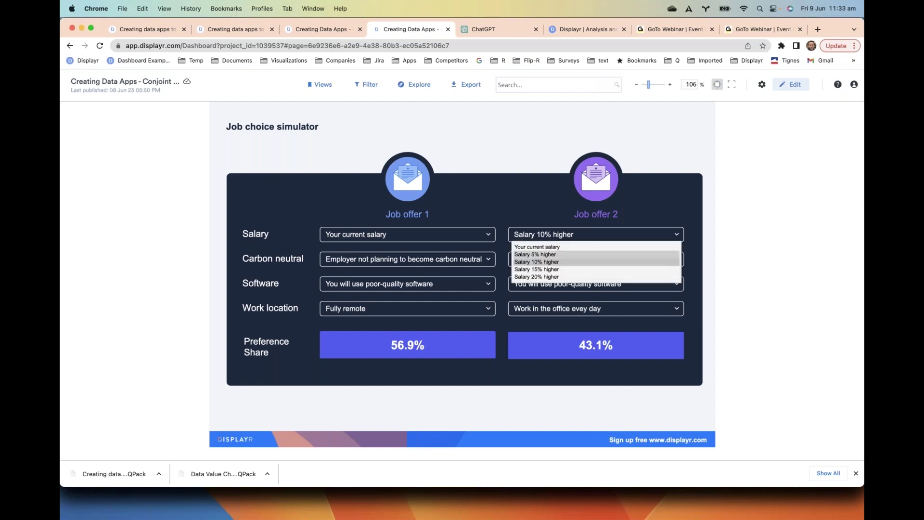
left_click(541, 269)
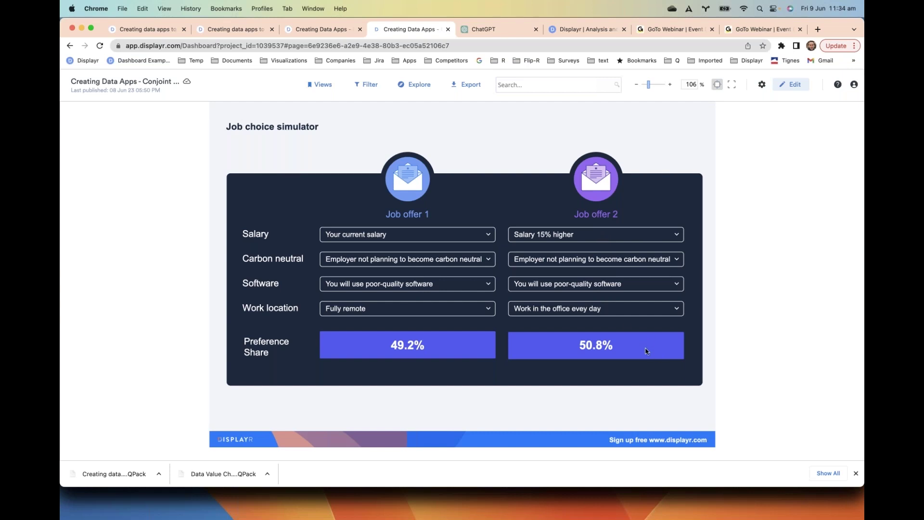
Save the current simulator selections as a view named "Forced return to office with 15% pay rise".
left_click(326, 91)
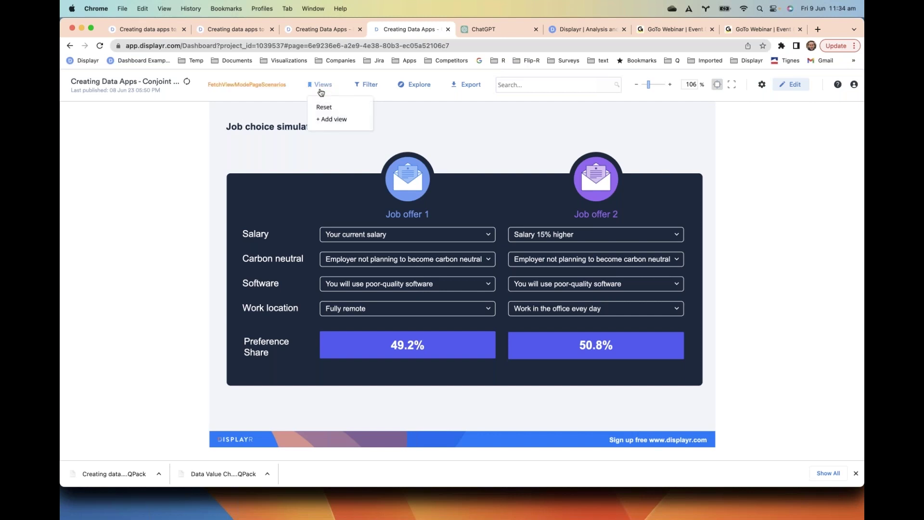
left_click(325, 120)
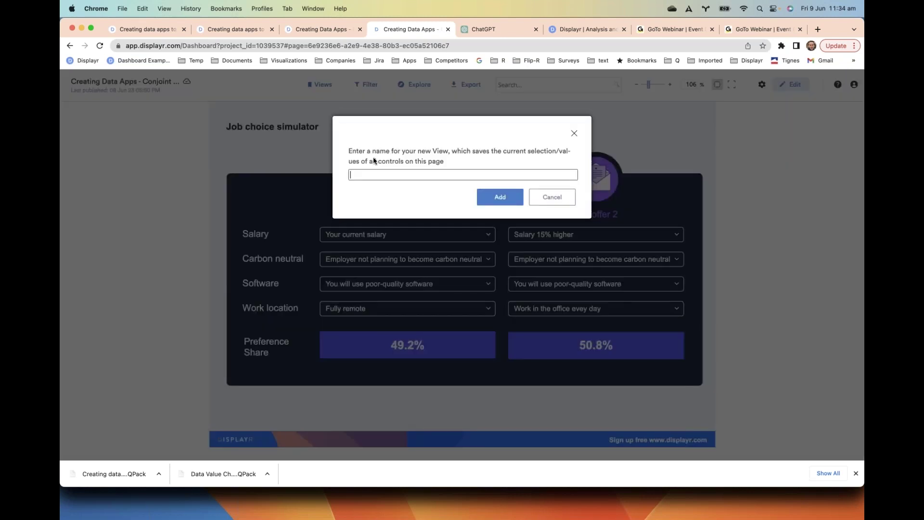
type("return to office with 15% pay ris")
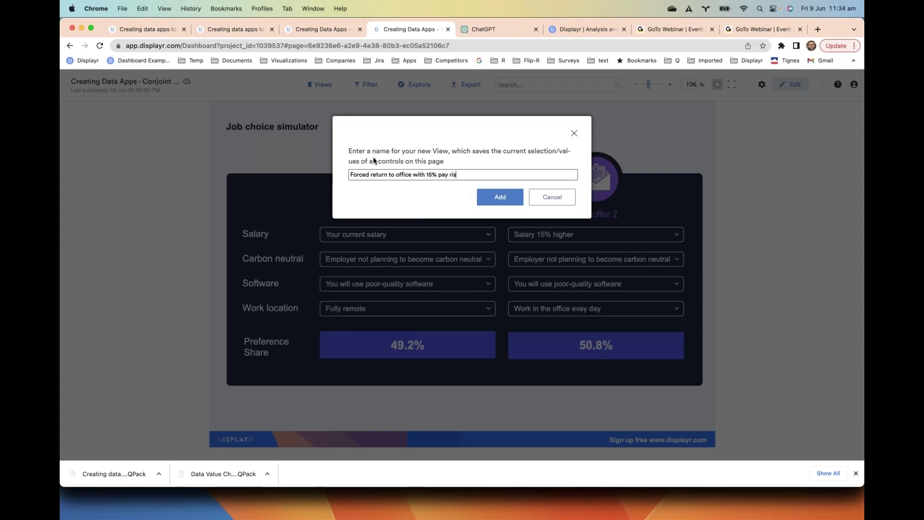
type("e")
left_click(509, 200)
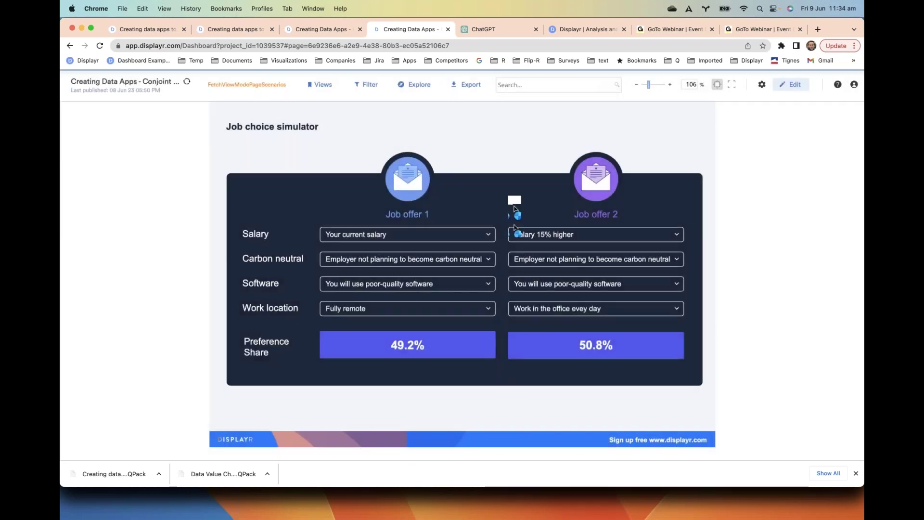
Set Job offer 2's salary to "Your current salary" and save this scenario as a view named "Forced return no pay rise".
left_click(568, 235)
left_click(559, 244)
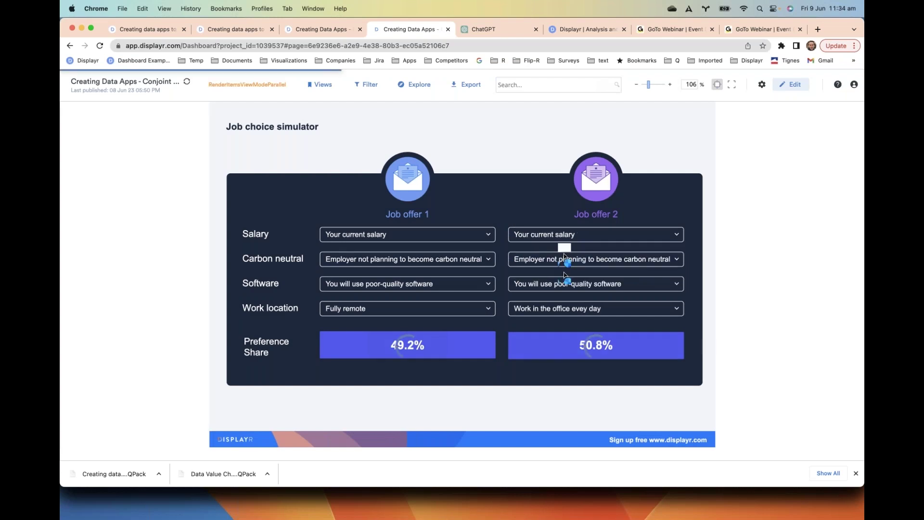
left_click(329, 85)
left_click(335, 128)
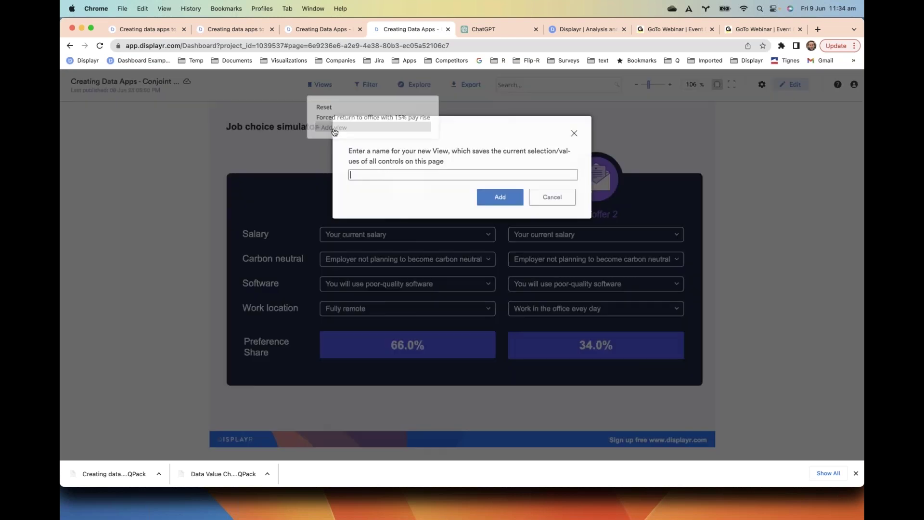
type("Forced return no pay rise")
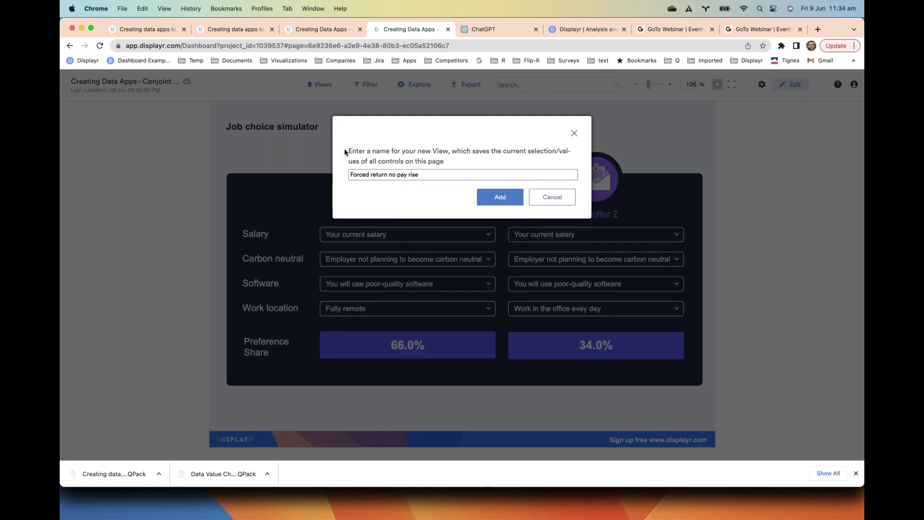
left_click(500, 197)
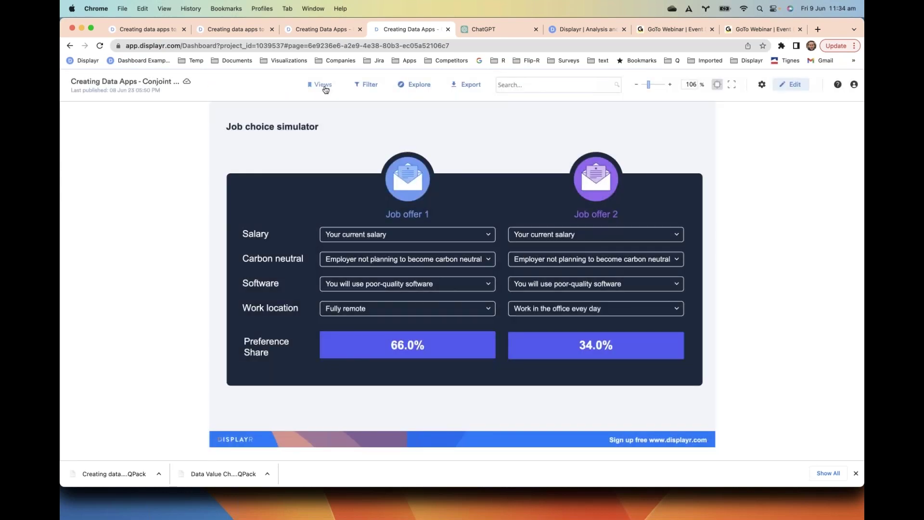
Apply the saved view "Forced return no pay rise", followed by "Forced return to office with 15% pay rise".
left_click(323, 86)
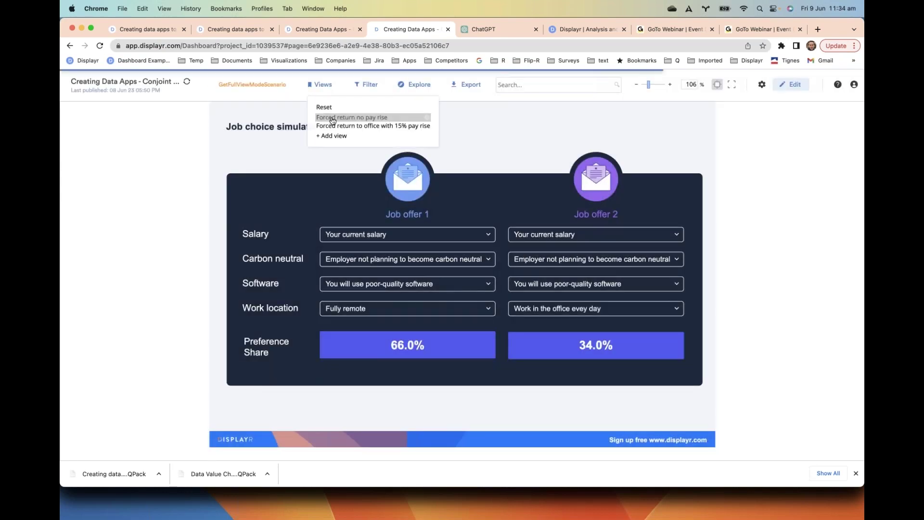
left_click(332, 120)
left_click(322, 84)
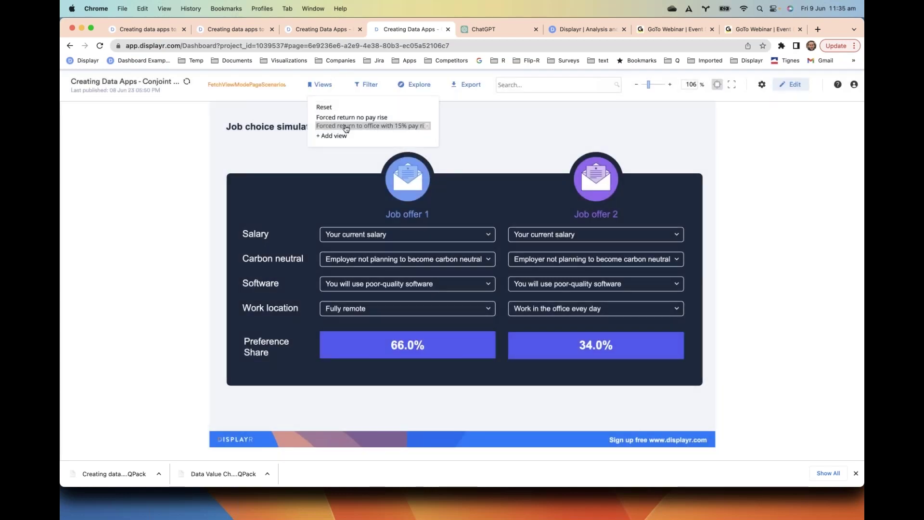
left_click(346, 127)
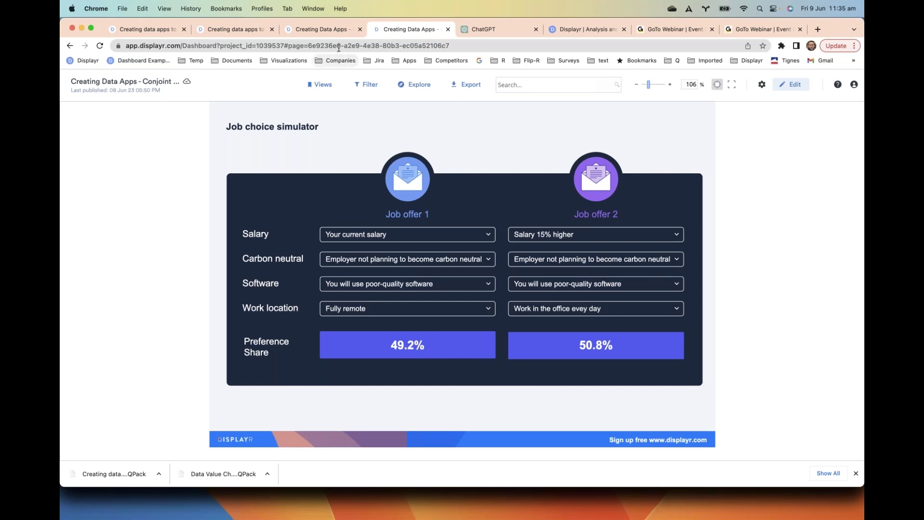
Examine the web publishing access levels and advanced options of the webinar document from its Simulator page, without republishing.
left_click(166, 30)
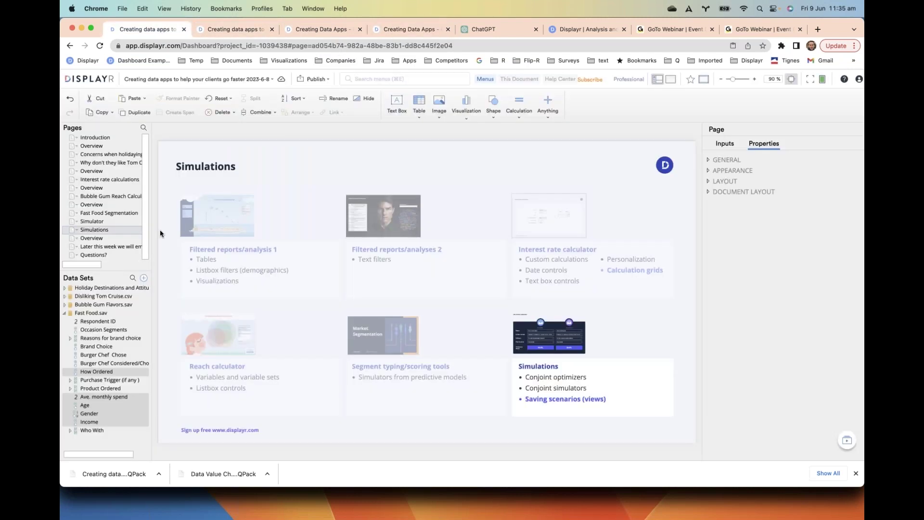
left_click(224, 32)
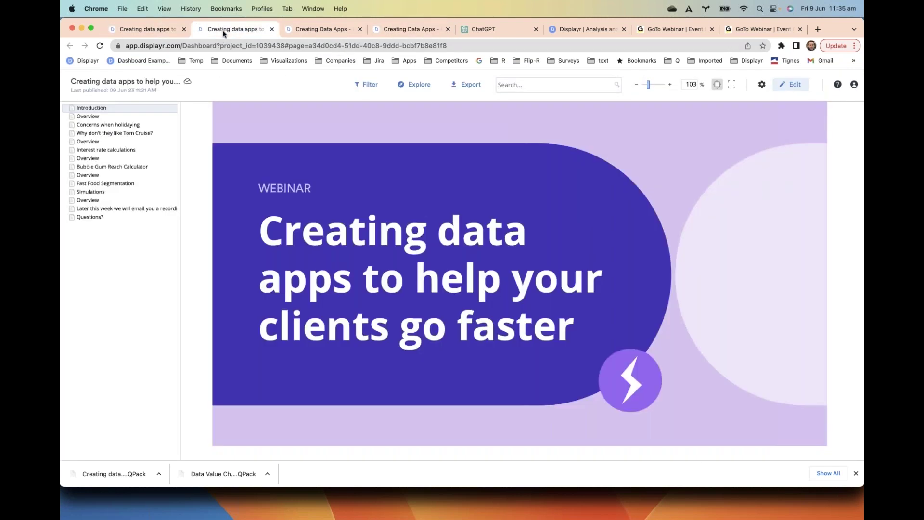
left_click(179, 30)
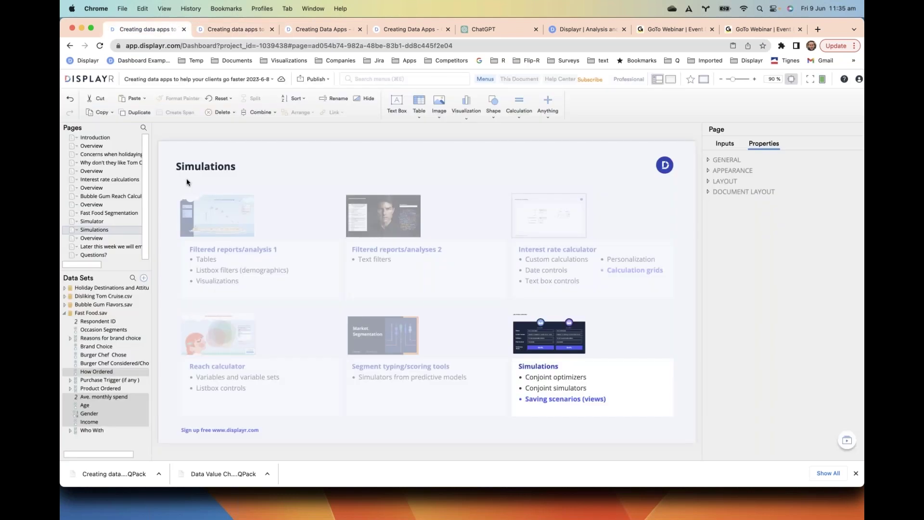
left_click(96, 223)
left_click(322, 82)
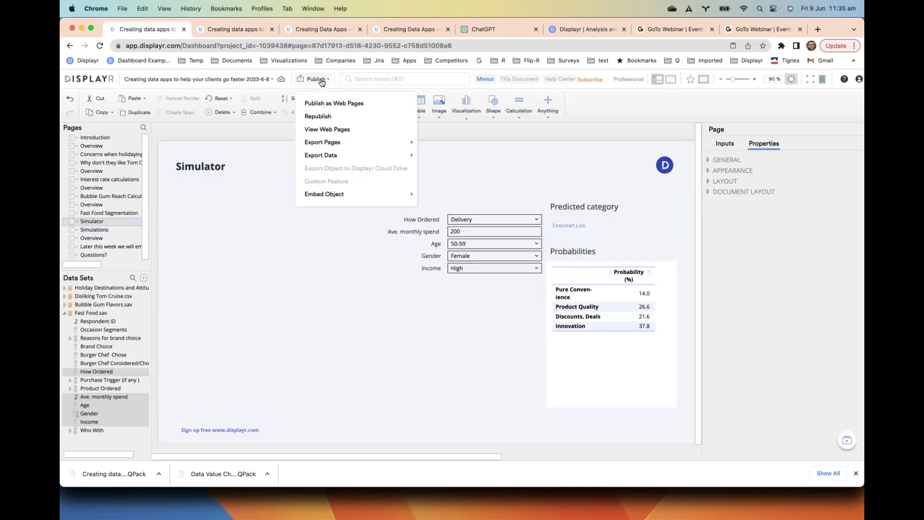
left_click(334, 104)
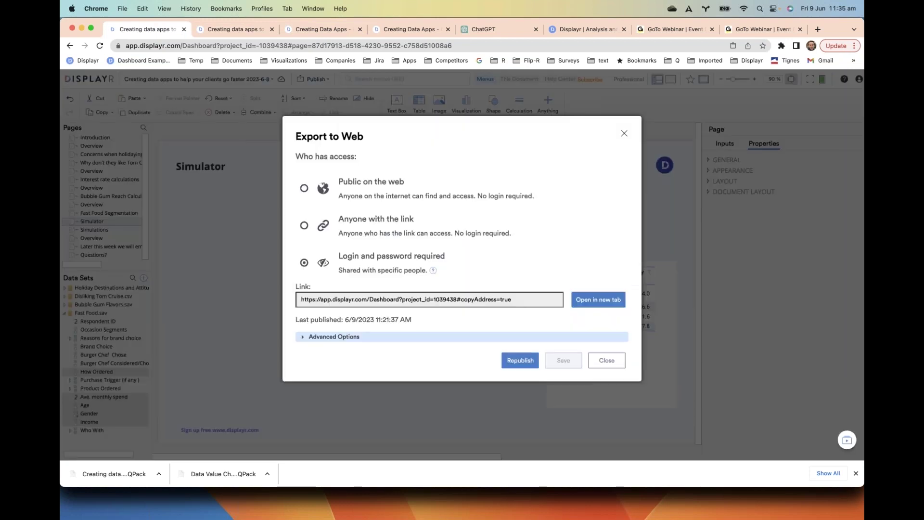
left_click(334, 337)
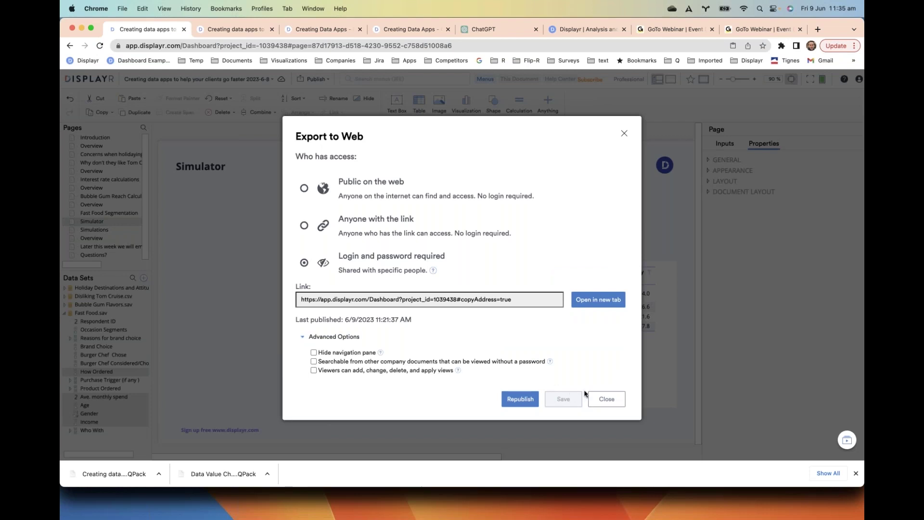
left_click(607, 398)
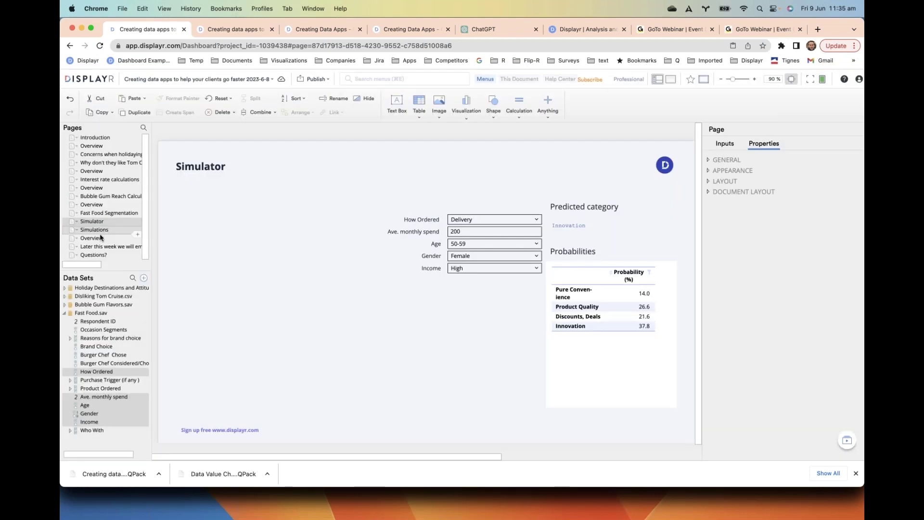
Show the Overview page that follows the Simulations page in full screen.
left_click(100, 234)
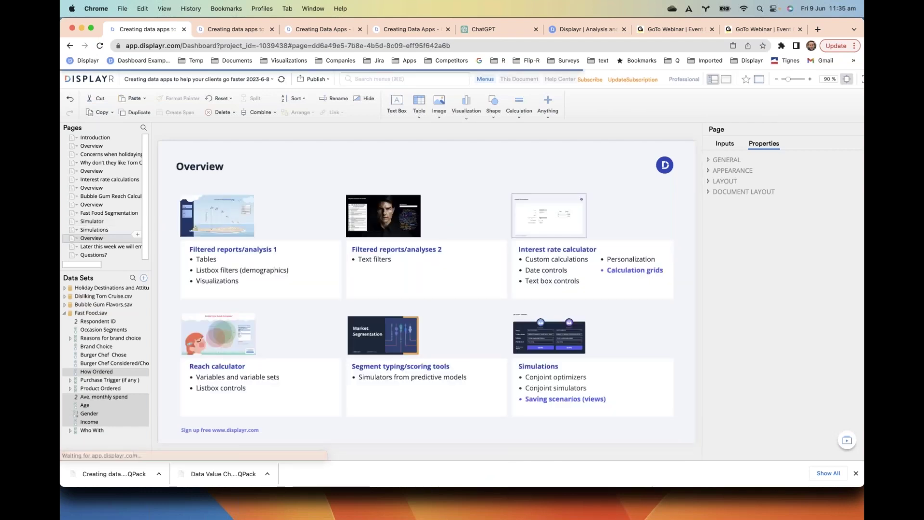
left_click(812, 80)
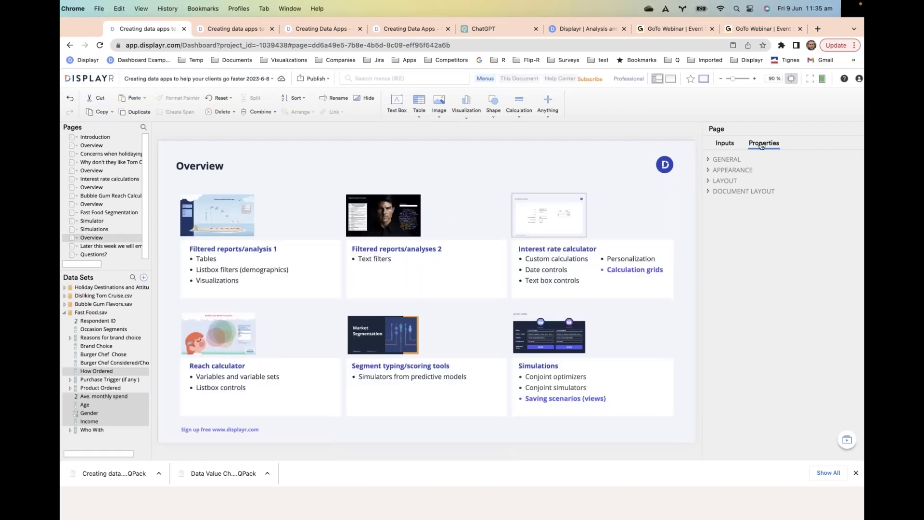